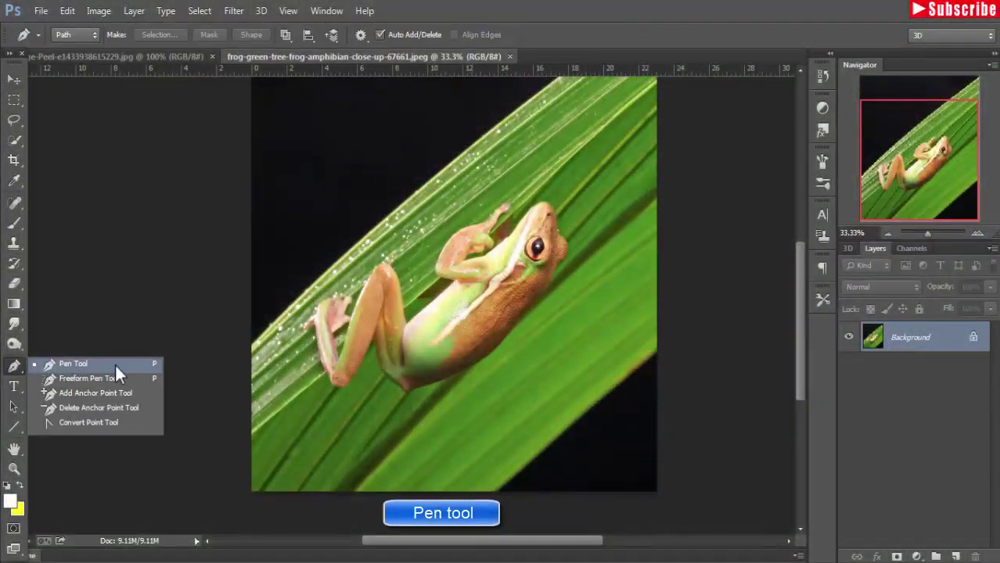
Step: Pick the Pen tool and zoom in three levels on the frog's toes
click(115, 364)
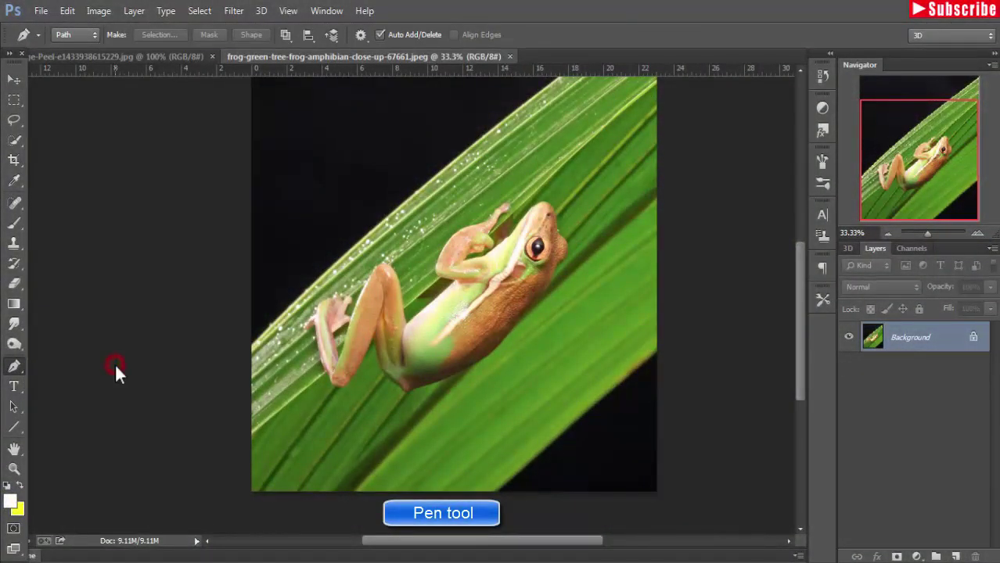
key(ctrl+plus)
key(ctrl+plus)
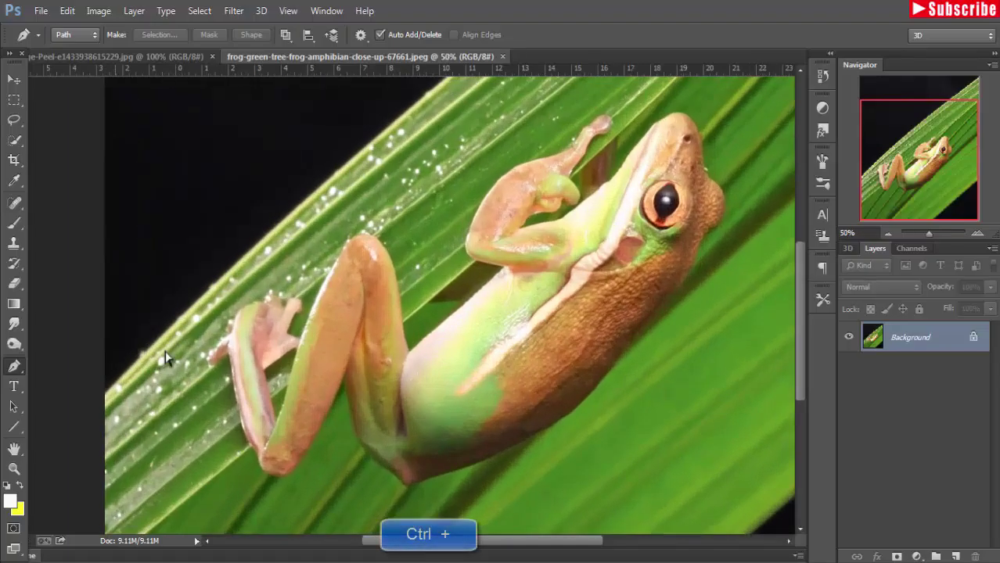
key(ctrl+plus)
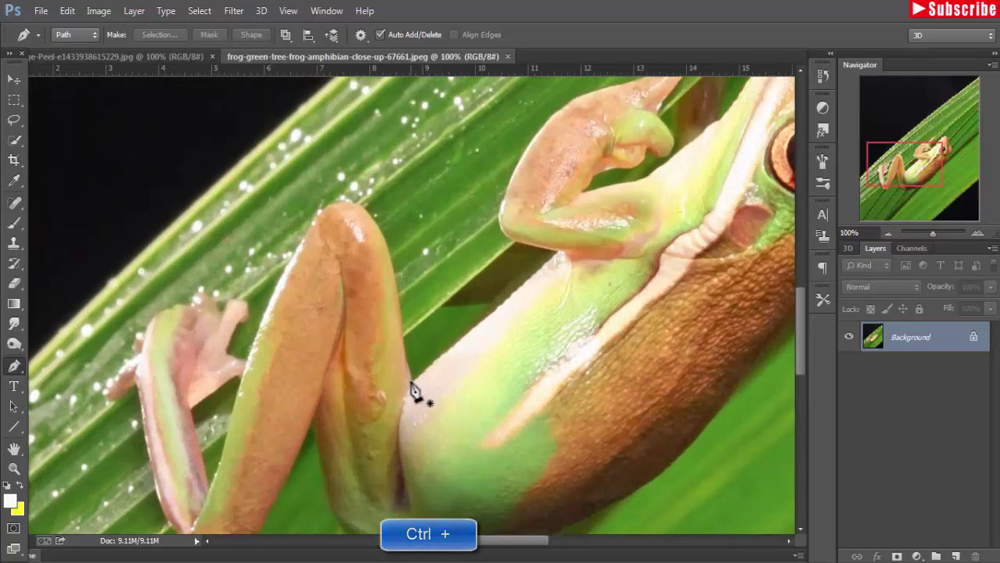
key(ctrl+plus)
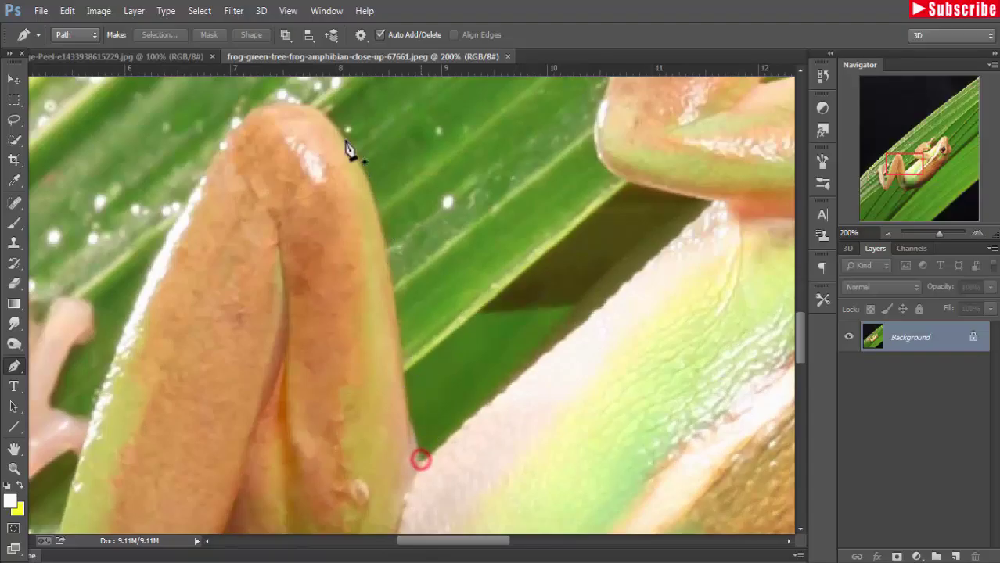
Step: Start the path with a curved anchor at the toe tip and trace the toe's edge
drag(323, 113, 354, 220)
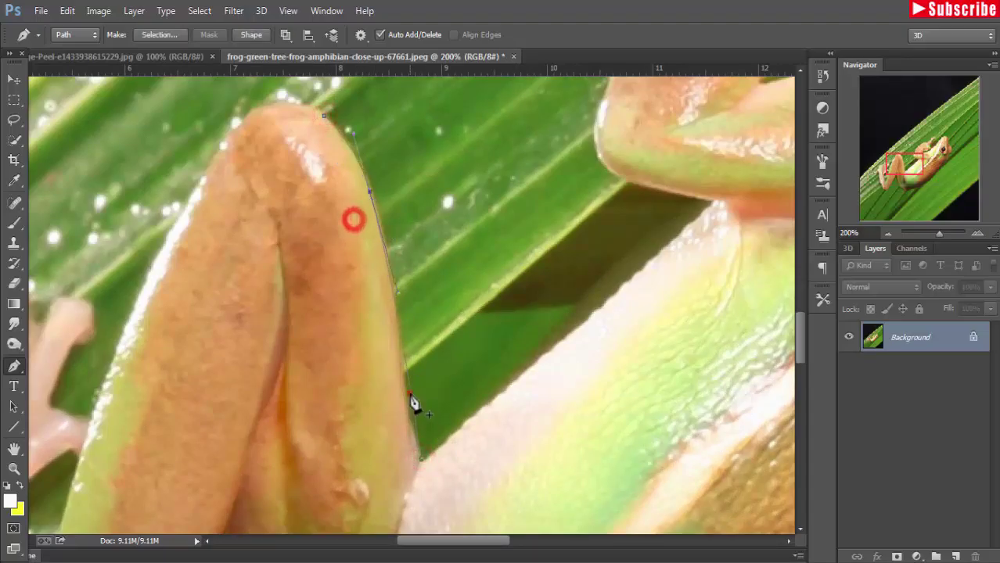
drag(186, 208, 258, 158)
scroll(252, 383, down, 3)
scroll(252, 383, left, 4)
click(254, 340)
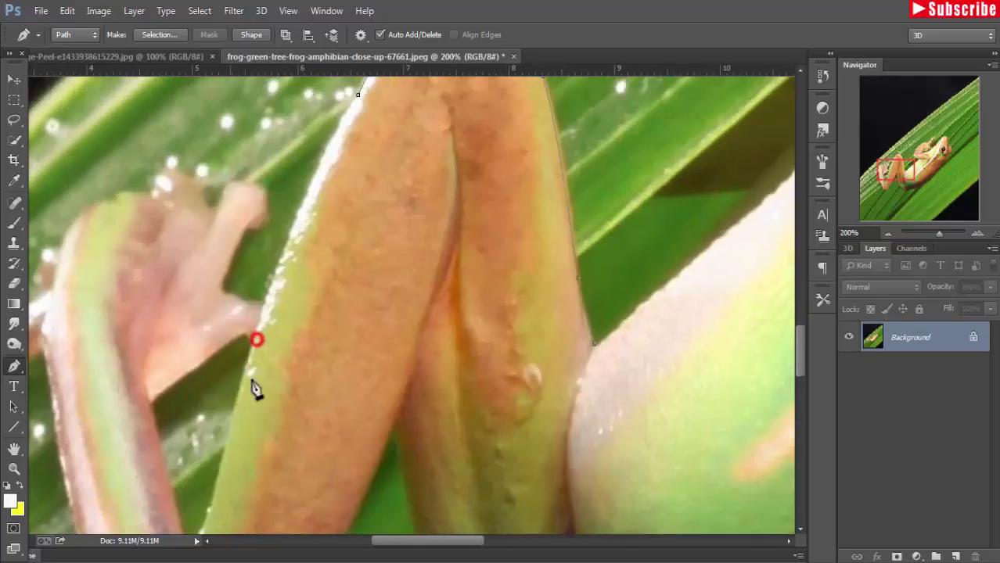
click(234, 404)
click(299, 245)
Step: Continue the path further down the toe
scroll(306, 295, down, 3)
scroll(306, 295, left, 2)
click(251, 422)
click(276, 359)
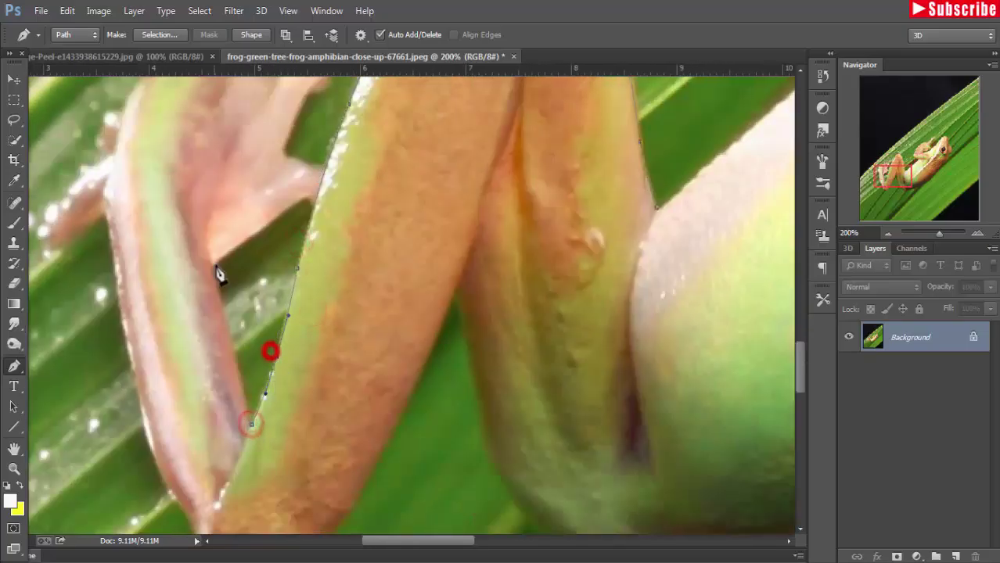
click(212, 267)
drag(310, 227, 267, 283)
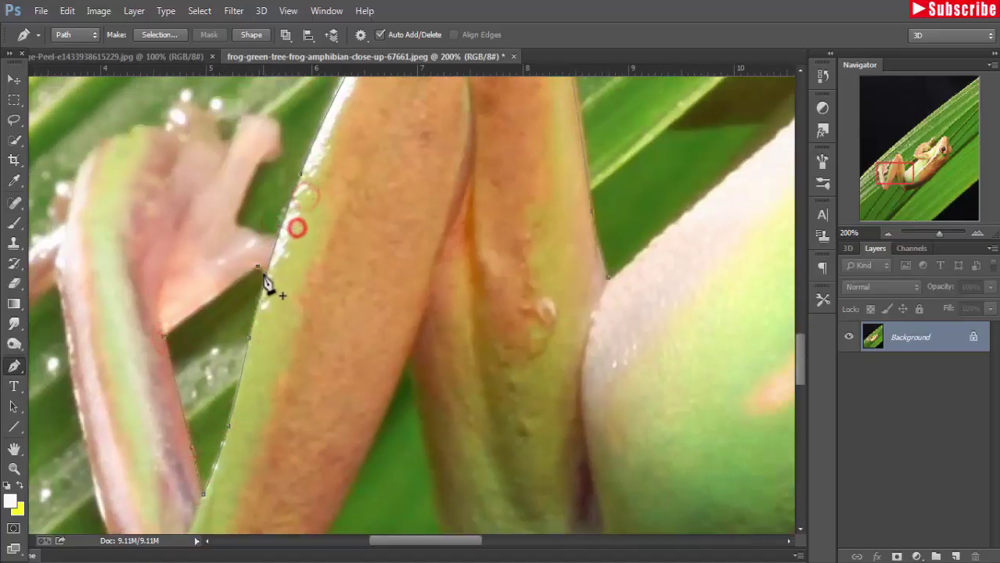
Step: Trace the toe outline upward to its top
click(249, 227)
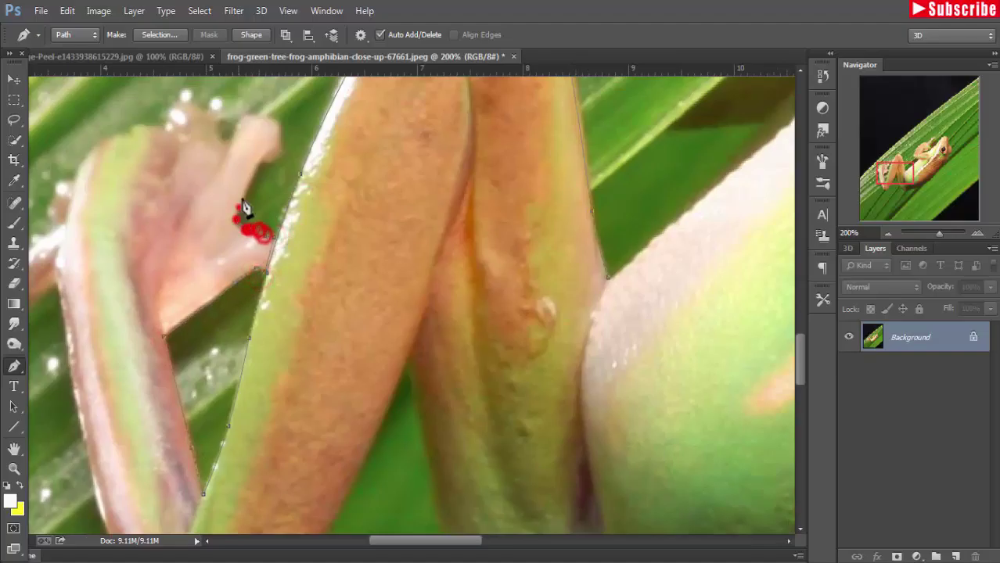
click(247, 181)
click(270, 153)
click(258, 116)
click(230, 133)
click(203, 105)
Step: Trace around the toe tips and back down the toe's edge
click(132, 129)
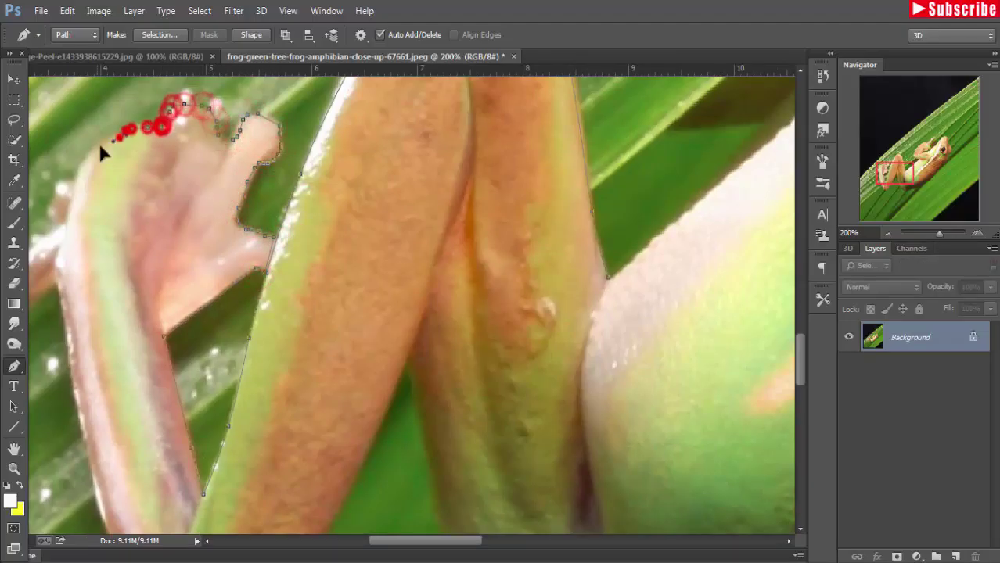
click(89, 163)
click(71, 224)
drag(69, 235, 204, 204)
click(169, 217)
click(127, 276)
Step: Trace down the leg's left edge, around the foot's bottom and up its right edge
click(196, 283)
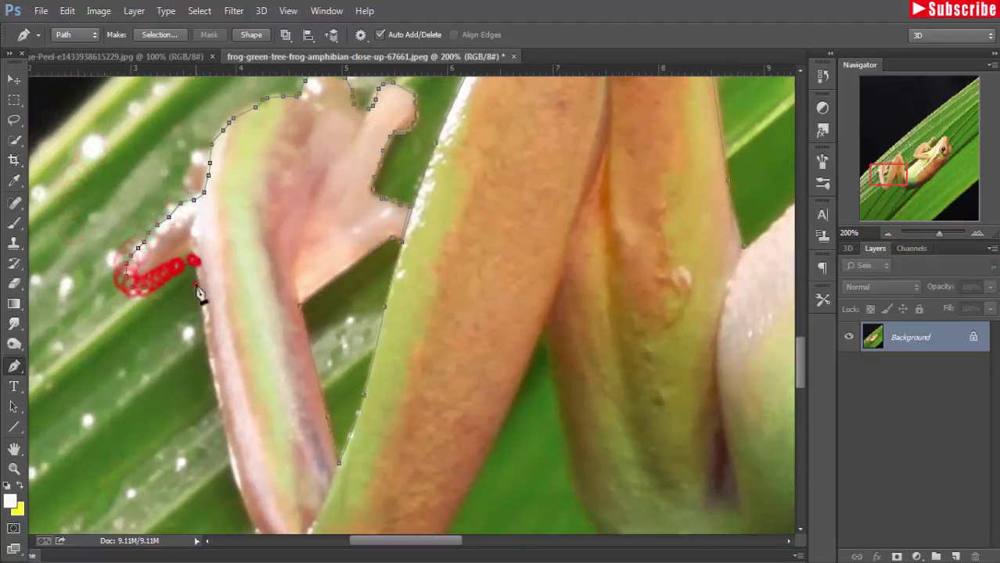
click(238, 485)
click(216, 391)
scroll(254, 344, down, 5)
click(235, 289)
click(279, 357)
click(436, 219)
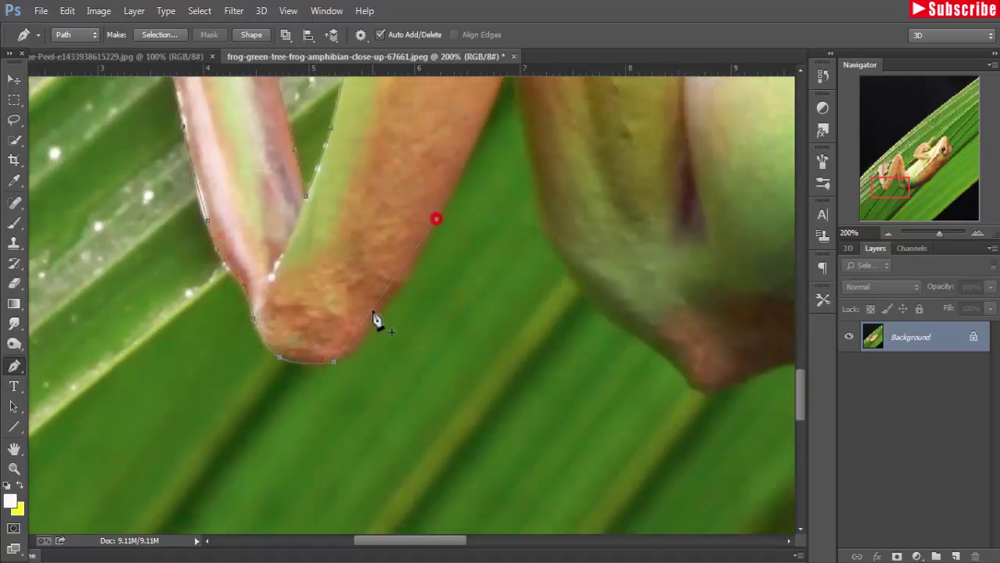
scroll(429, 258, up, 4)
Step: Trace along the body edge, around its lower tip and under the belly
click(451, 235)
click(464, 387)
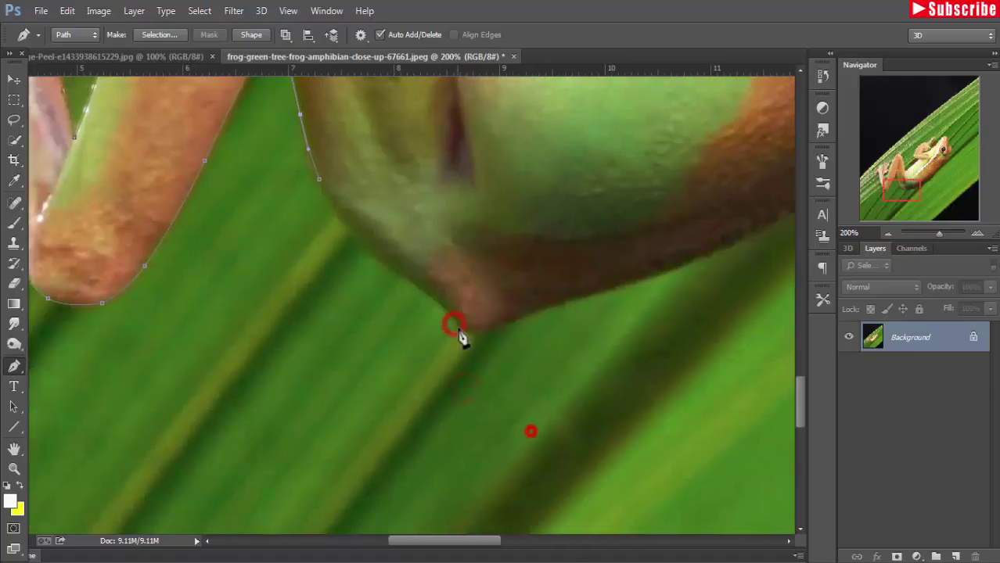
scroll(461, 337, down, 4)
click(453, 319)
drag(484, 338, 602, 297)
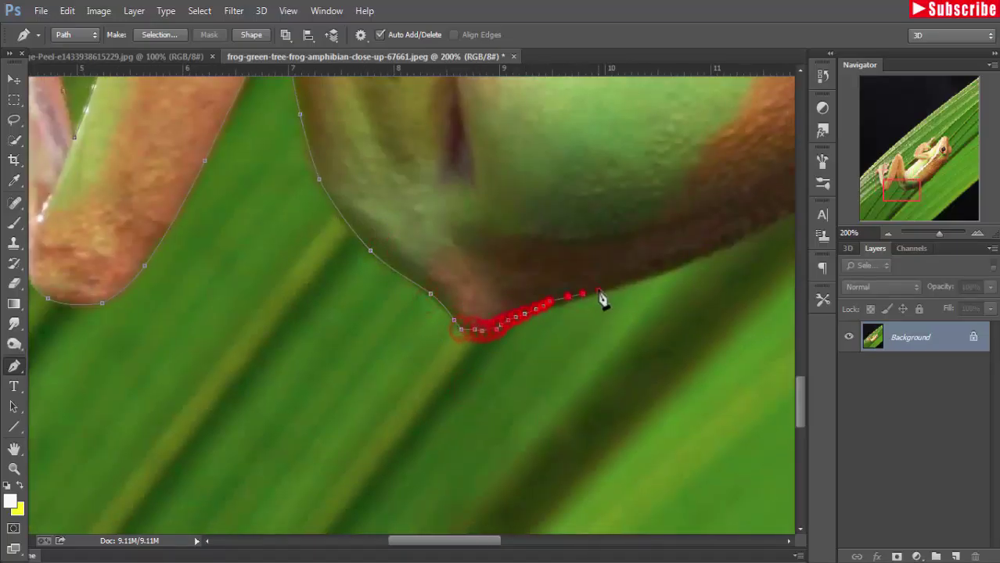
scroll(602, 297, right, 5)
click(380, 279)
click(402, 252)
scroll(469, 223, up, 3)
drag(178, 473, 209, 463)
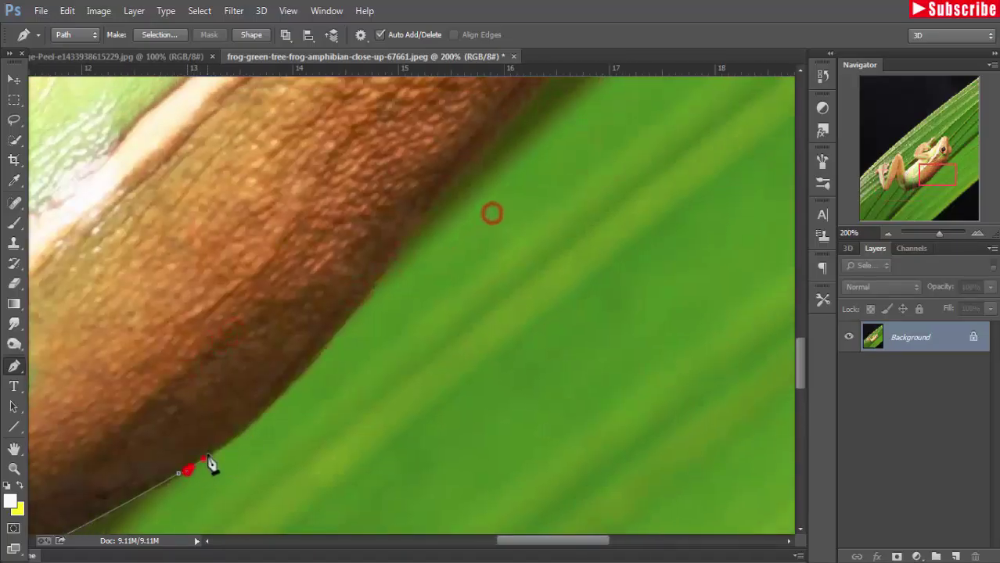
Step: Extend the path up the body edge and the side of the head
click(481, 153)
drag(310, 351, 308, 384)
click(431, 226)
drag(616, 163, 246, 472)
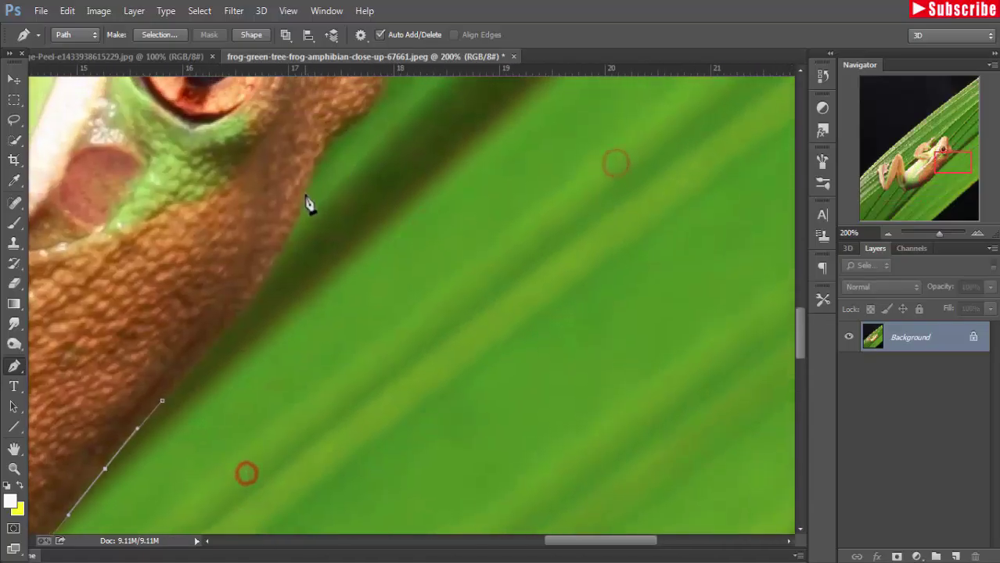
click(241, 286)
click(369, 105)
scroll(320, 201, up, 5)
Step: Trace the curve of the head and curve the path over the nose
click(378, 277)
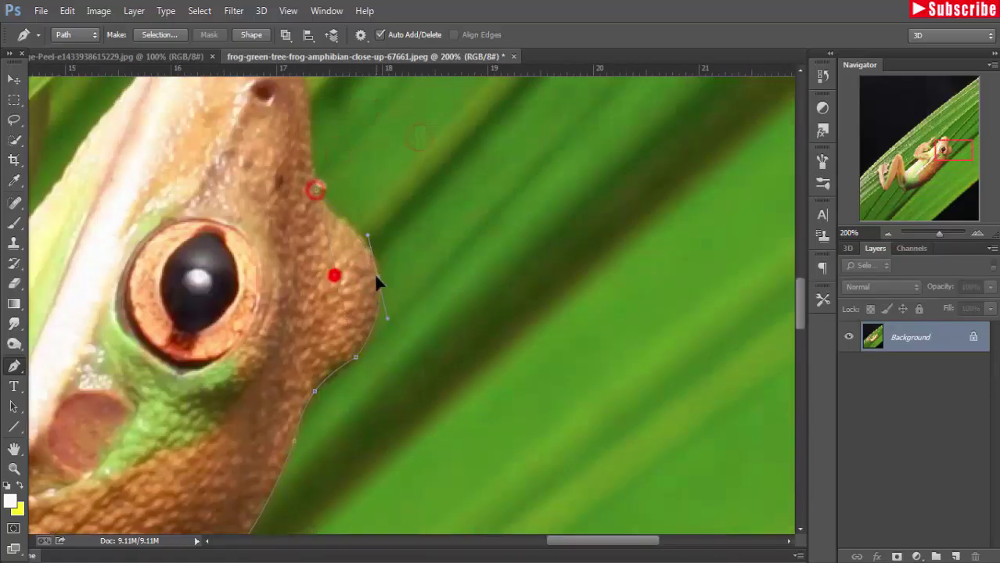
click(364, 239)
click(332, 211)
scroll(369, 342, up, 5)
click(319, 182)
click(328, 225)
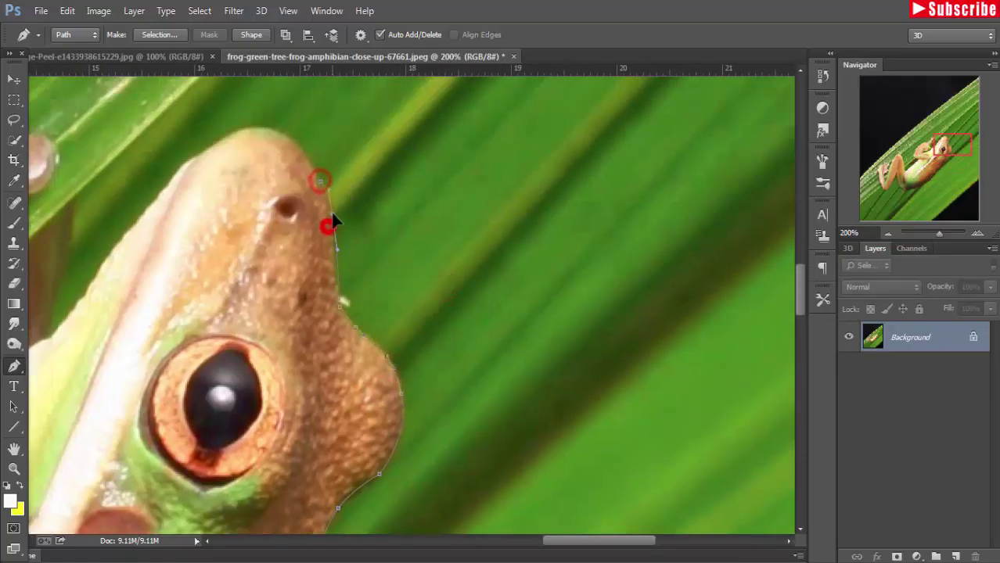
drag(196, 154, 250, 160)
Step: Trace down the frog's back edge
click(181, 168)
click(137, 223)
click(94, 286)
click(59, 328)
drag(47, 344, 393, 313)
Step: Trace along the belly edge toward the arm
click(384, 311)
click(365, 317)
click(358, 336)
click(331, 358)
click(288, 392)
click(249, 421)
click(217, 430)
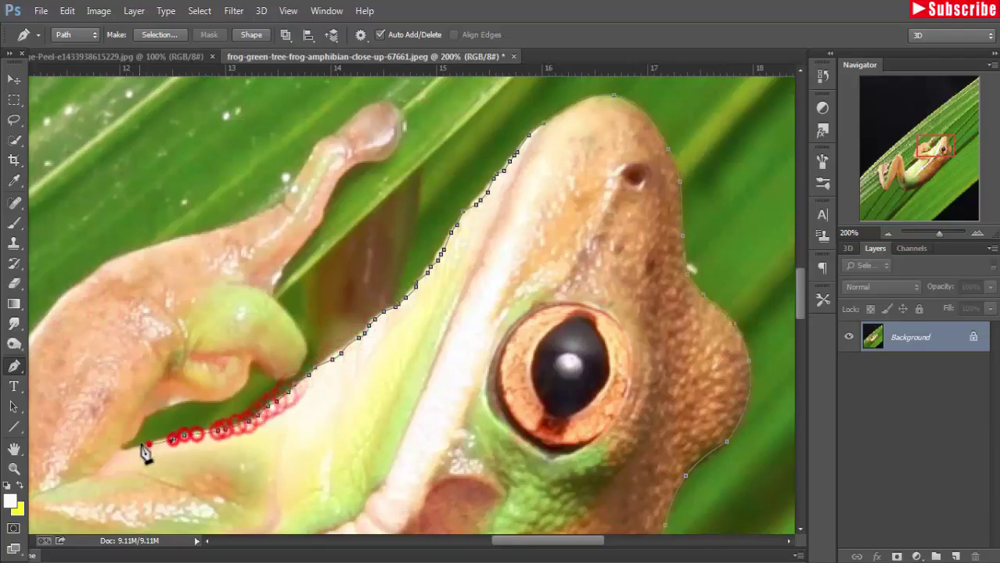
click(174, 436)
Step: Trace around the green gap under the arm
click(123, 444)
click(160, 408)
click(223, 391)
click(255, 364)
click(301, 352)
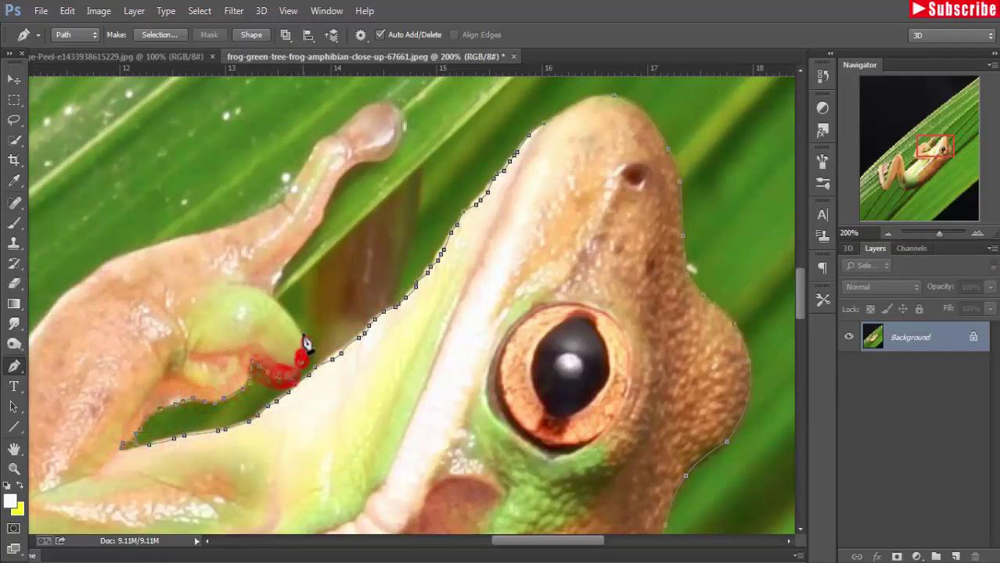
click(294, 313)
Step: Trace up the arm, around the raised fingertip and back along the arm edge
click(312, 227)
click(348, 176)
click(396, 118)
click(344, 117)
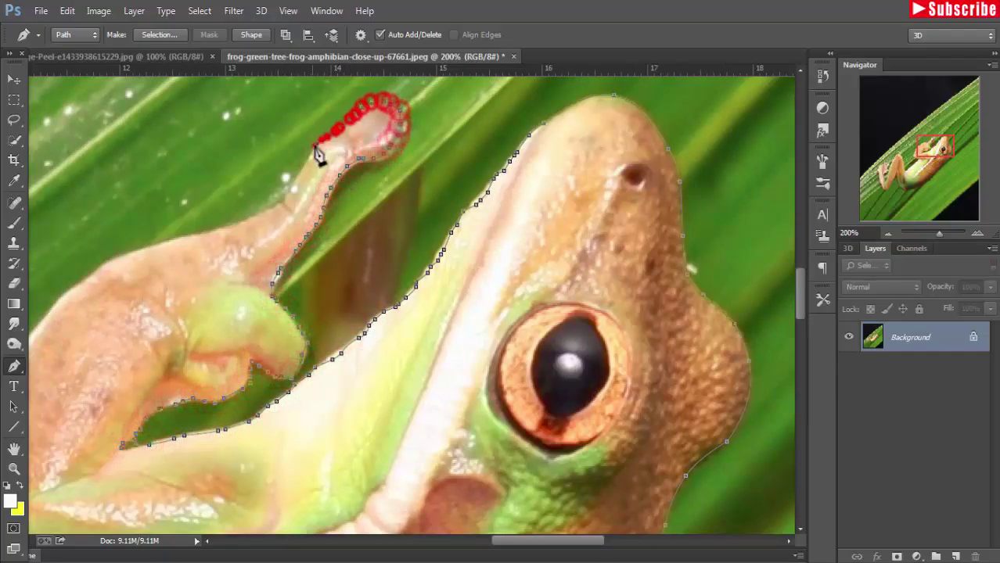
click(292, 188)
click(218, 232)
click(160, 241)
click(110, 252)
Step: Trace the upper arm, down its outer edge and along its underside
drag(67, 291, 270, 291)
click(270, 288)
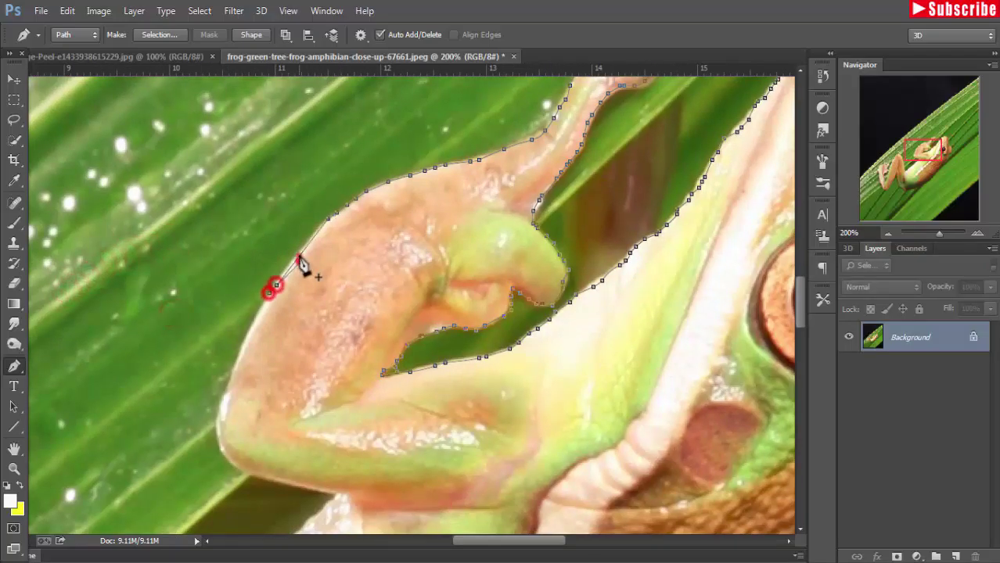
click(300, 259)
click(245, 339)
click(227, 386)
click(223, 453)
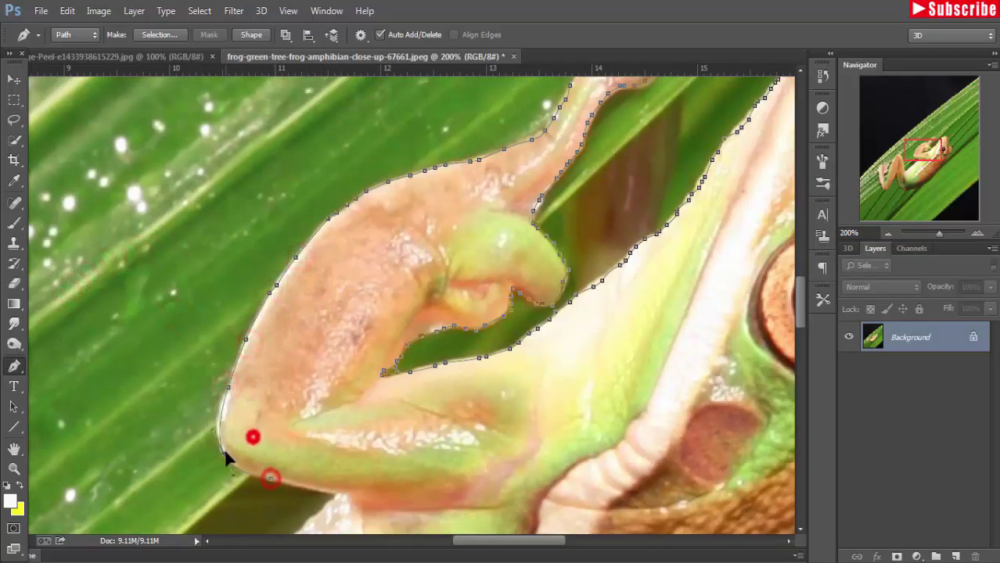
click(269, 479)
click(336, 491)
Step: Trace the arm's underside toward the pale belly edge
drag(385, 489, 445, 308)
click(386, 323)
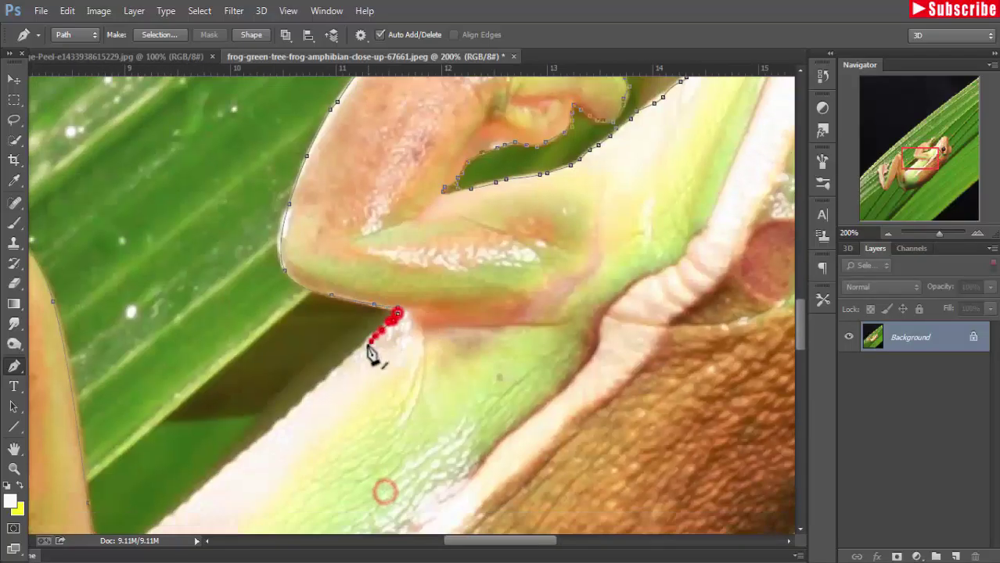
click(357, 358)
click(306, 399)
click(249, 451)
click(201, 491)
Step: Trace the last stretch of belly, close the path and zoom out to the whole frog
drag(178, 516, 346, 339)
click(332, 351)
click(311, 372)
click(290, 392)
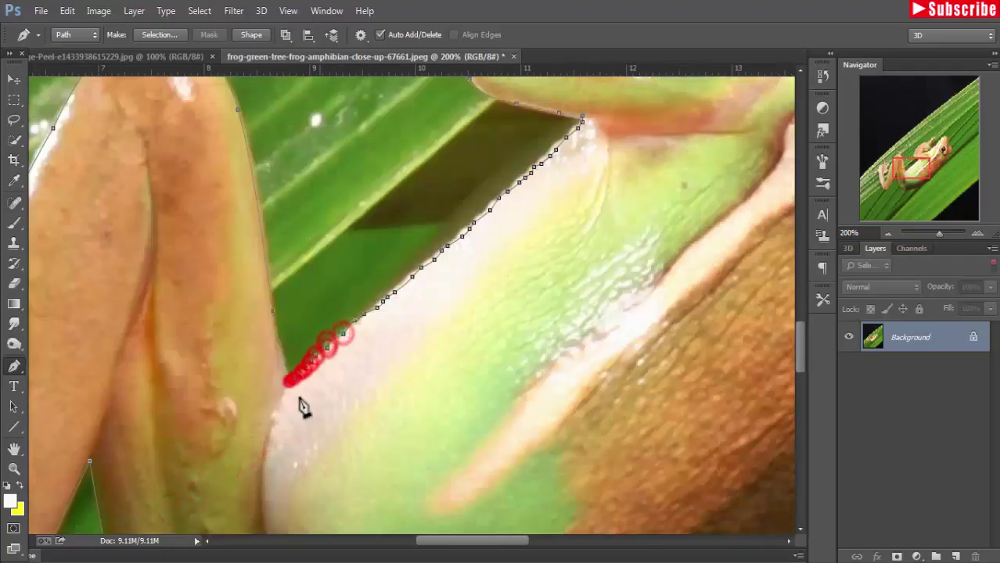
key(ctrl+minus)
key(ctrl+minus)
right_click(560, 306)
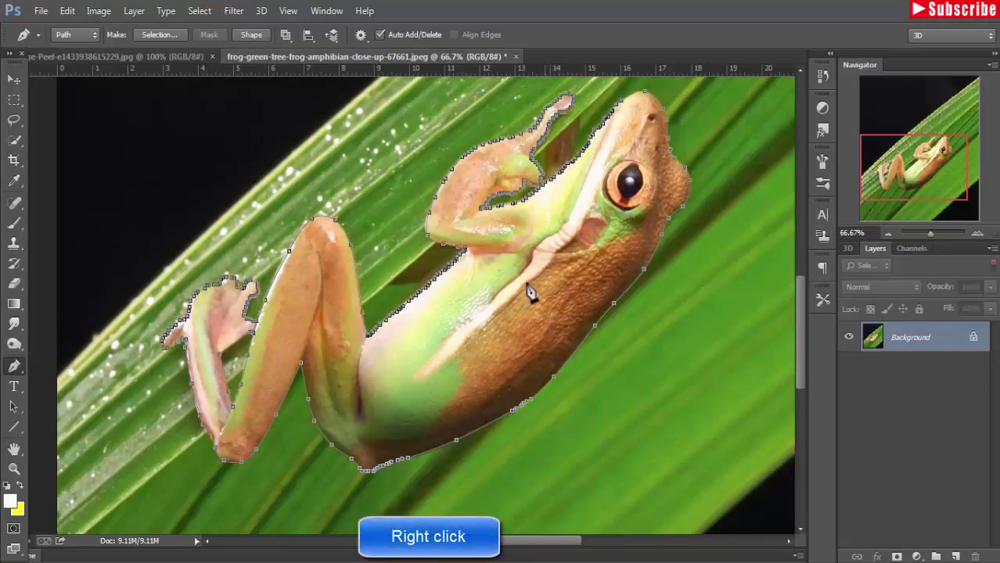
Step: Make a 0-pixel-feather selection from the frog path and switch to the Move tool
right_click(555, 275)
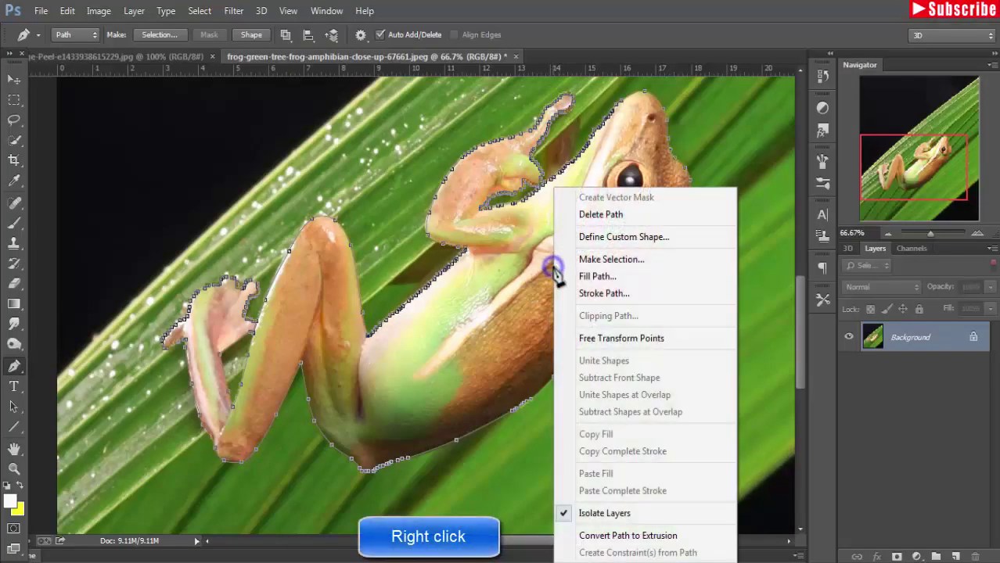
click(678, 263)
click(577, 166)
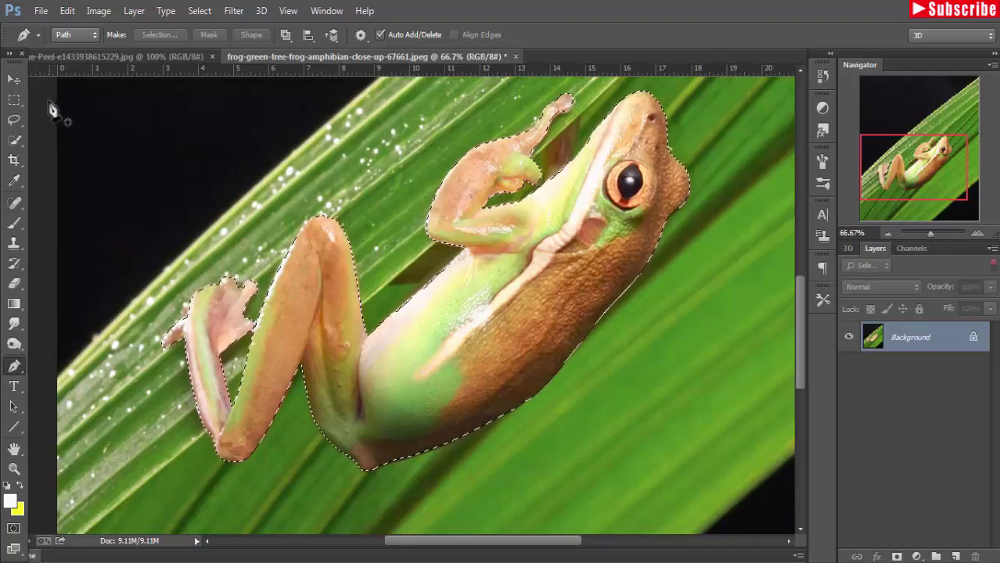
click(14, 79)
click(41, 11)
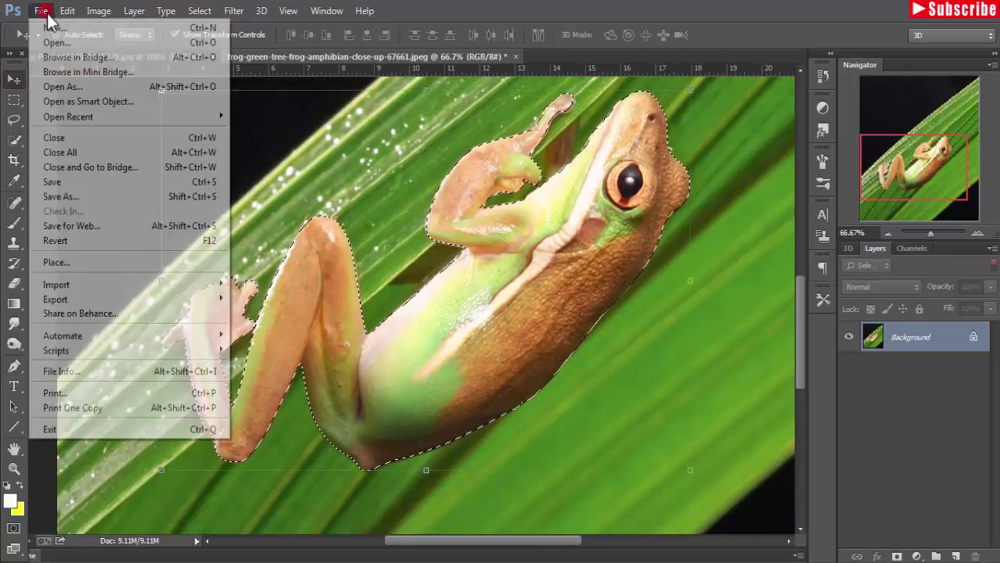
Step: Create a white 1280×720, 300 ppi Untitled-1 document and return to the frog photo
click(38, 27)
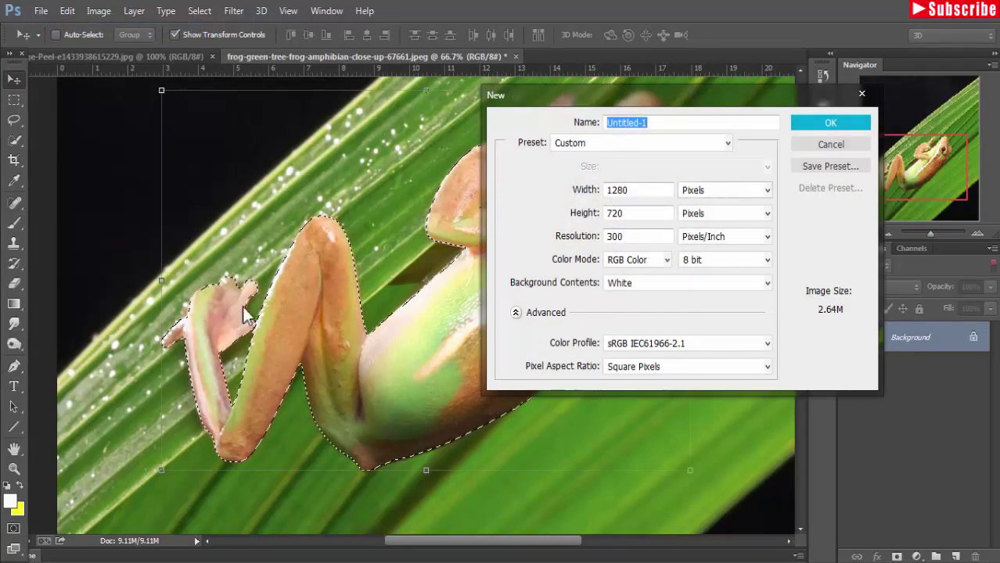
click(830, 123)
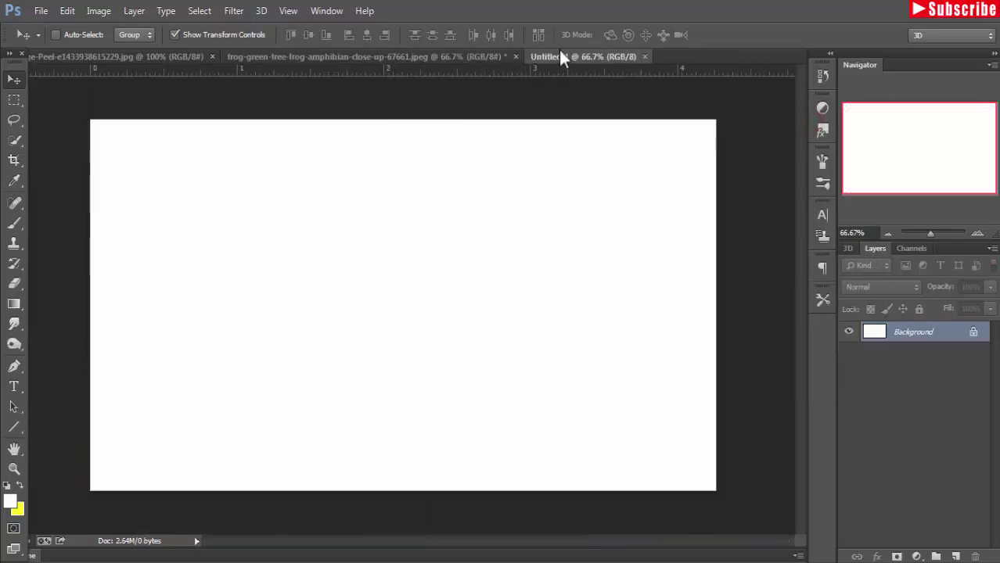
click(320, 54)
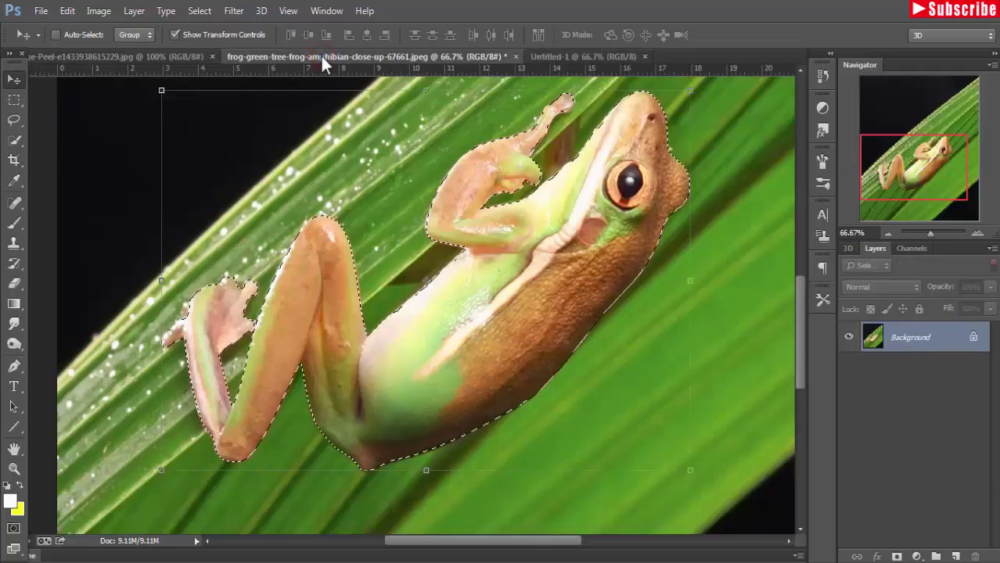
Step: Float the frog photo, drag the selected frog into Untitled-1 as Layer 1, then minimize the photo
mouse_move(321, 60)
mouse_down()
mouse_move(332, 100)
mouse_move(565, 92)
mouse_up()
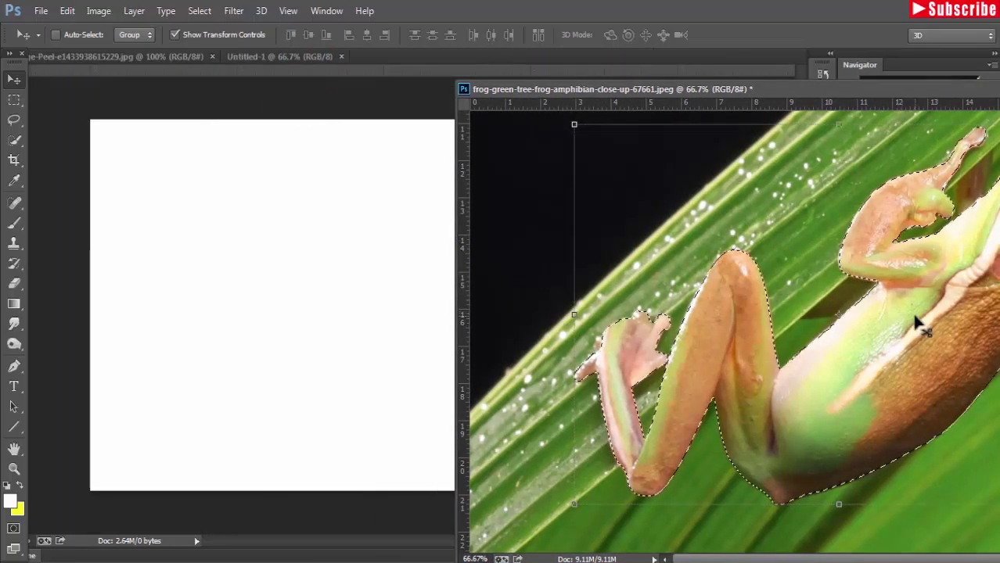
drag(916, 320, 367, 308)
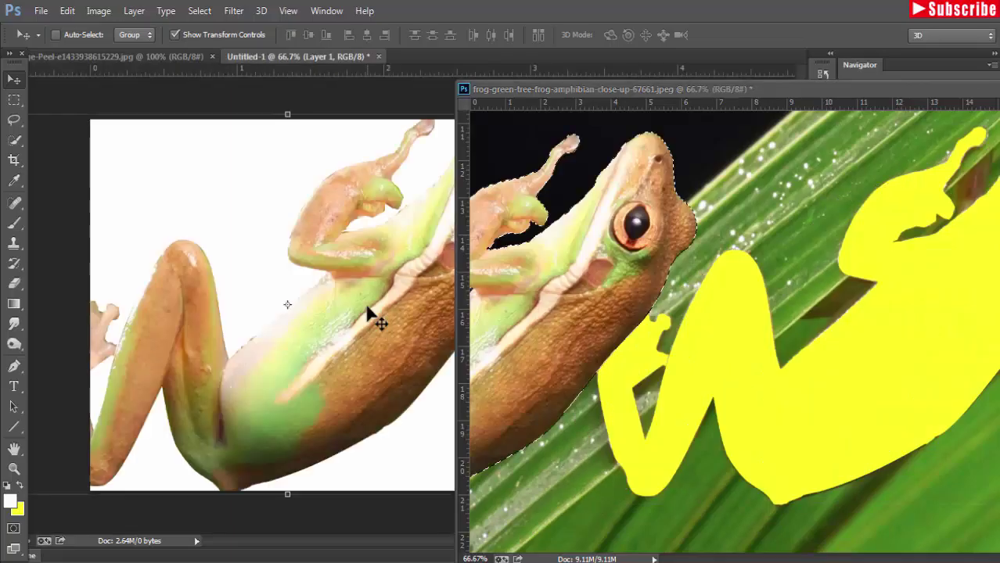
drag(813, 92, 649, 94)
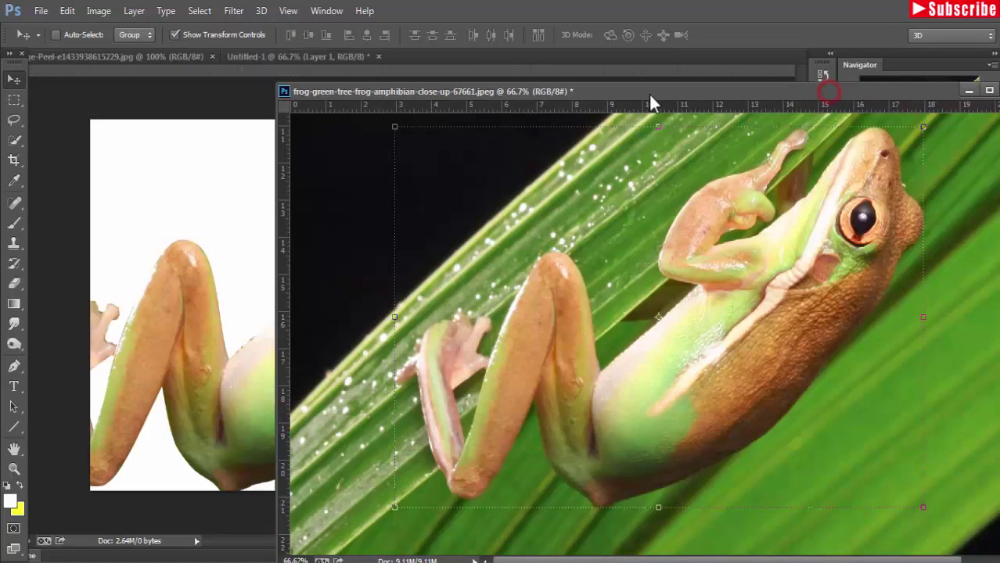
click(969, 91)
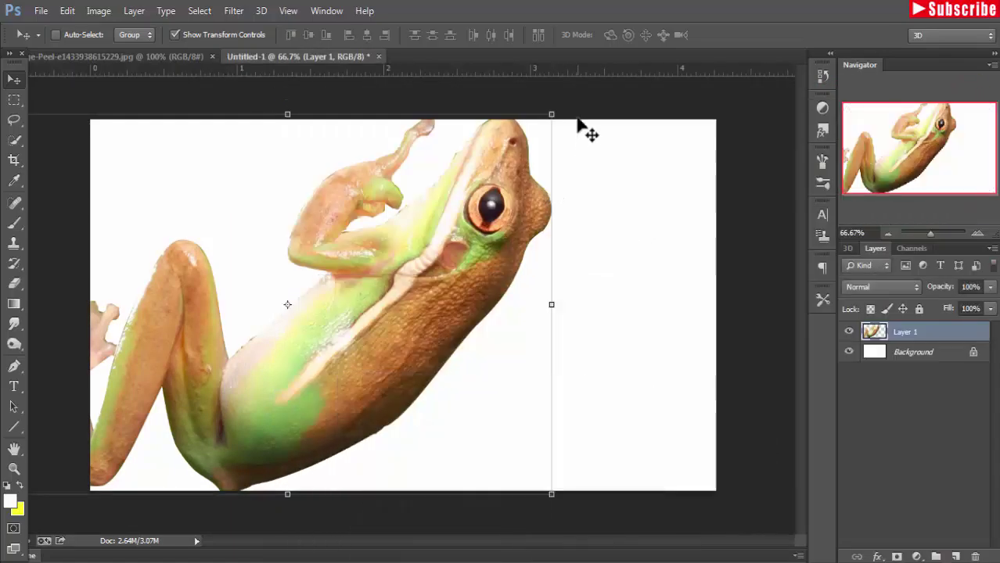
Step: Rotate the Layer 1 frog -129.93°, scale it to 46.82%, reposition it and commit
drag(565, 100, 104, 250)
mouse_move(291, 227)
mouse_down()
mouse_move(391, 234)
mouse_move(425, 377)
mouse_up()
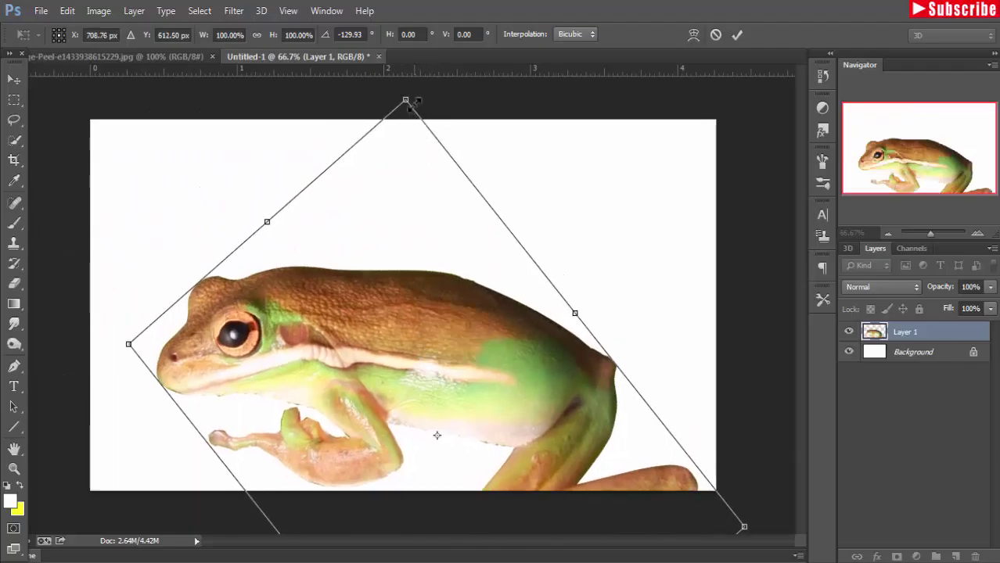
drag(404, 94, 414, 274)
mouse_move(443, 389)
mouse_down()
mouse_move(376, 313)
mouse_move(348, 306)
mouse_up()
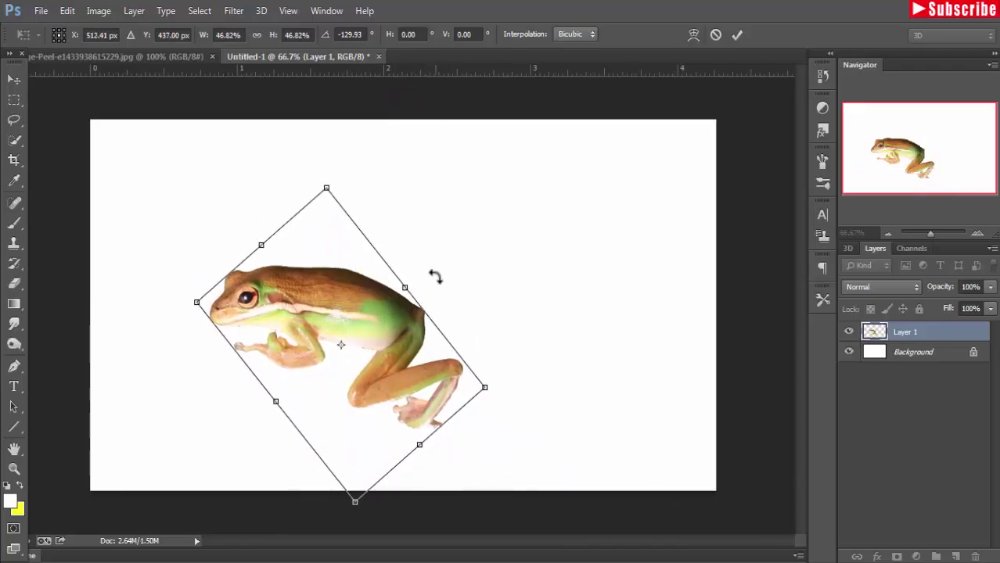
click(738, 35)
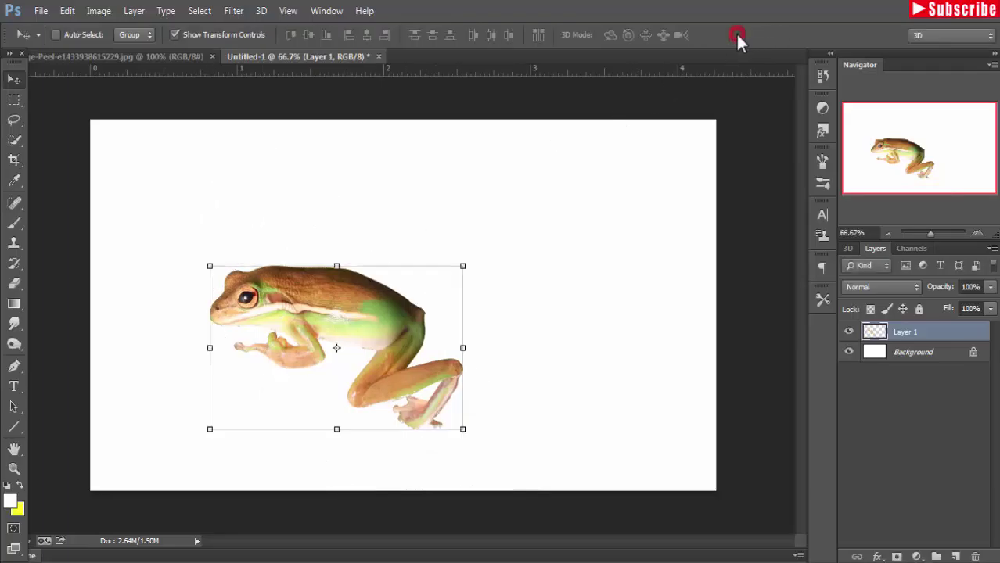
click(13, 122)
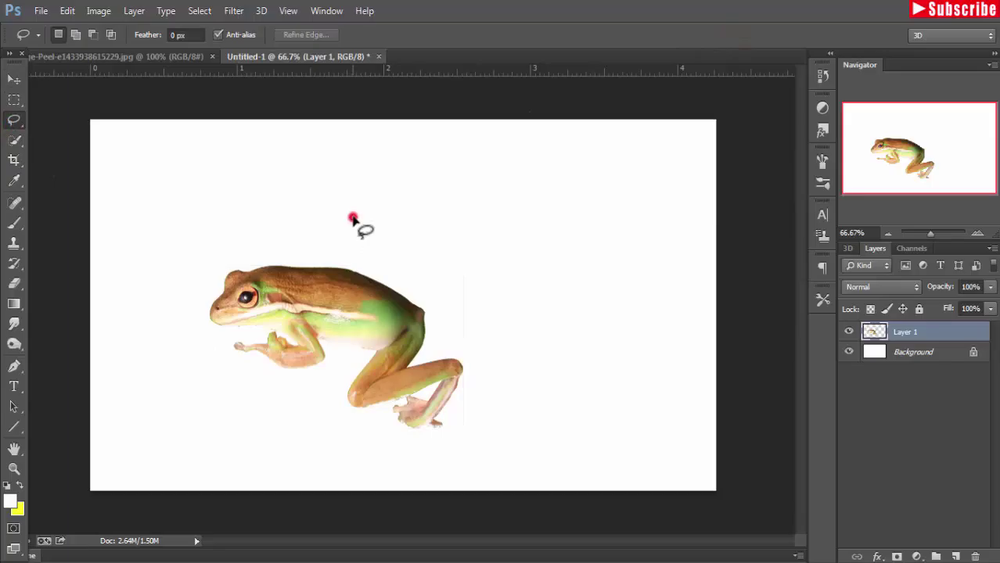
Step: Lasso the frog's back half, cut it and paste it as Layer 2
drag(353, 220, 342, 327)
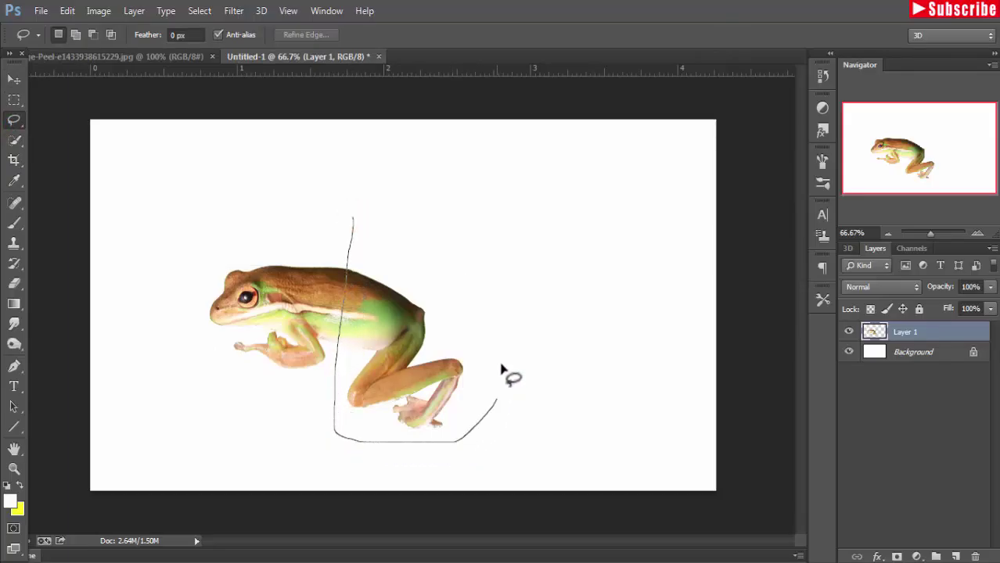
drag(352, 224, 353, 227)
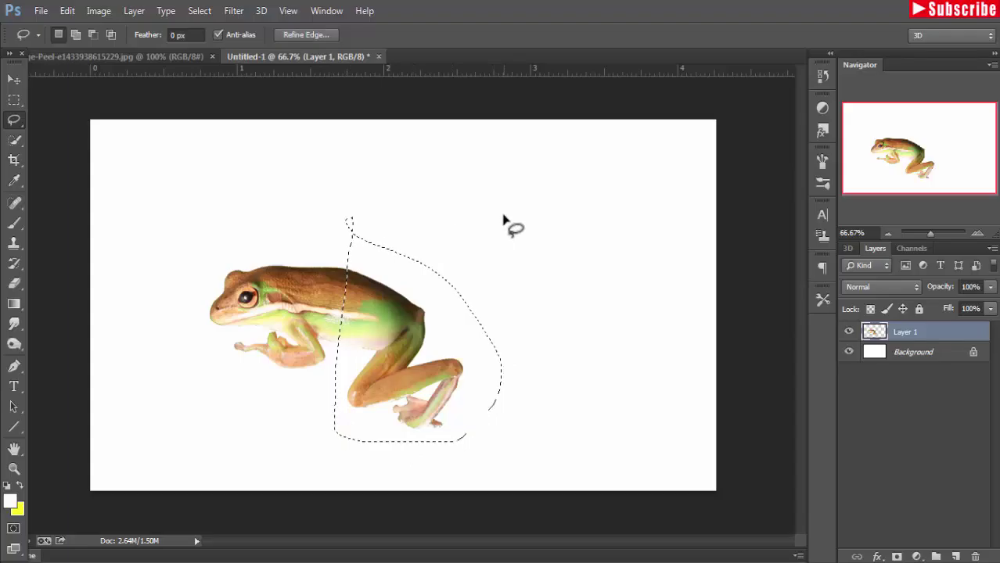
click(65, 10)
click(125, 81)
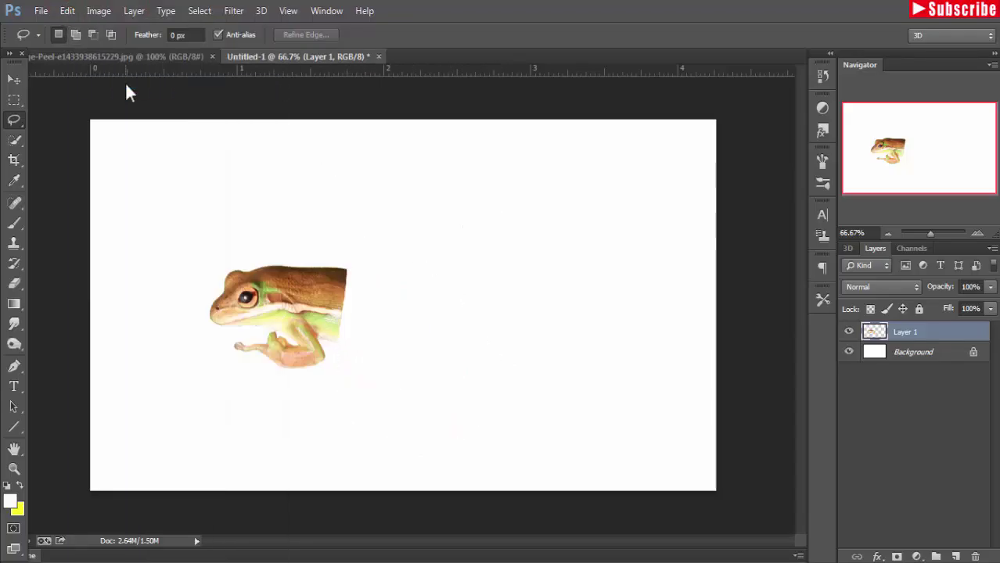
click(67, 10)
click(134, 127)
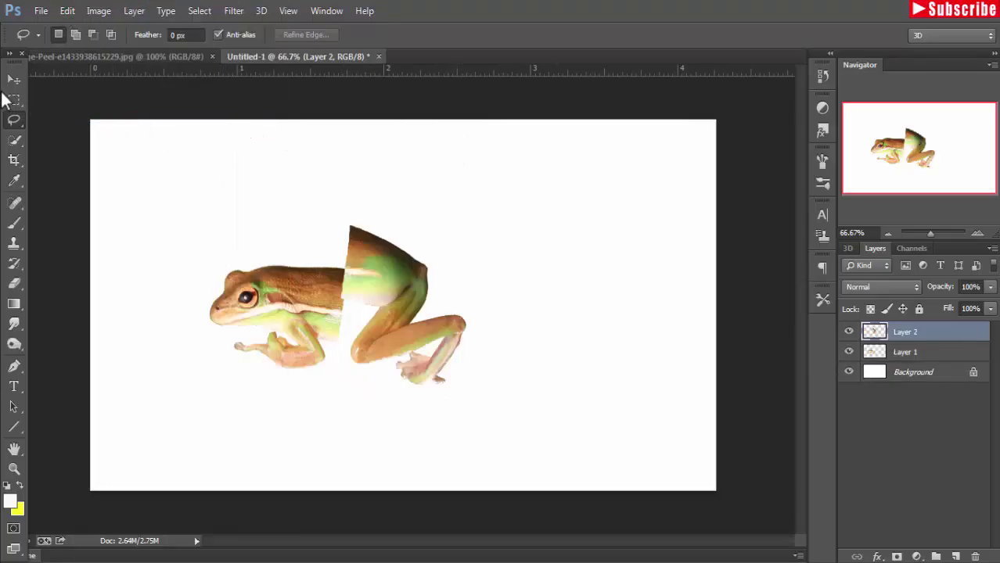
Step: Move Layer 2's back half to the right, then nudge it left and down
click(12, 83)
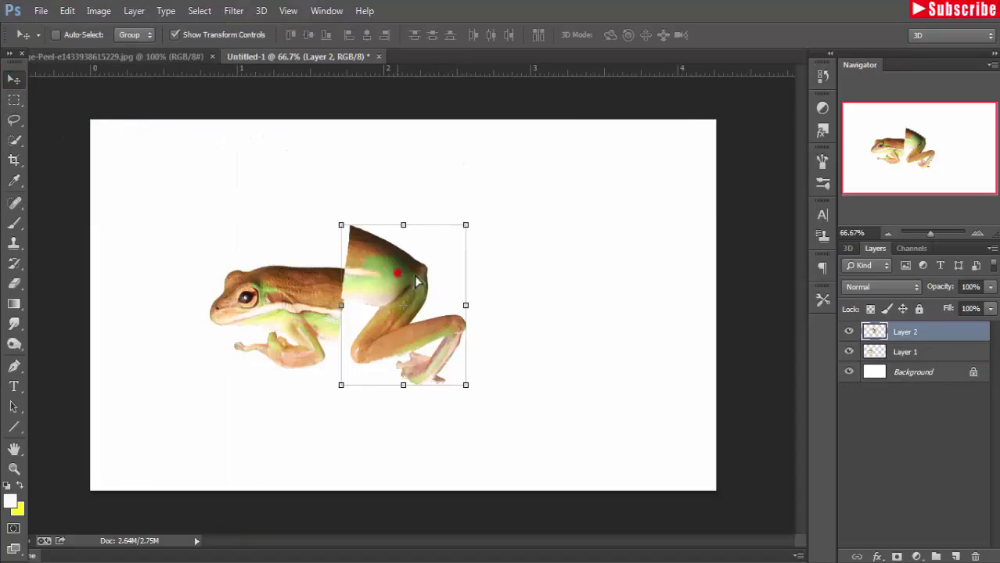
drag(402, 269, 554, 281)
click(175, 34)
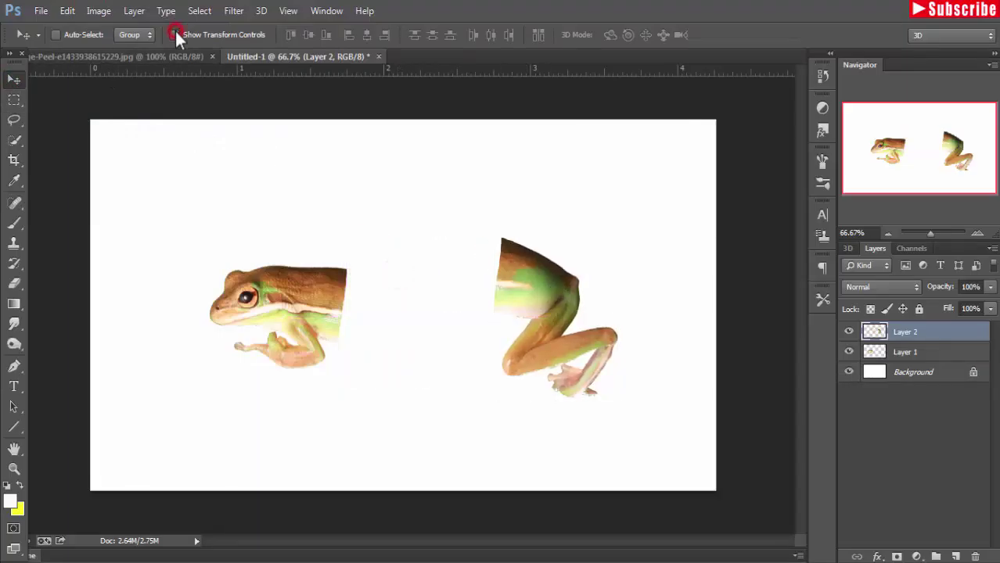
click(175, 34)
mouse_move(531, 285)
mouse_down()
mouse_move(517, 326)
mouse_move(524, 338)
mouse_up()
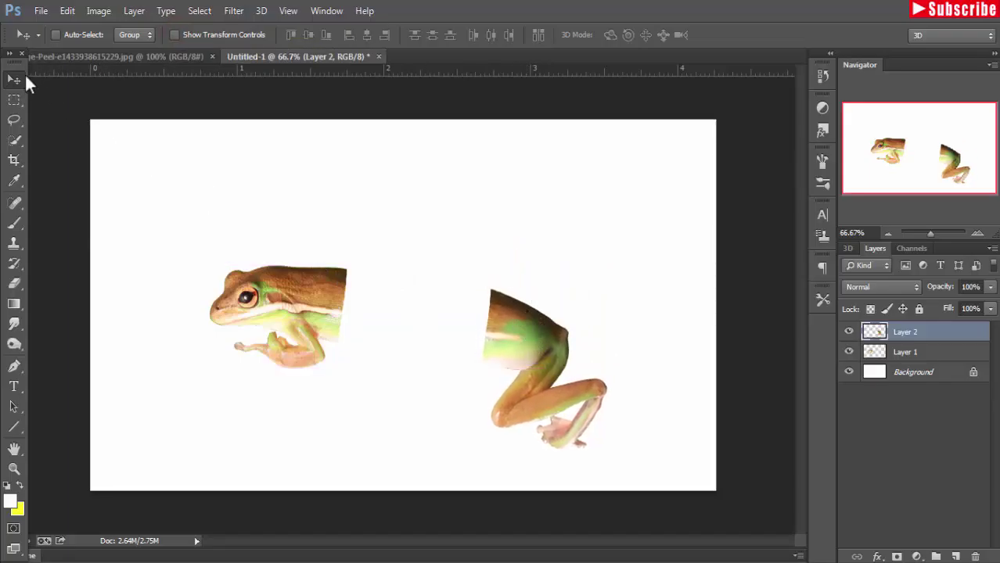
Step: Copy the orange-peel spiral from Untitled-2 into the frog composition as a new layer
click(450, 56)
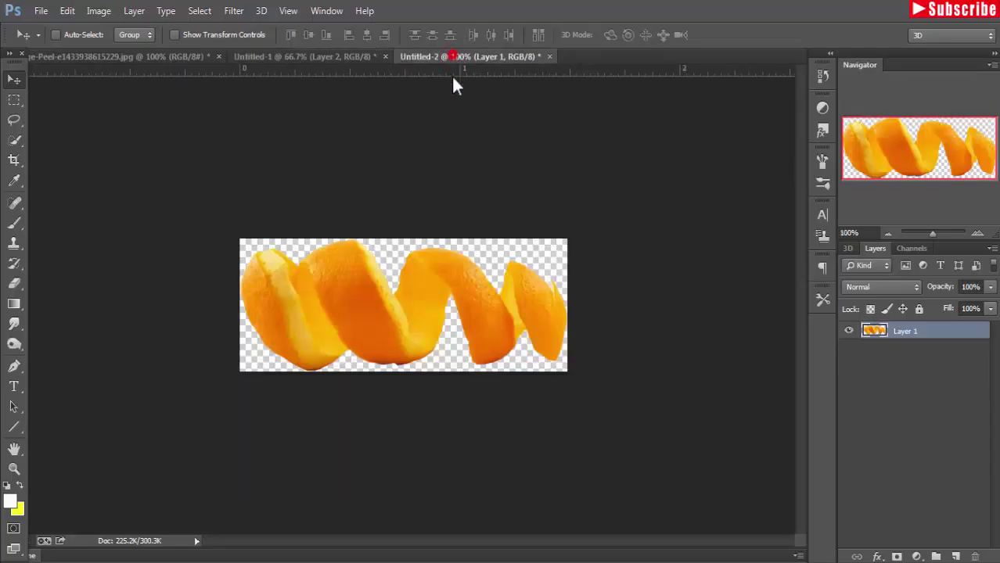
drag(453, 69, 545, 223)
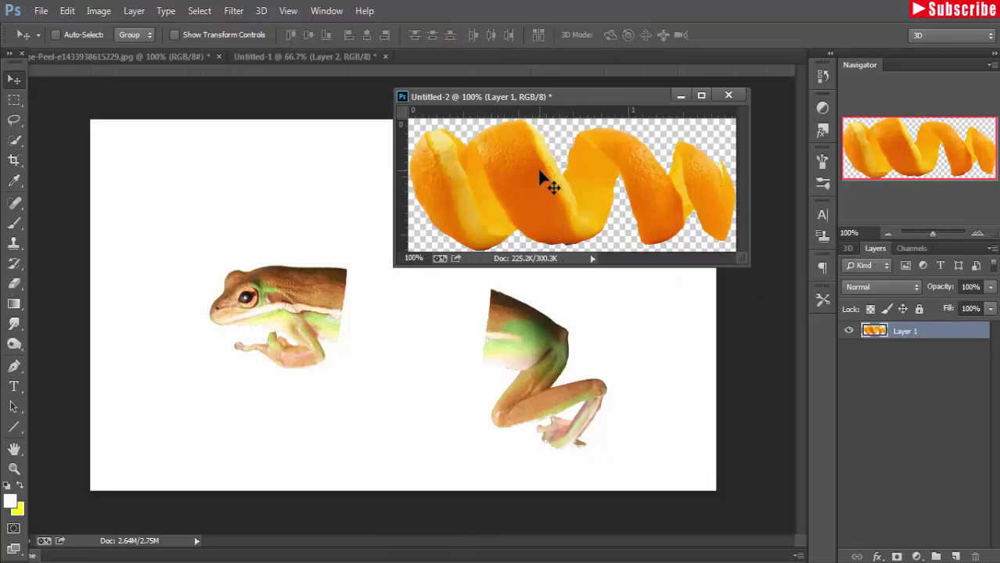
drag(540, 177, 394, 352)
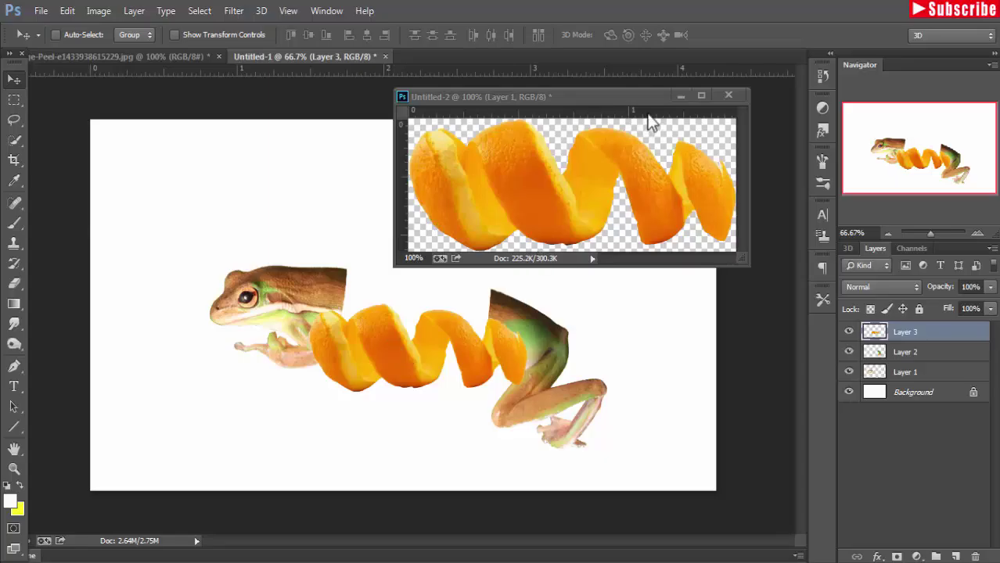
click(679, 97)
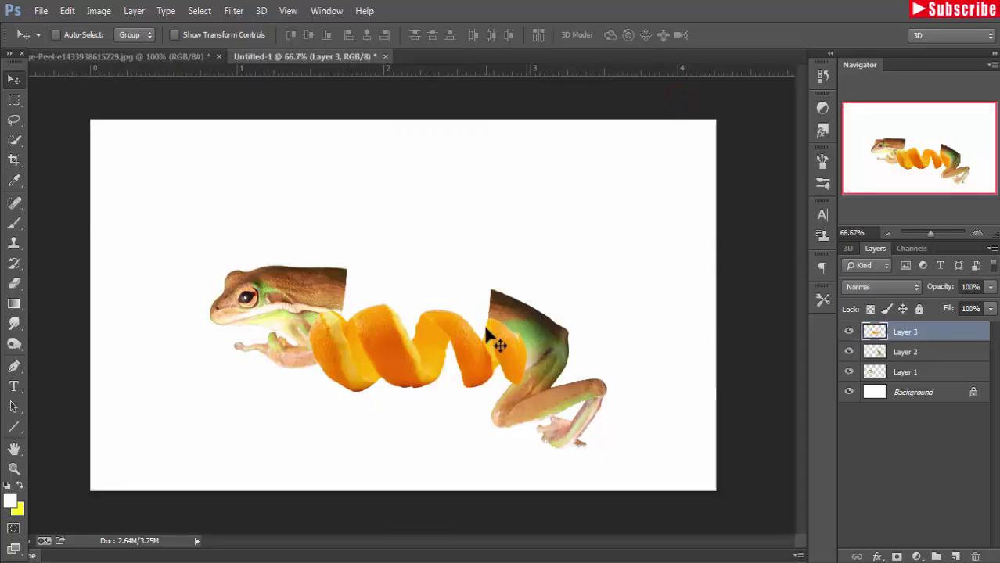
Step: Rotate the peel about 8.87°, move it between the frog halves, and set opacity to 58%
click(175, 34)
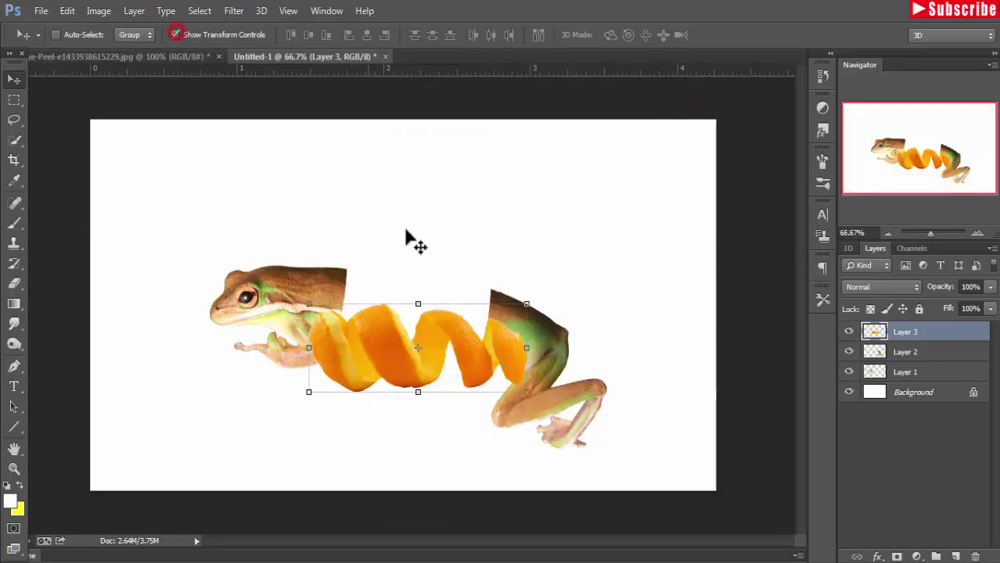
drag(539, 293, 572, 305)
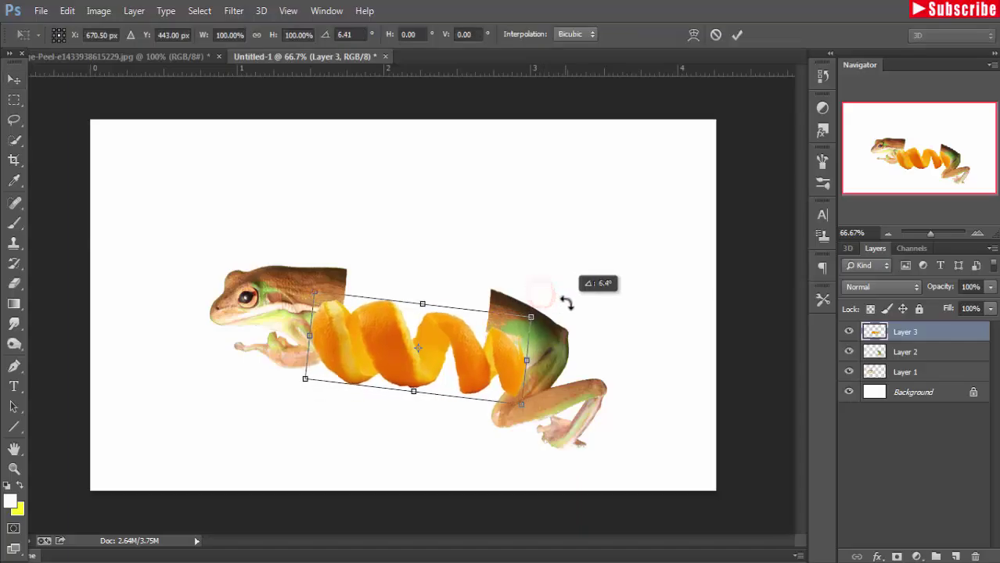
drag(374, 338, 379, 304)
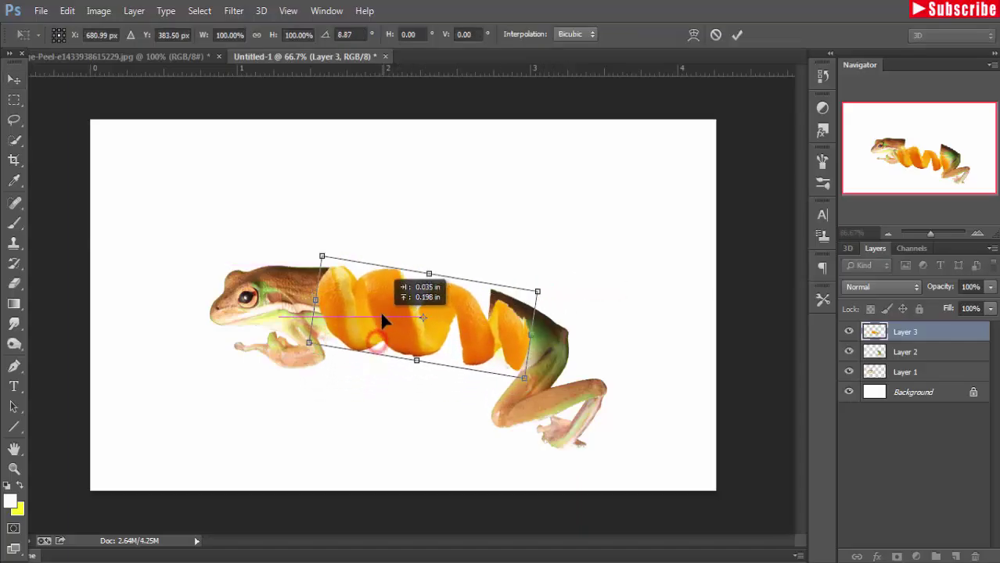
click(990, 287)
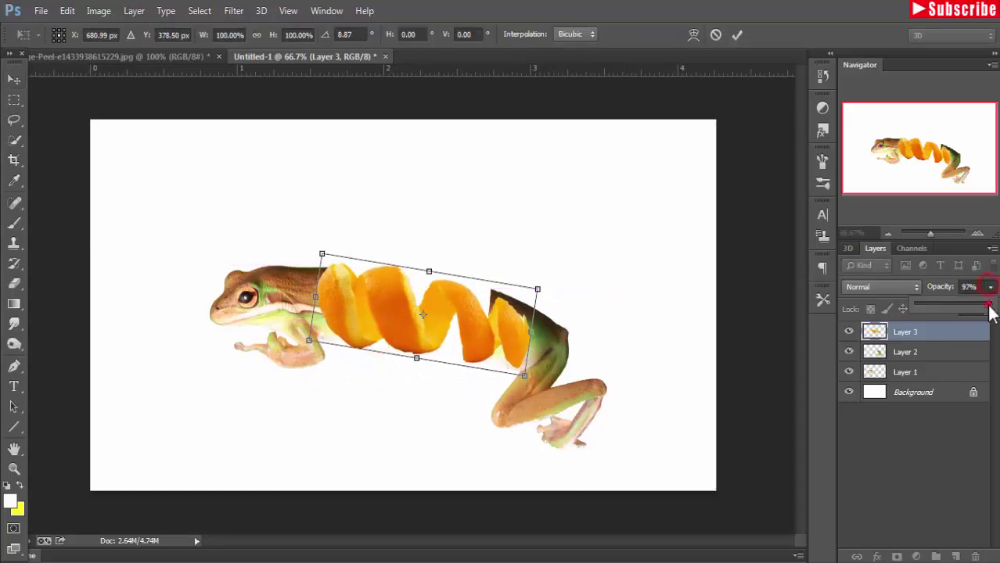
drag(962, 311, 962, 312)
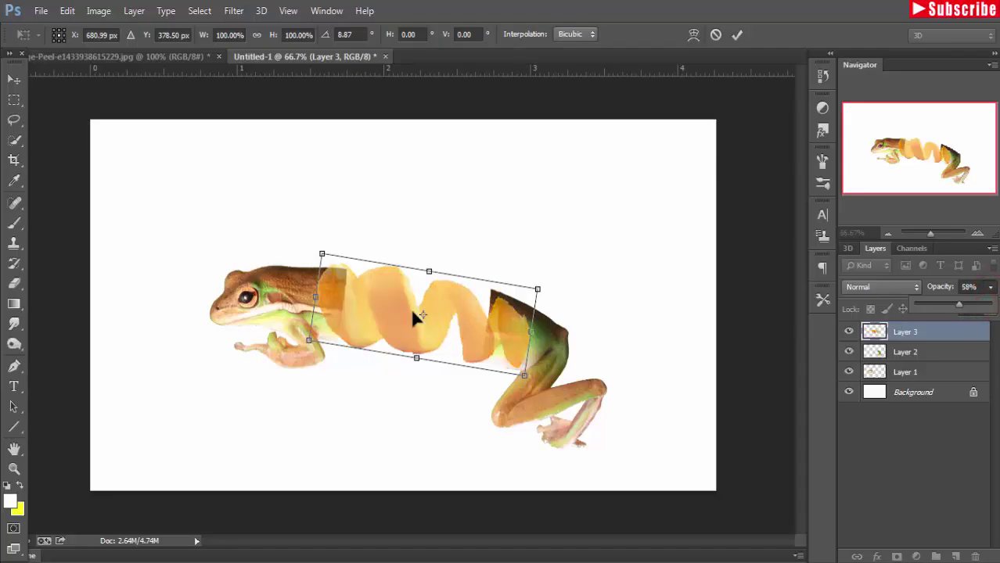
drag(413, 313, 418, 314)
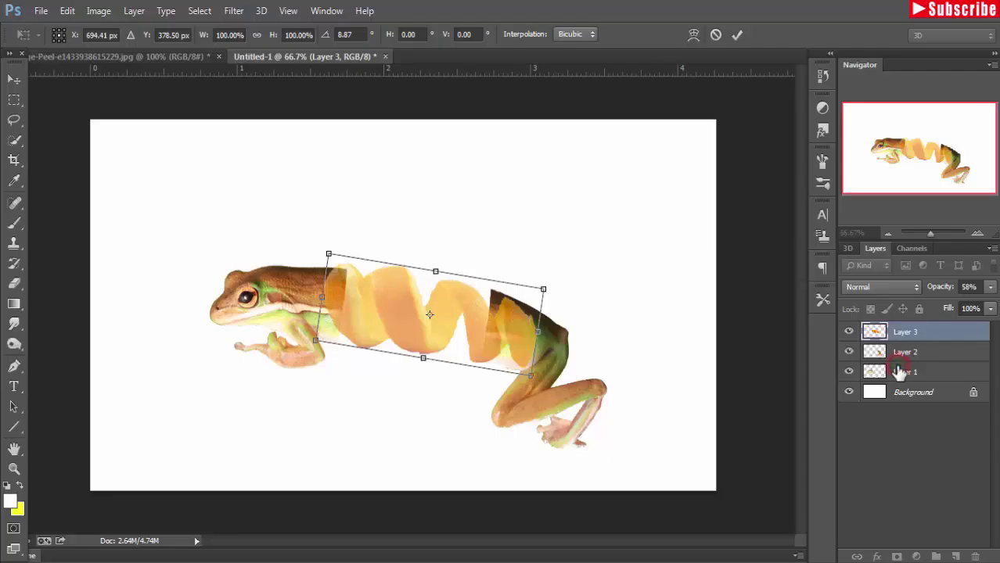
Step: Commit the peel transform and shift the back-legs layer slightly right and down
click(735, 33)
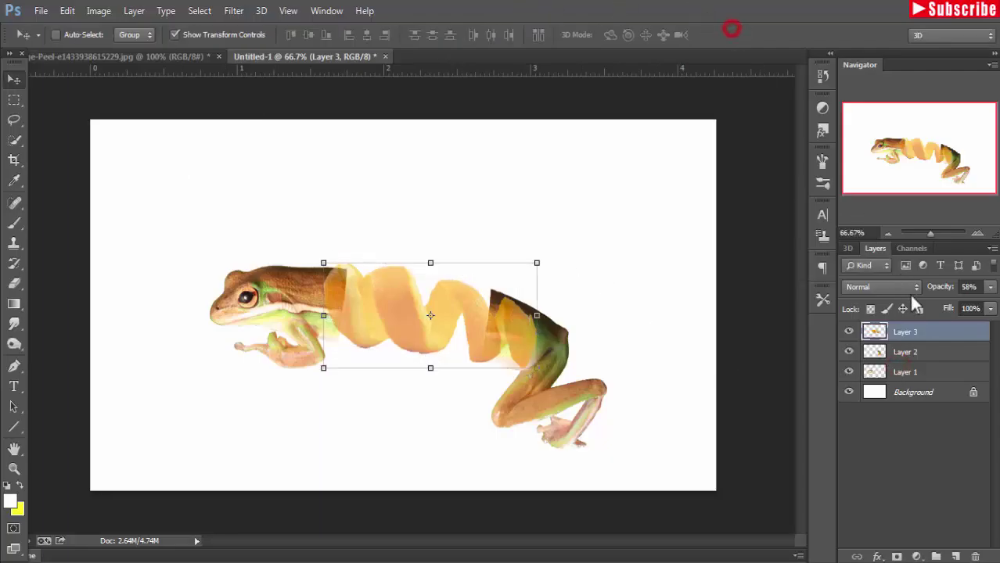
click(910, 373)
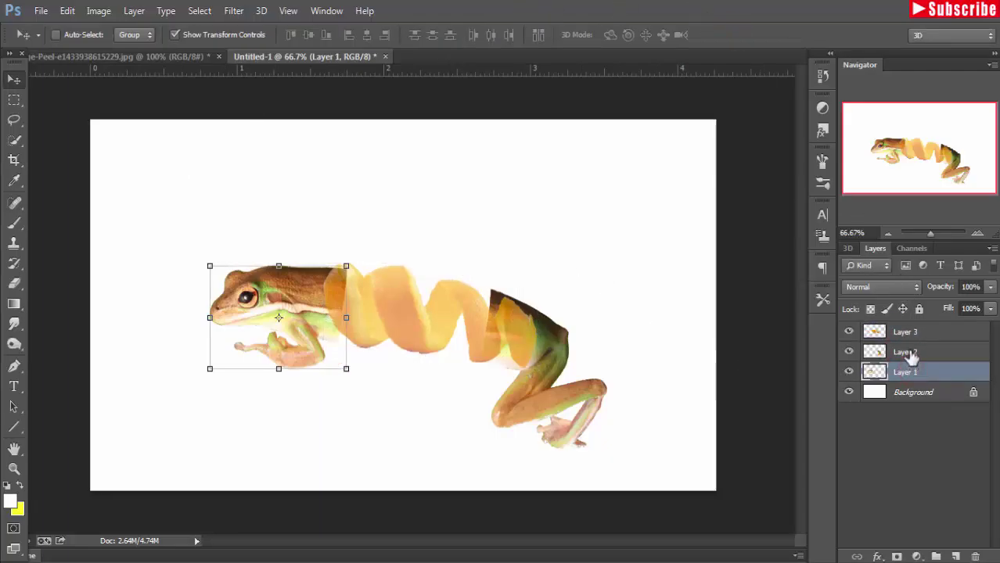
click(907, 352)
drag(550, 345, 570, 349)
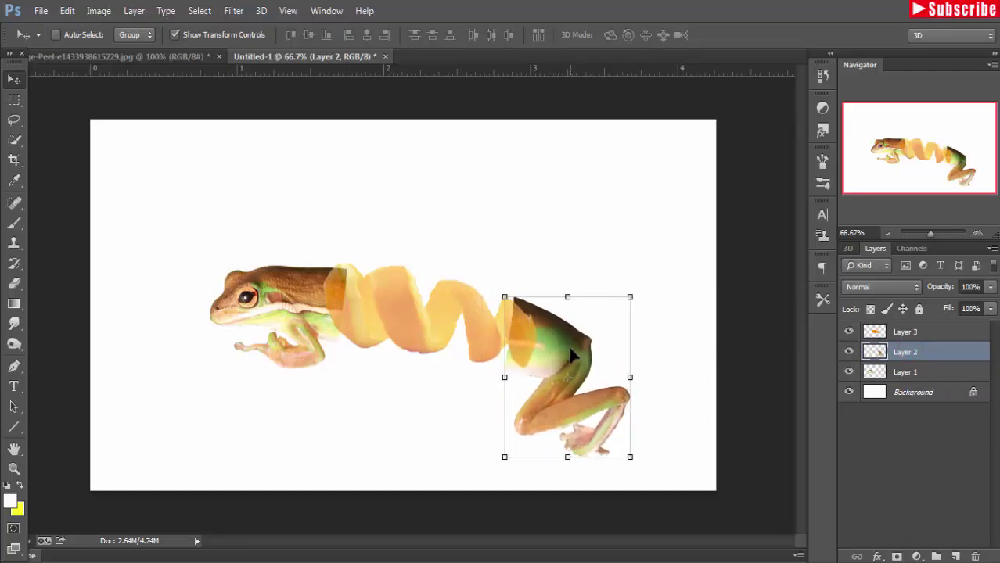
Step: Nudge the frog-head layer into line with the spiral, then select the peel layer
click(896, 376)
drag(313, 327, 313, 327)
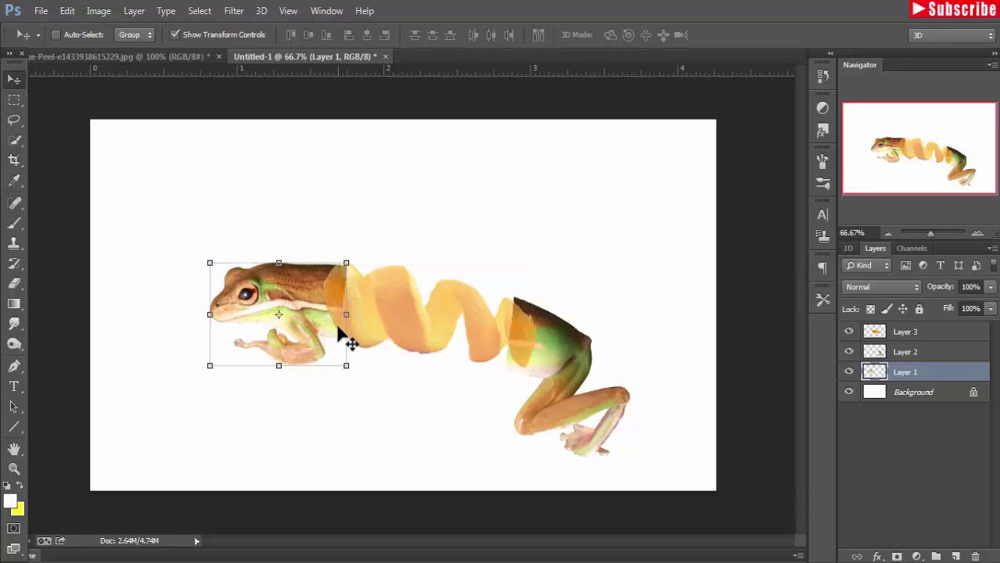
click(912, 352)
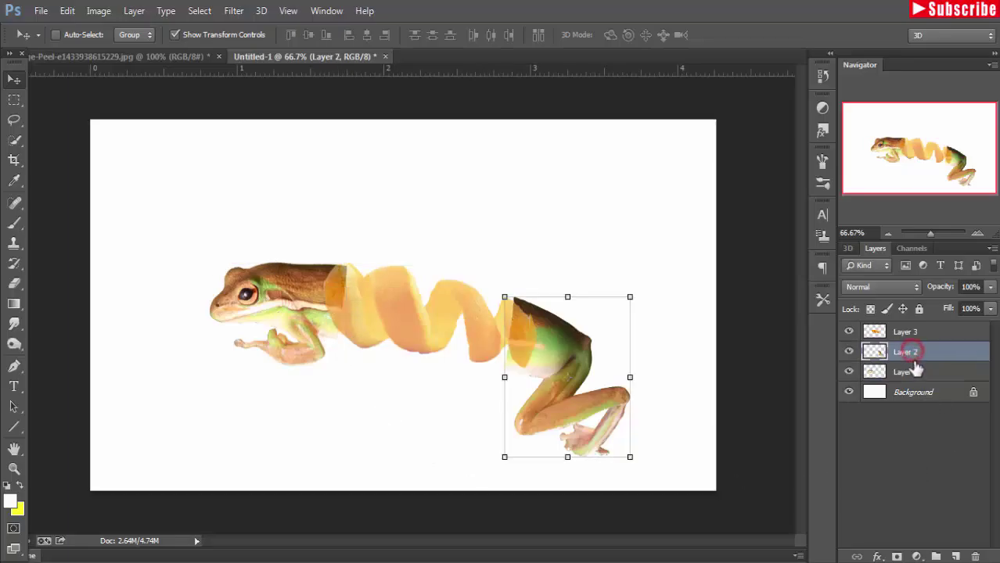
click(898, 332)
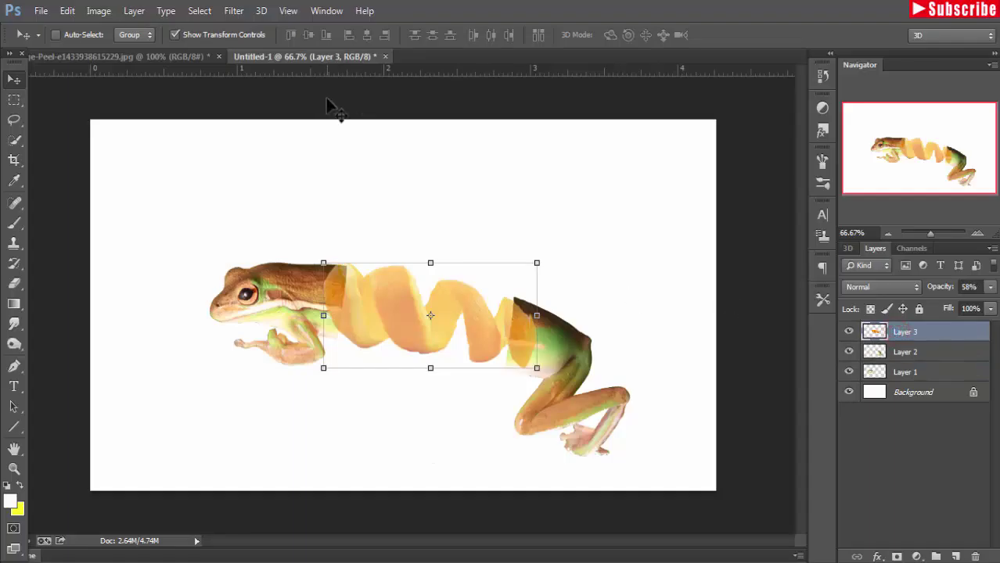
click(68, 11)
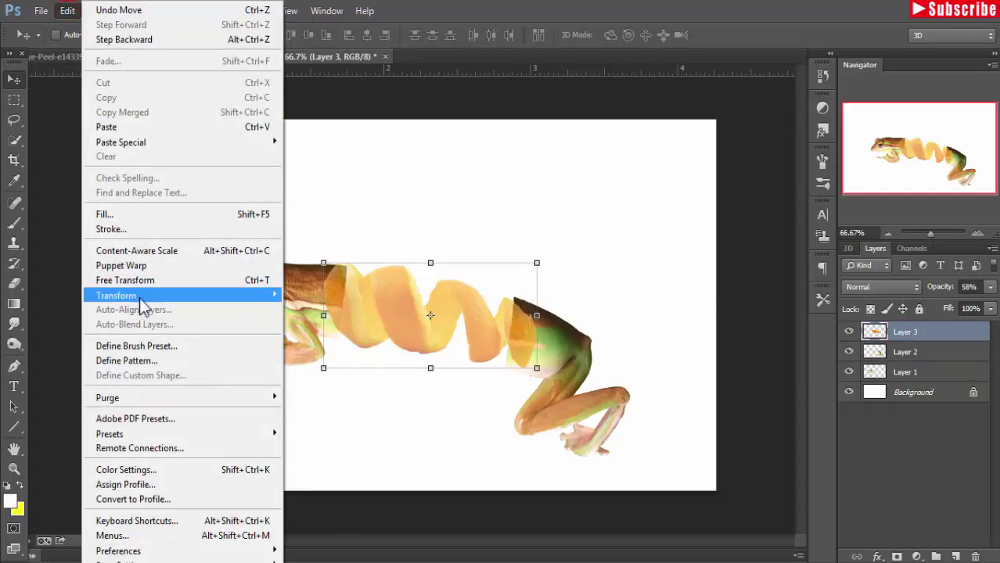
Step: Warp the peel, bending its lower-right corner toward the legs and curving its top edge
mouse_move(116, 295)
click(317, 389)
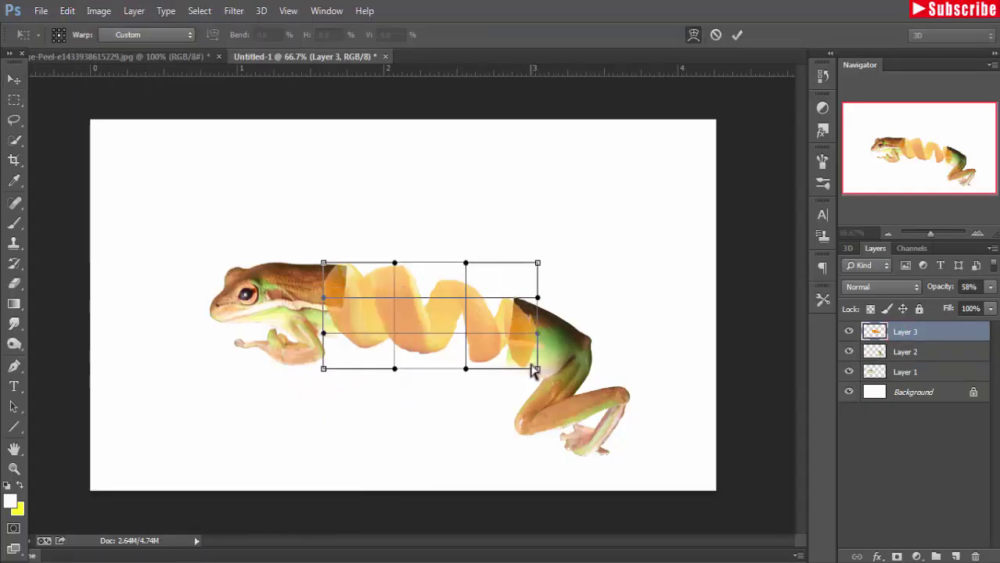
mouse_move(529, 370)
mouse_down()
mouse_move(529, 317)
mouse_move(520, 375)
mouse_up()
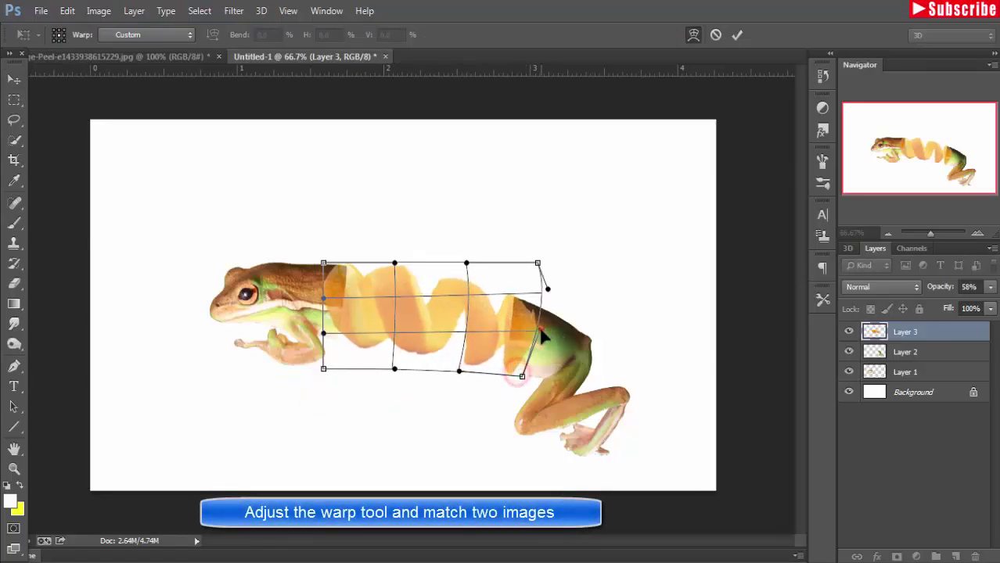
drag(522, 376, 519, 373)
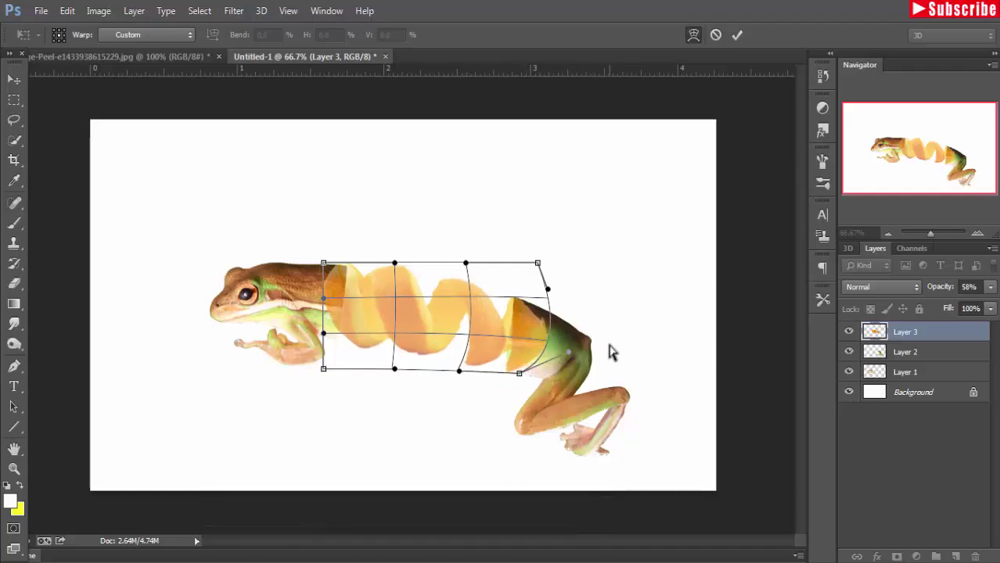
drag(394, 264, 427, 277)
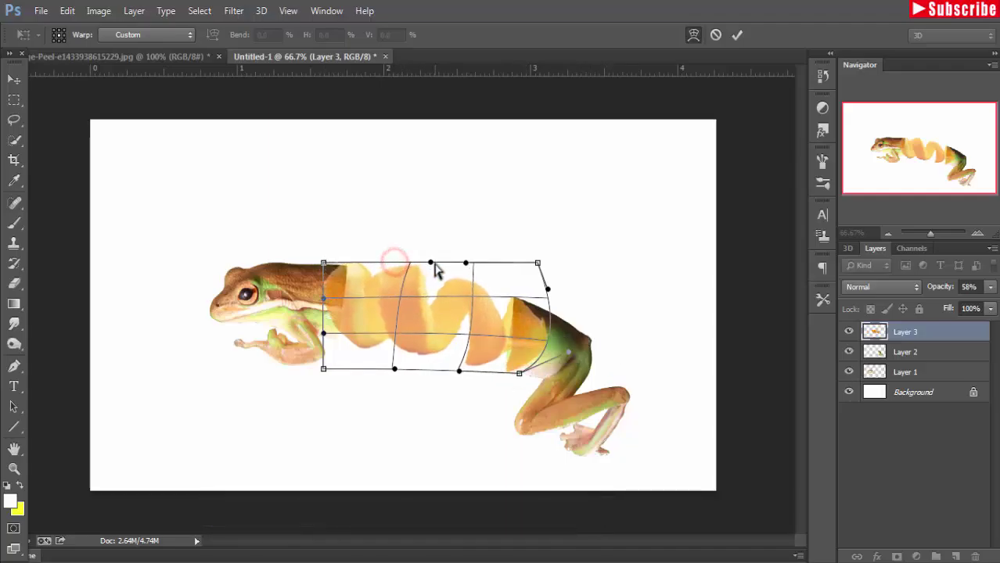
Step: Reshape the peel's left end toward the head, commit the warp, and move the legs layer to the top
mouse_move(362, 351)
mouse_down()
mouse_move(346, 346)
mouse_move(381, 357)
mouse_up()
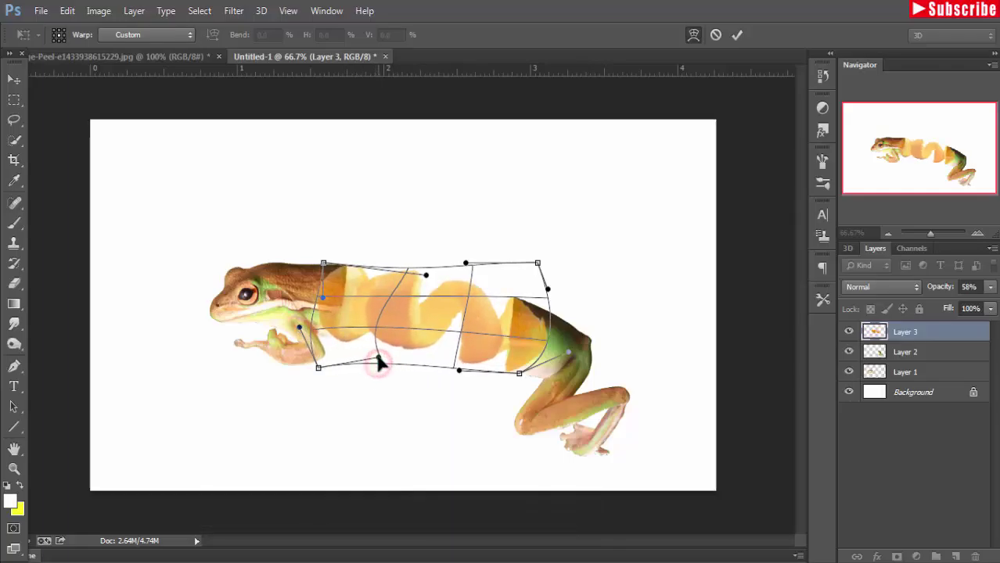
mouse_move(346, 306)
mouse_down()
mouse_move(356, 317)
mouse_move(348, 335)
mouse_up()
drag(353, 283, 344, 342)
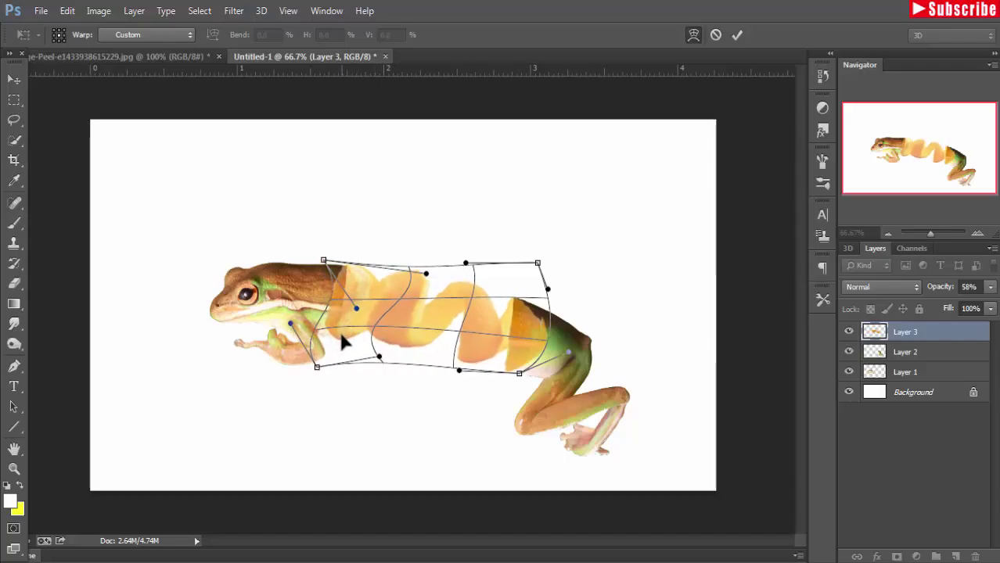
click(737, 35)
drag(912, 352, 913, 332)
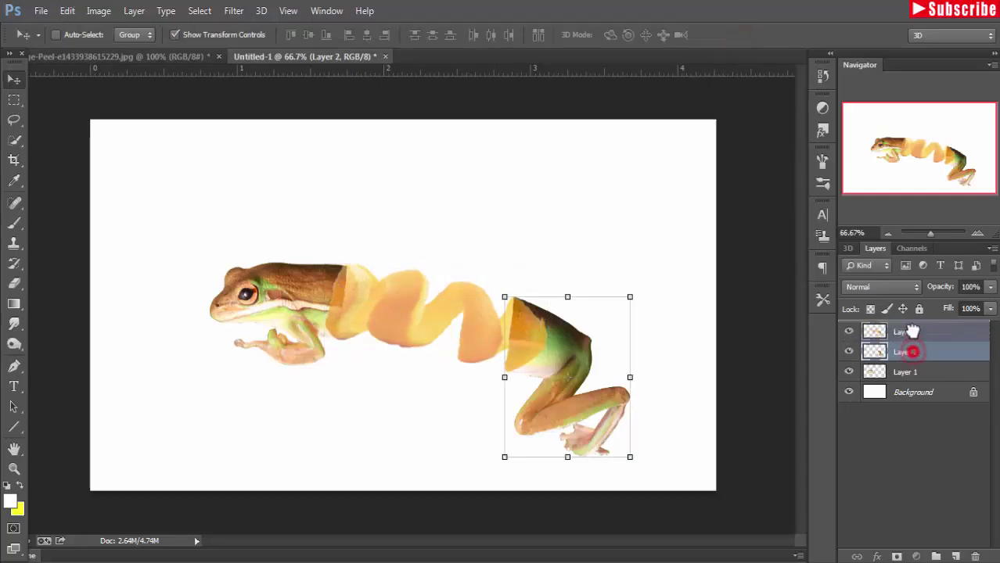
Step: Place the head layer above the peel and restore the peel to 100% opacity
drag(908, 373, 905, 353)
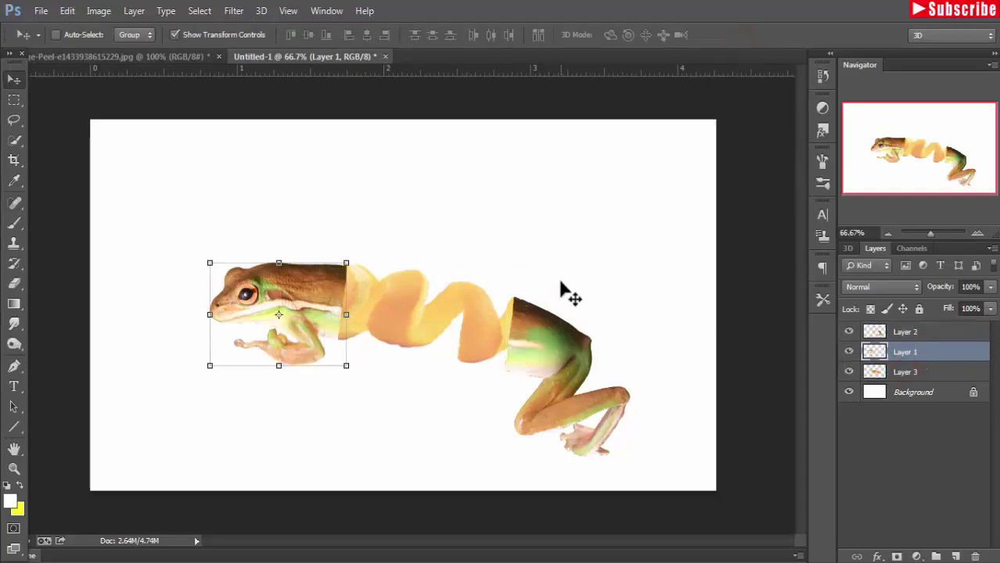
click(882, 373)
click(990, 287)
click(961, 302)
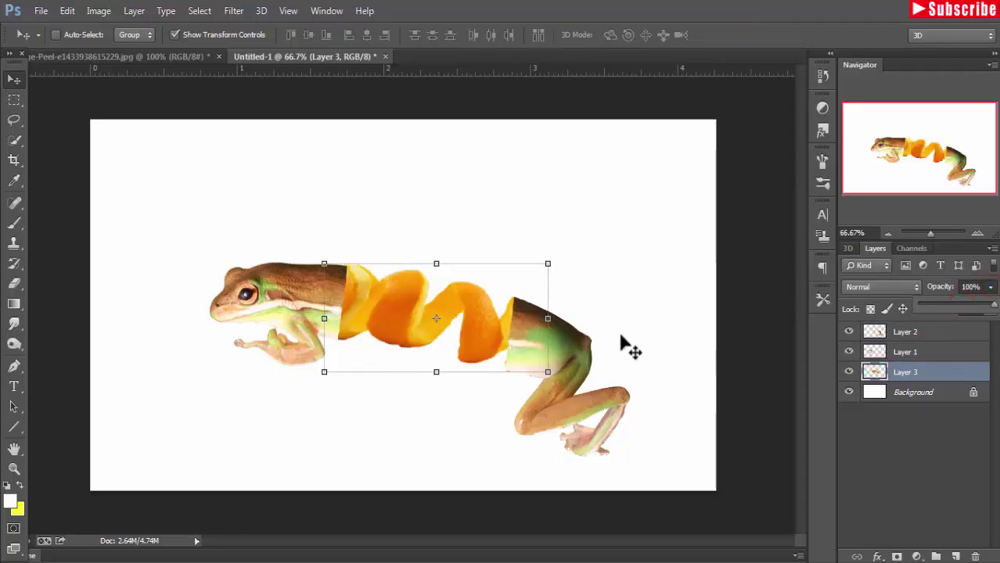
Step: Slide the frog head right over the peel's end and fade it to 56% opacity
ctrl+click(298, 294)
drag(297, 294, 380, 285)
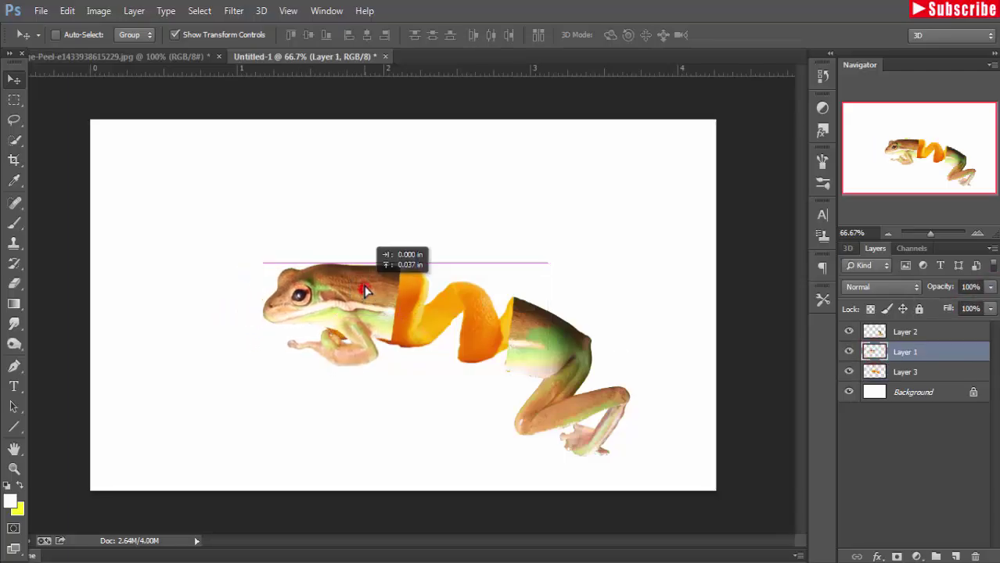
click(900, 372)
click(900, 352)
click(991, 286)
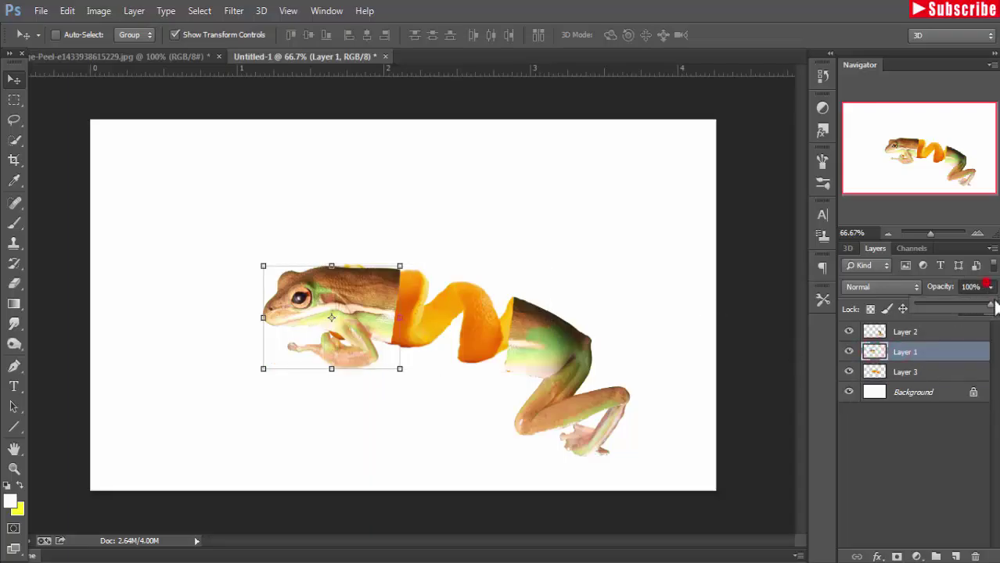
drag(991, 305, 961, 310)
click(917, 373)
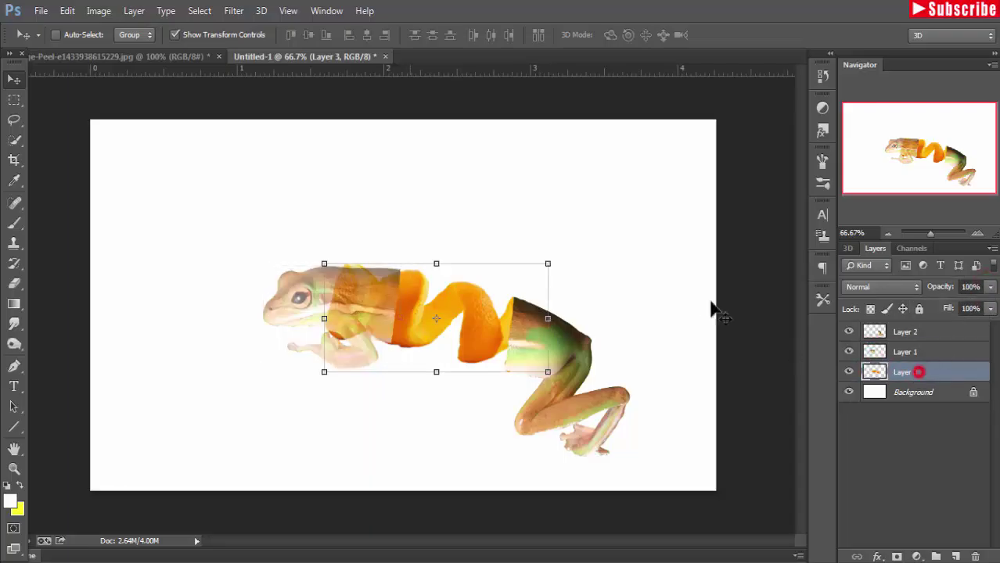
click(67, 11)
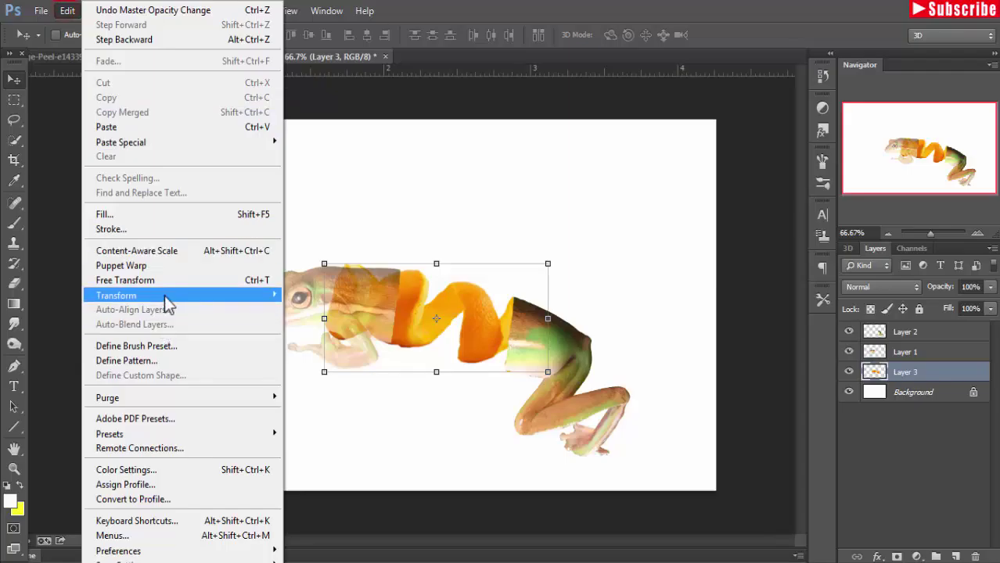
Step: Rewarp the peel's top-left end so it curves up into the frog head, and commit the warp
click(330, 390)
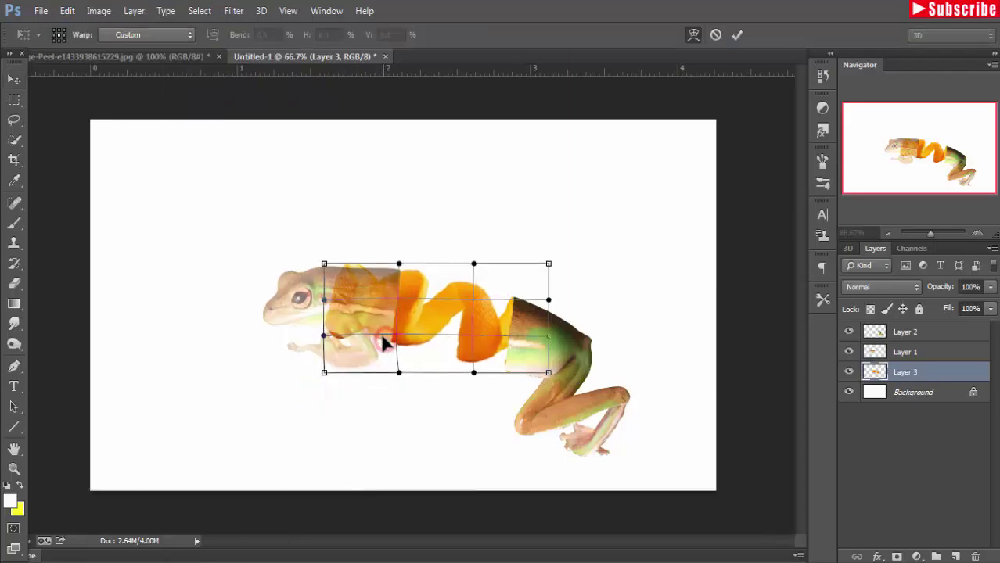
mouse_move(400, 264)
mouse_down()
mouse_move(365, 266)
mouse_move(409, 275)
mouse_move(412, 289)
mouse_move(363, 257)
mouse_move(378, 258)
mouse_up()
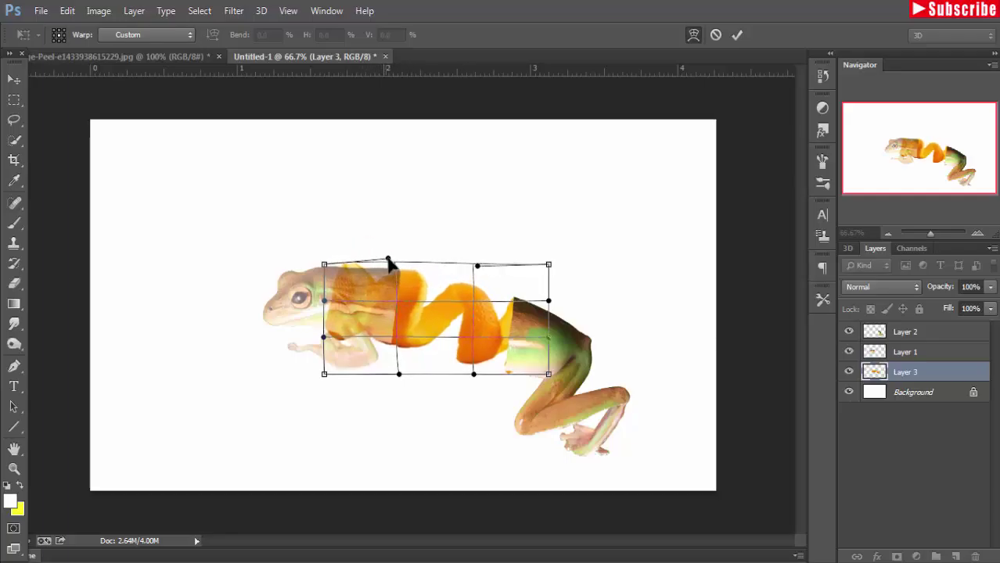
drag(421, 282, 415, 281)
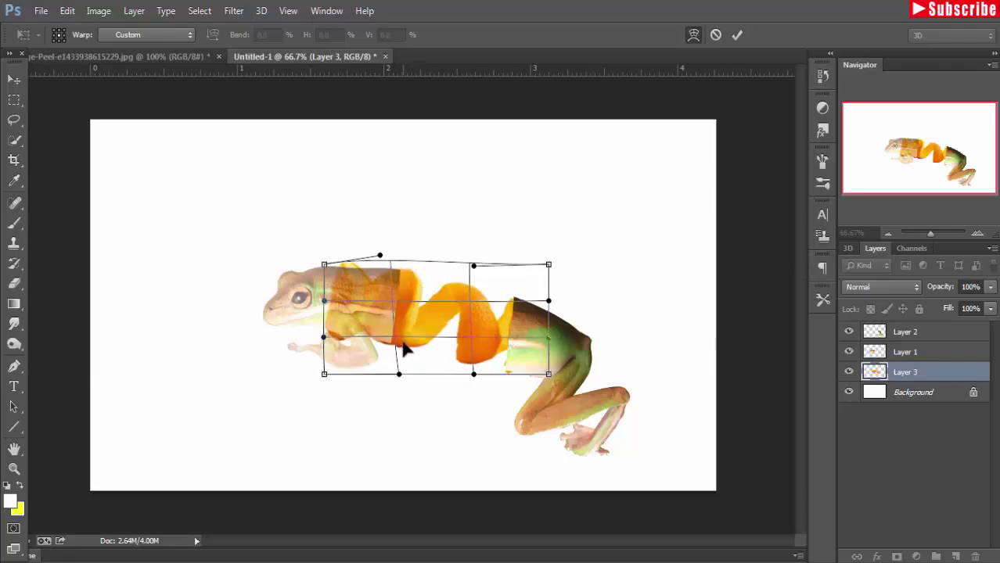
drag(409, 346, 408, 342)
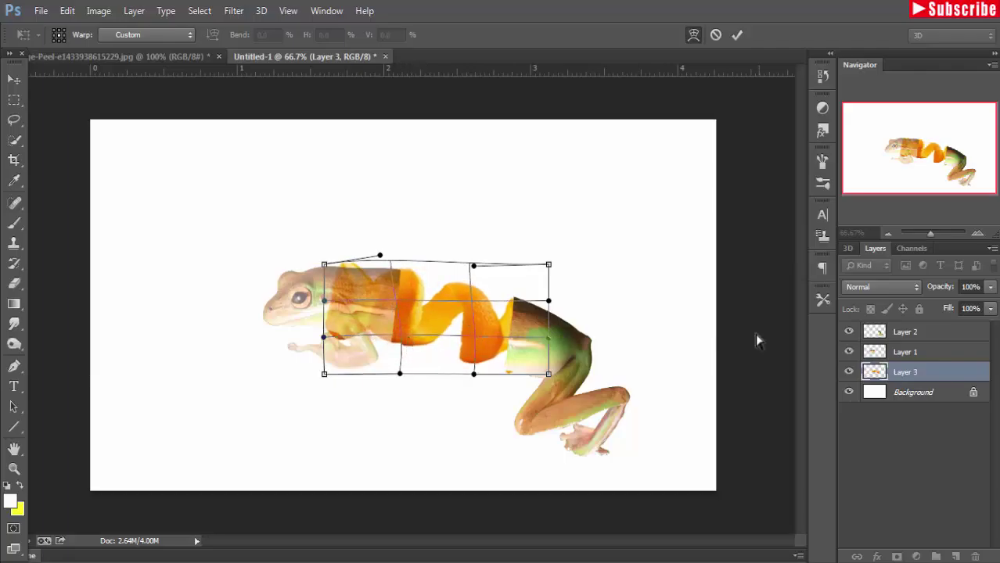
click(738, 35)
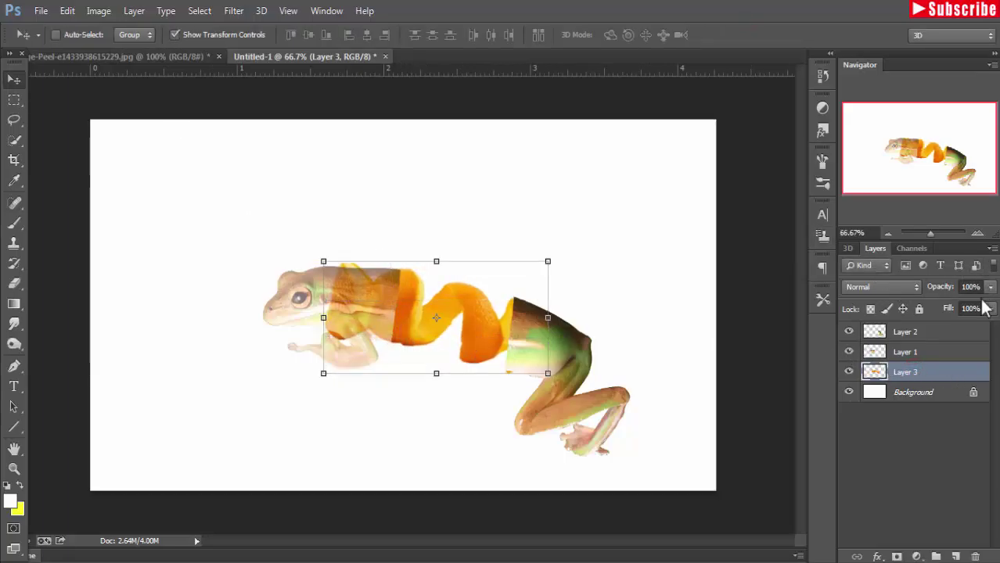
click(882, 353)
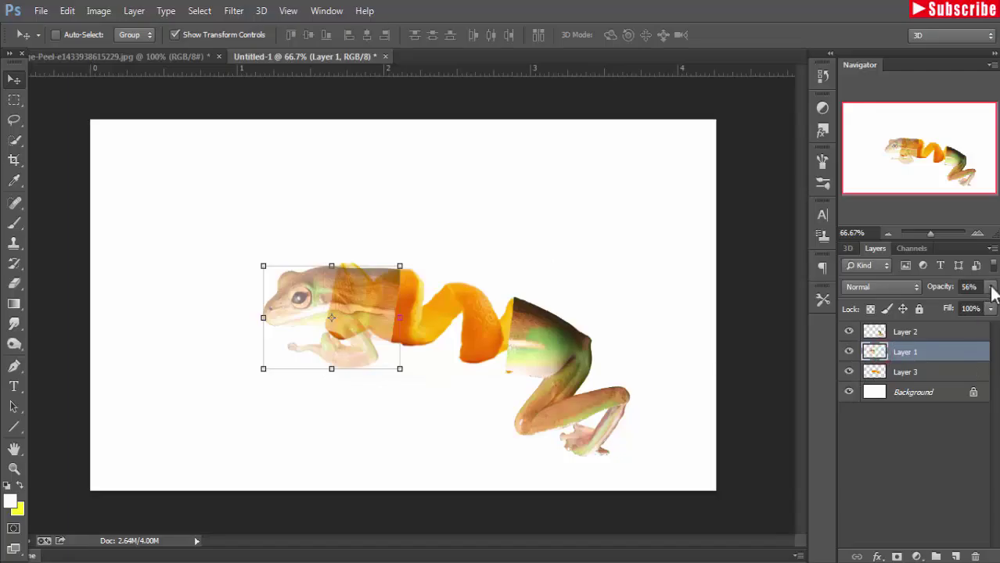
click(884, 373)
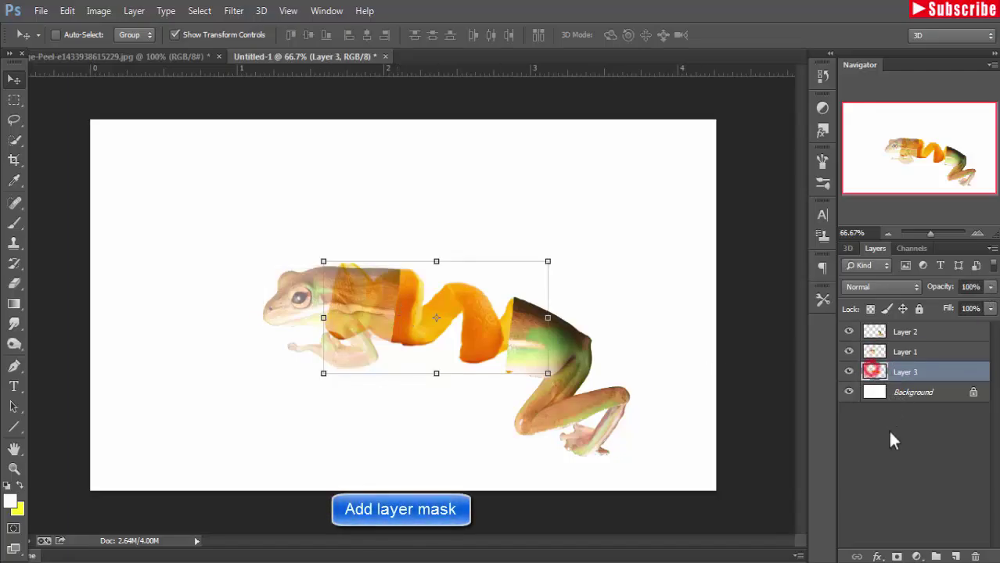
Step: Add a layer mask to the peel and paint black over the frog's head and neck
click(898, 556)
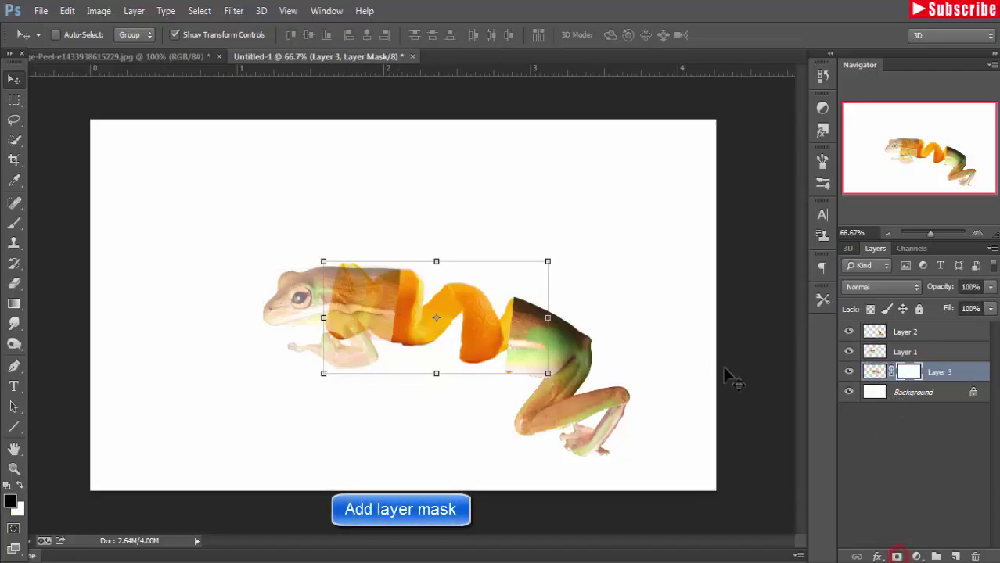
click(13, 225)
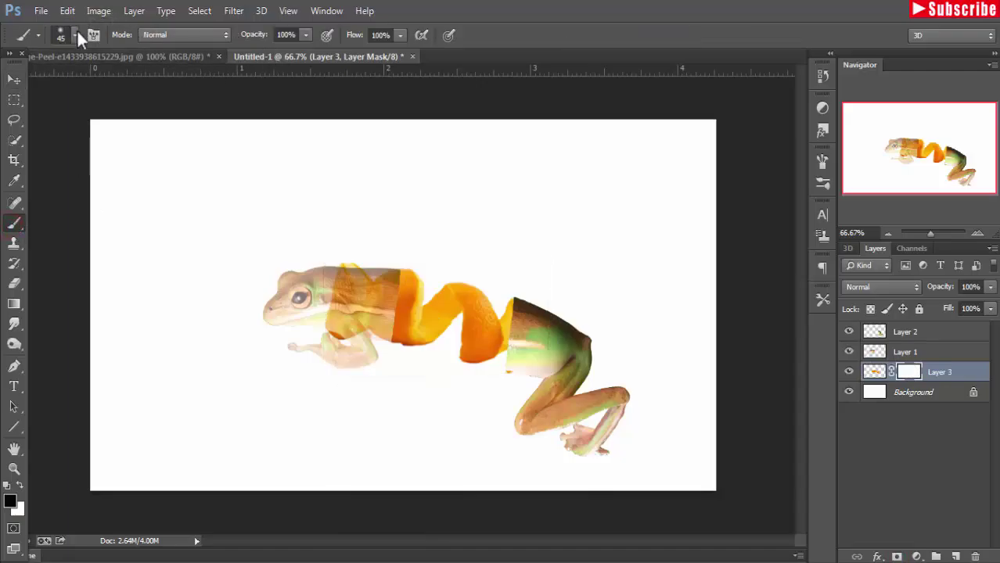
click(362, 255)
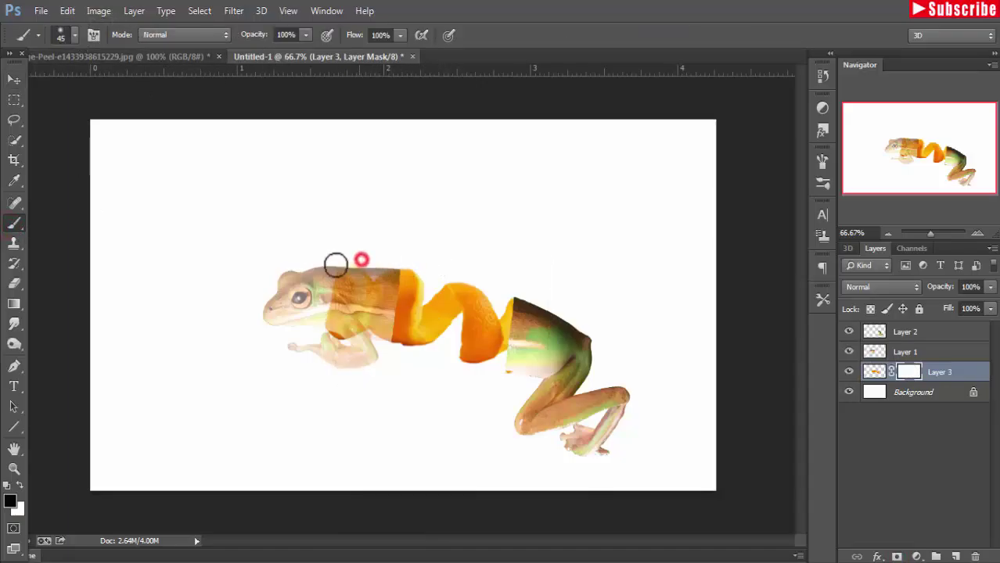
mouse_move(351, 265)
mouse_down()
mouse_move(335, 319)
mouse_move(346, 335)
mouse_move(364, 270)
mouse_move(360, 330)
mouse_move(382, 353)
mouse_move(357, 324)
mouse_up()
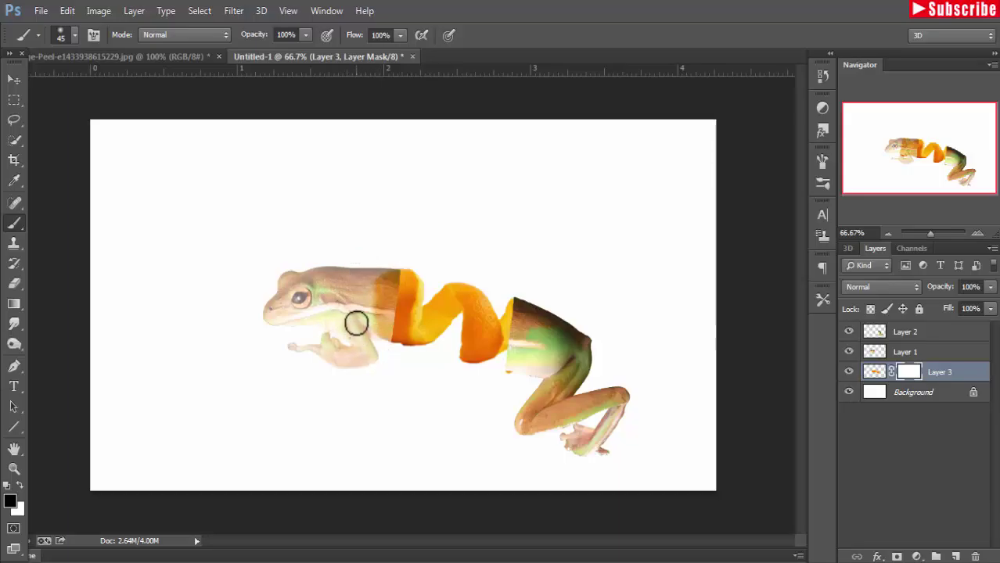
click(907, 352)
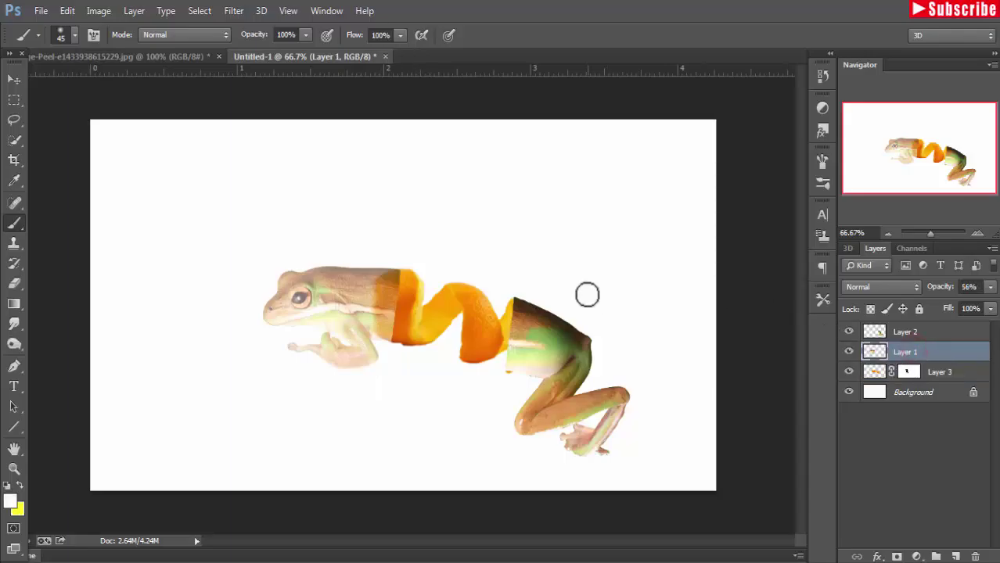
click(13, 78)
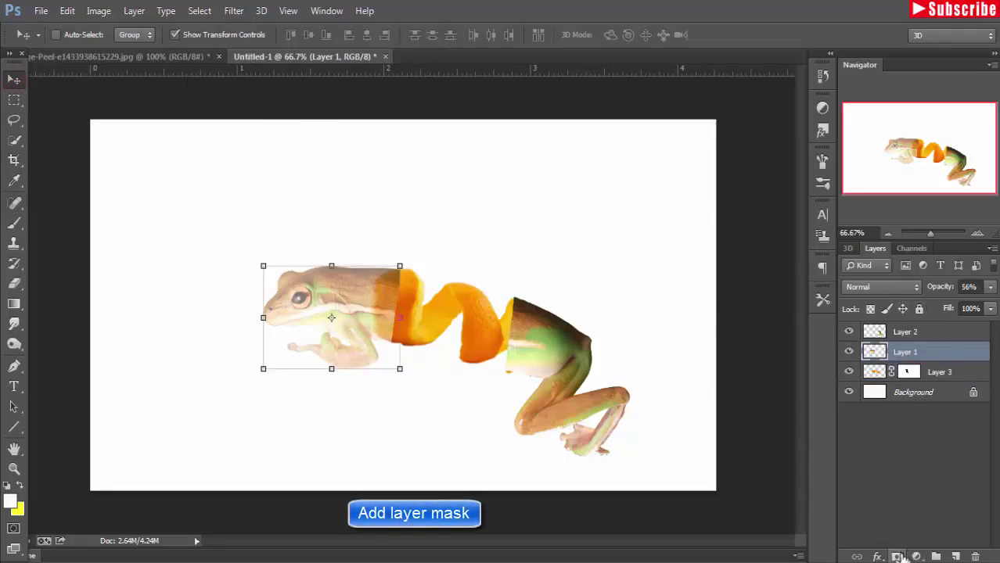
Step: Add a layer mask to the frog-head layer and fade it to 76% opacity
click(897, 556)
click(990, 287)
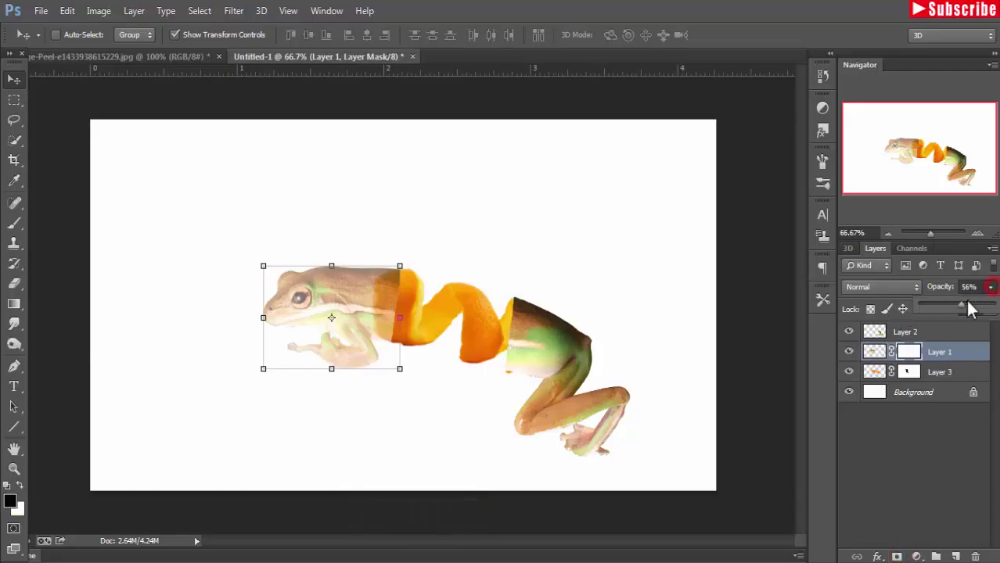
drag(990, 307, 980, 308)
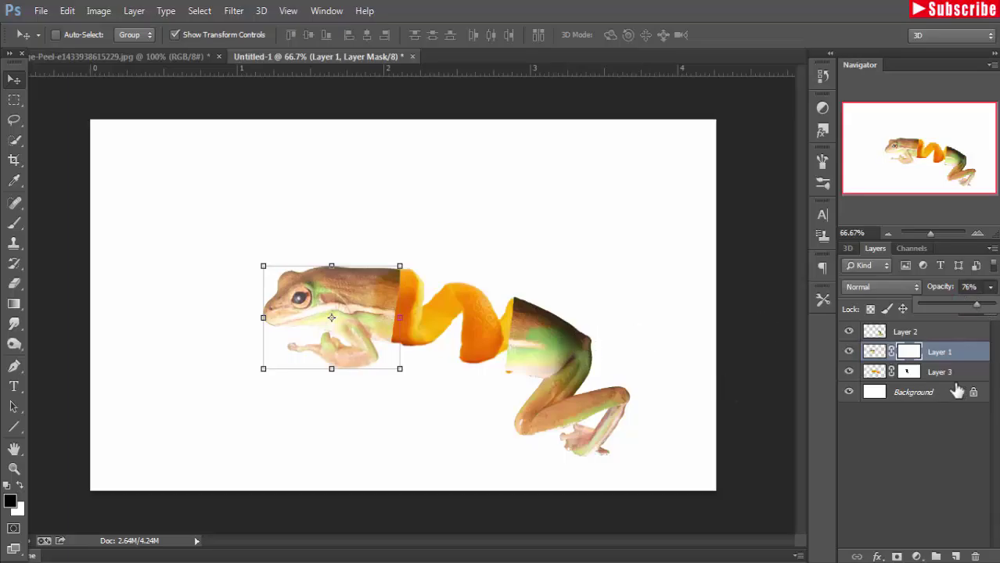
Step: Paint the frog-head mask at the upper neck with a 51%-opacity brush
click(15, 224)
click(306, 36)
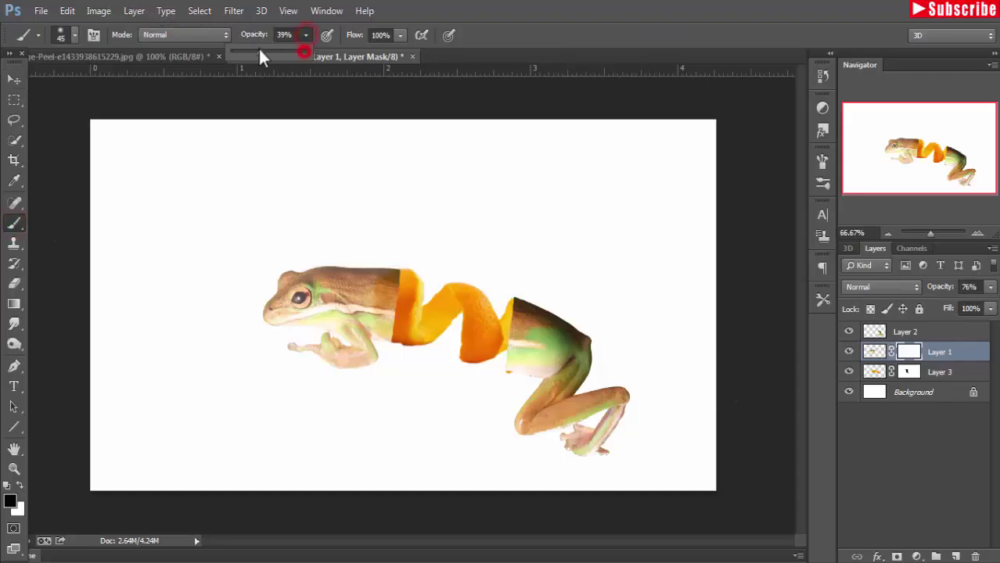
drag(263, 56, 271, 56)
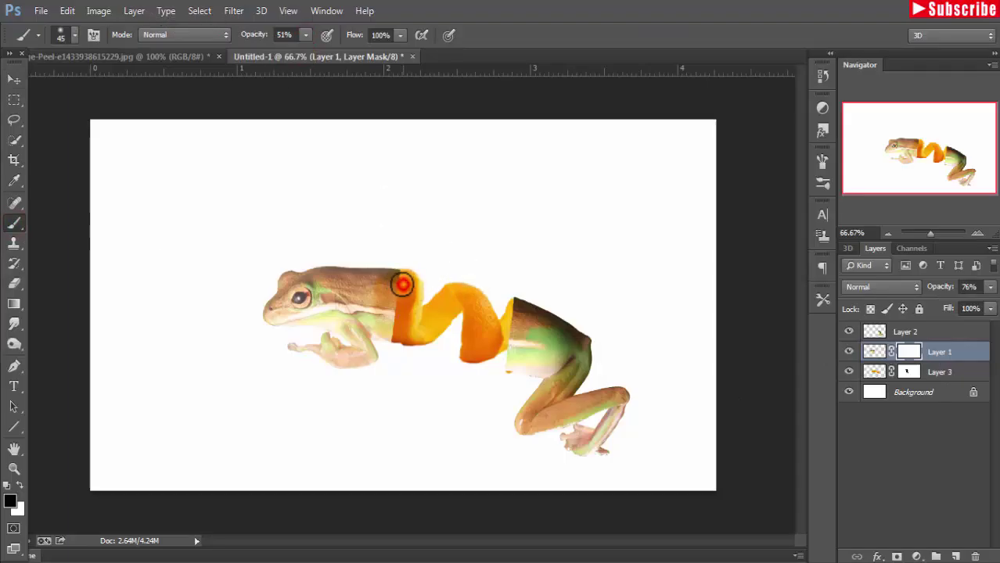
mouse_move(403, 285)
mouse_down()
mouse_move(404, 274)
mouse_move(394, 327)
mouse_up()
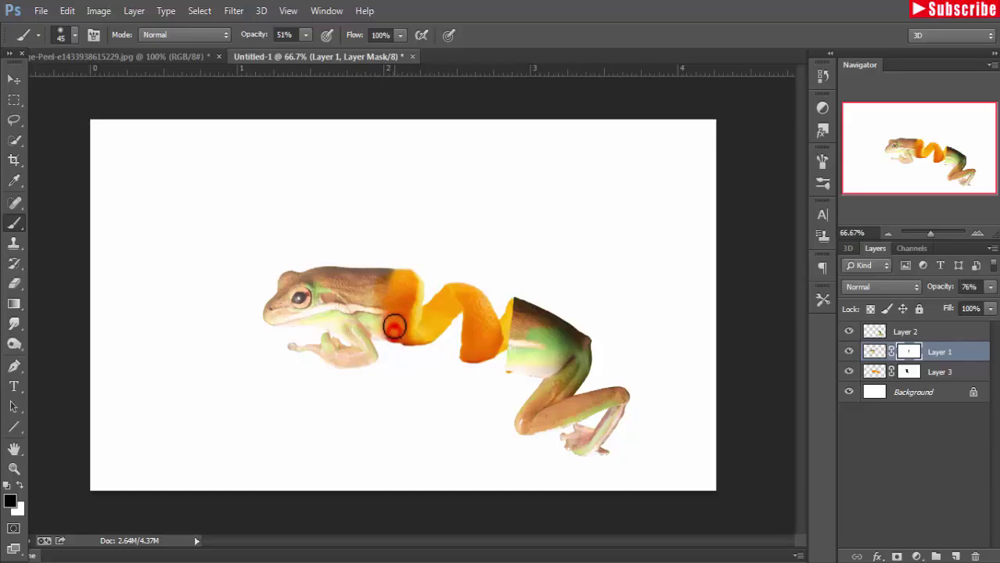
drag(395, 304, 398, 286)
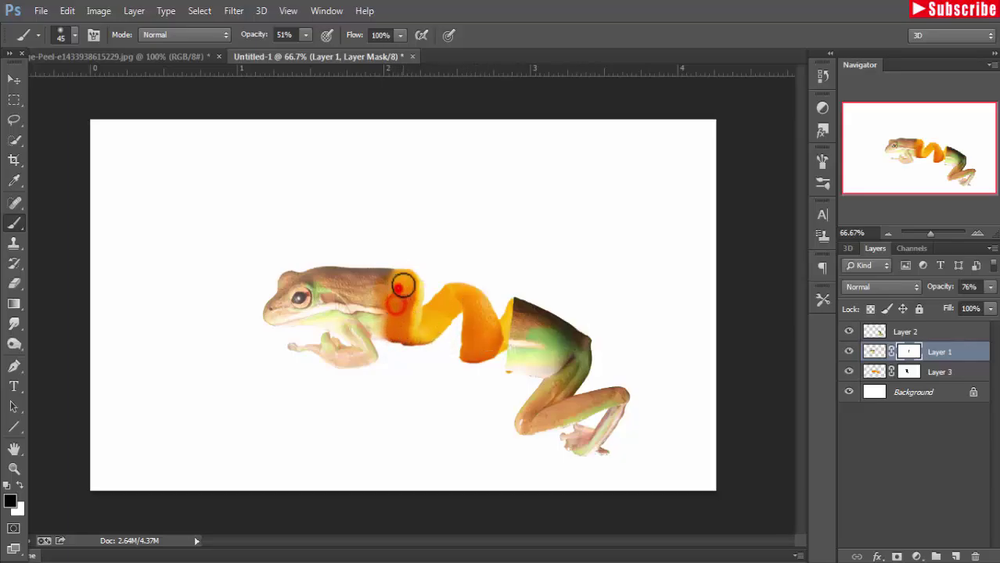
Step: Return the frog-head layer to 100% opacity and mask along its seam with the peel
click(904, 333)
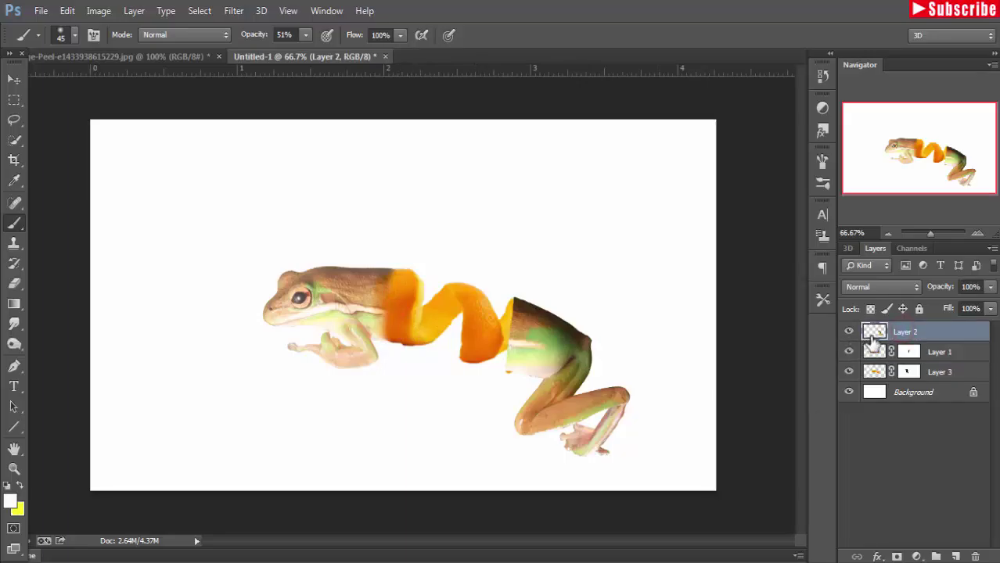
click(934, 352)
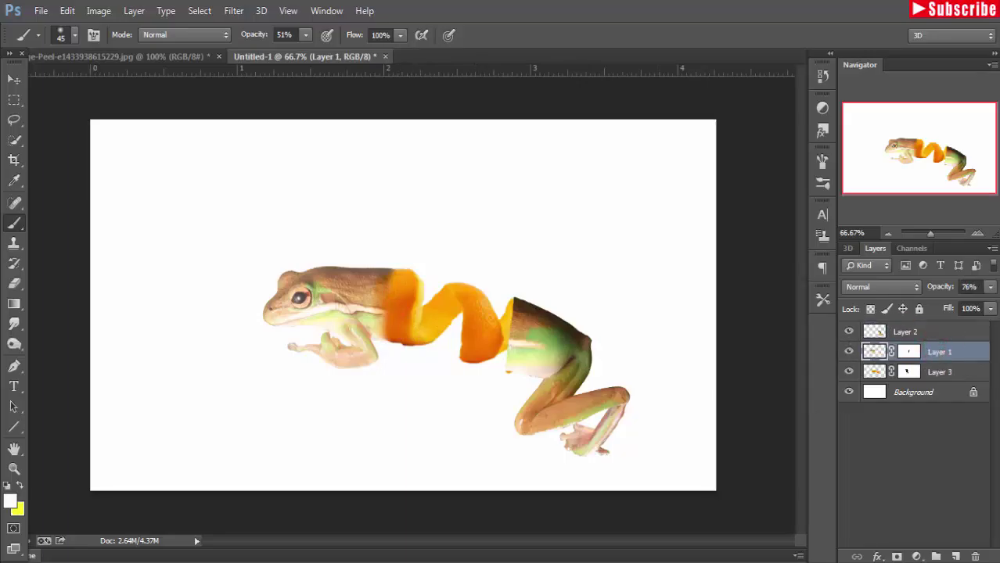
click(991, 287)
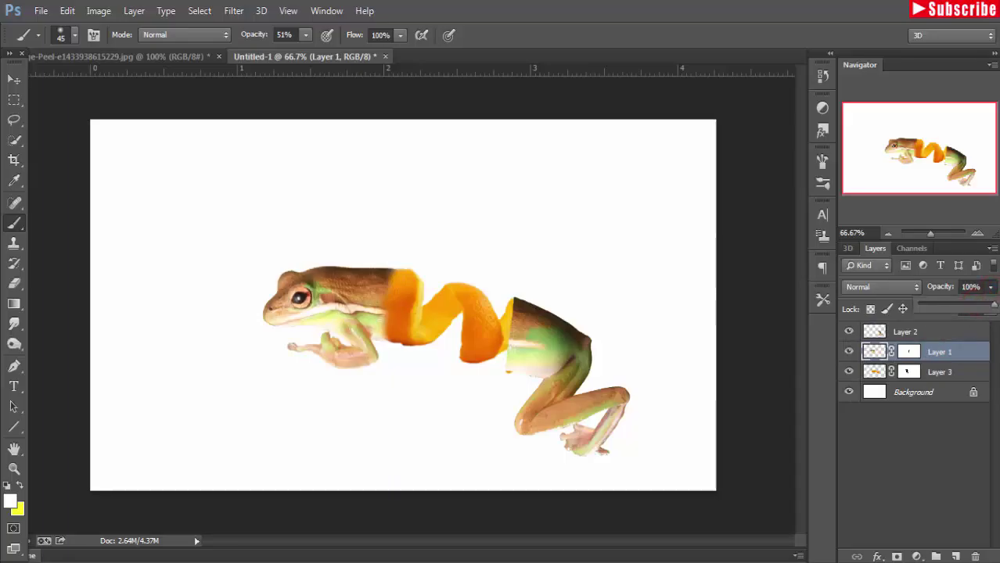
click(397, 280)
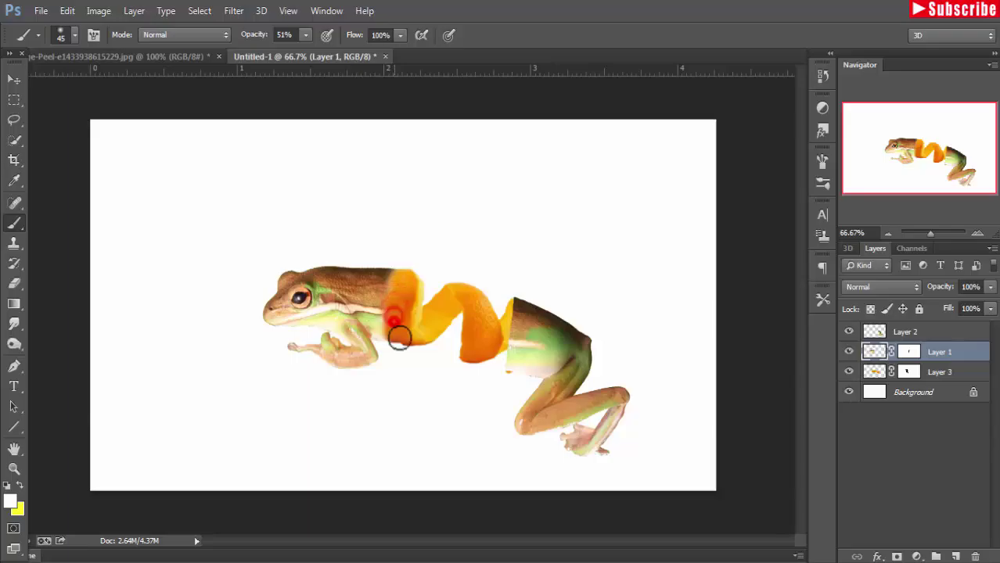
drag(397, 280, 395, 332)
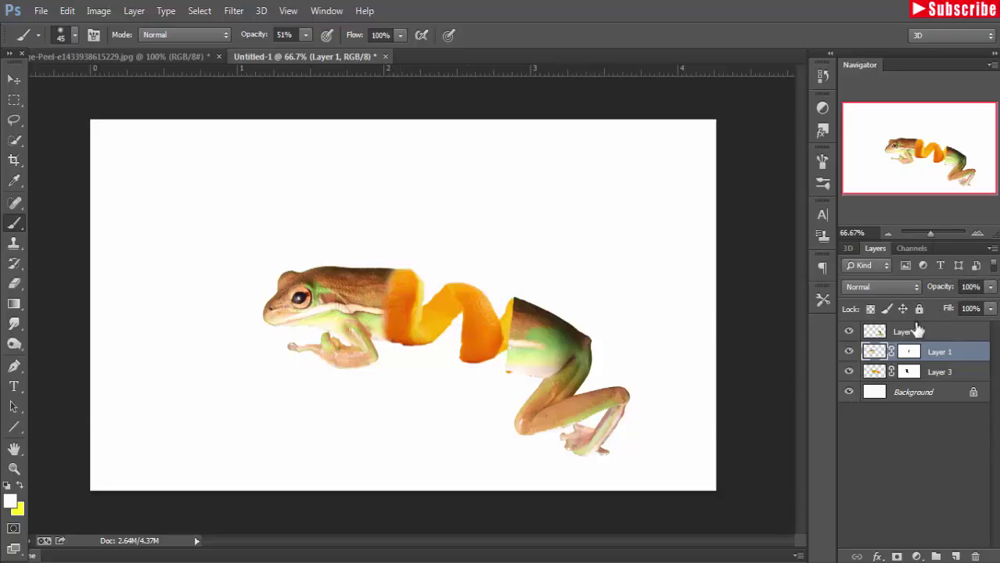
Step: Fade the rear-legs layer to 71%, add a mask, and paint where the legs meet the peel
click(918, 332)
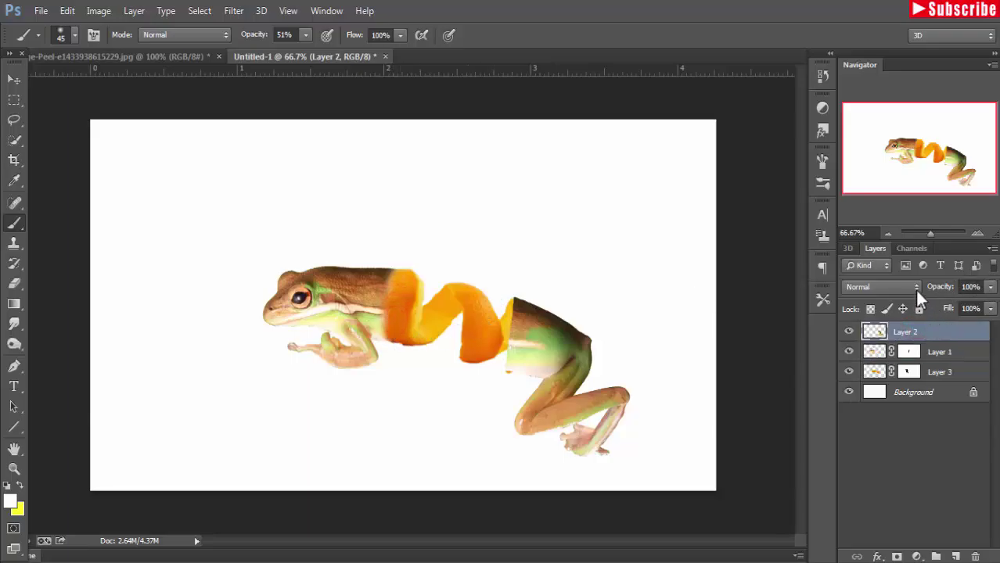
click(990, 287)
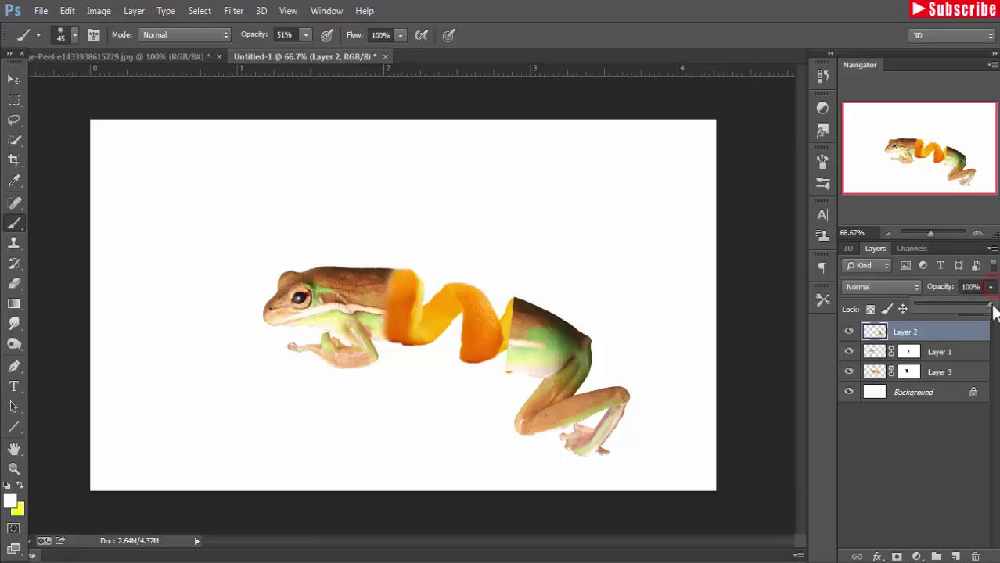
drag(992, 312, 986, 311)
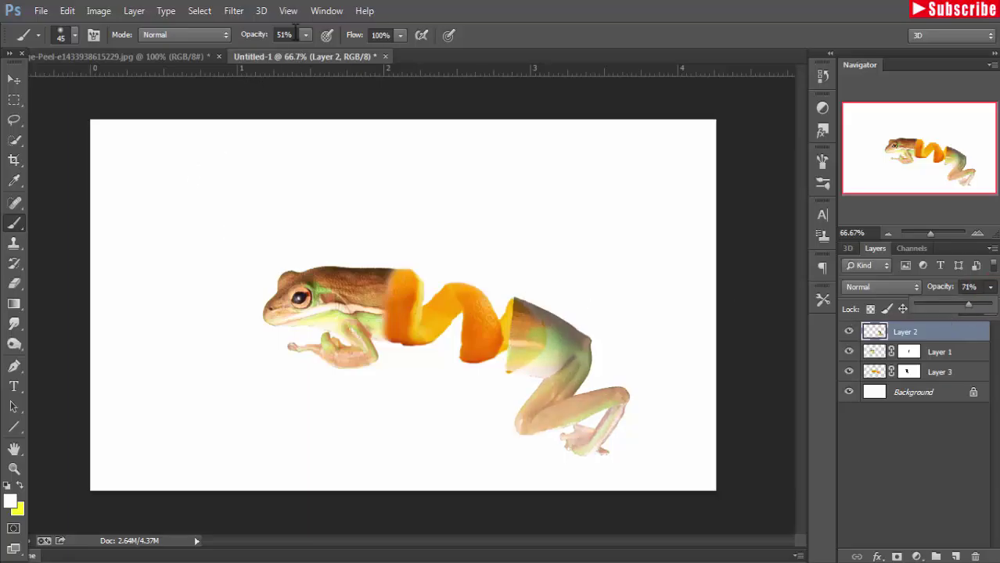
click(897, 556)
key(d)
mouse_move(510, 308)
mouse_down()
mouse_move(513, 298)
mouse_move(508, 365)
mouse_move(532, 327)
mouse_up()
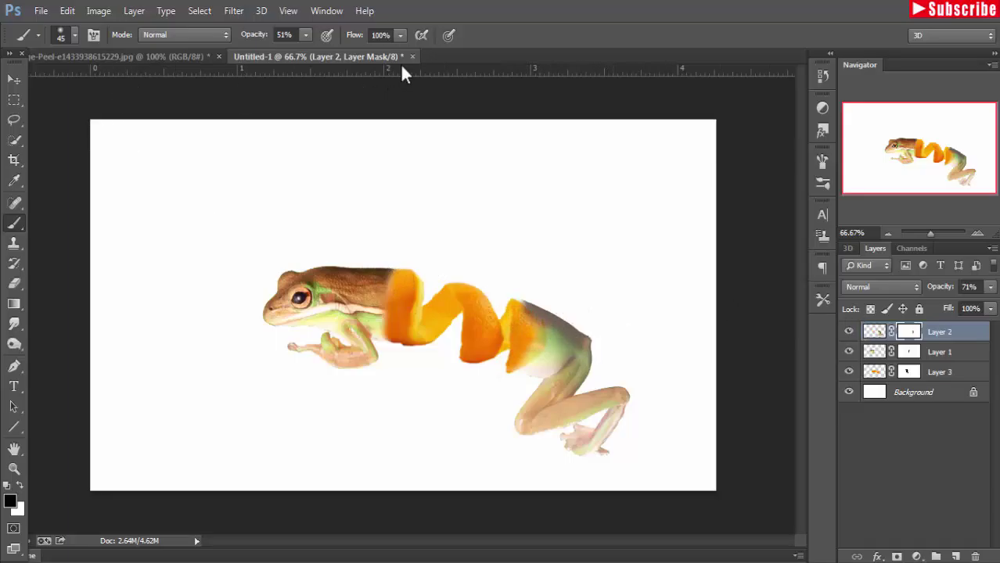
click(14, 79)
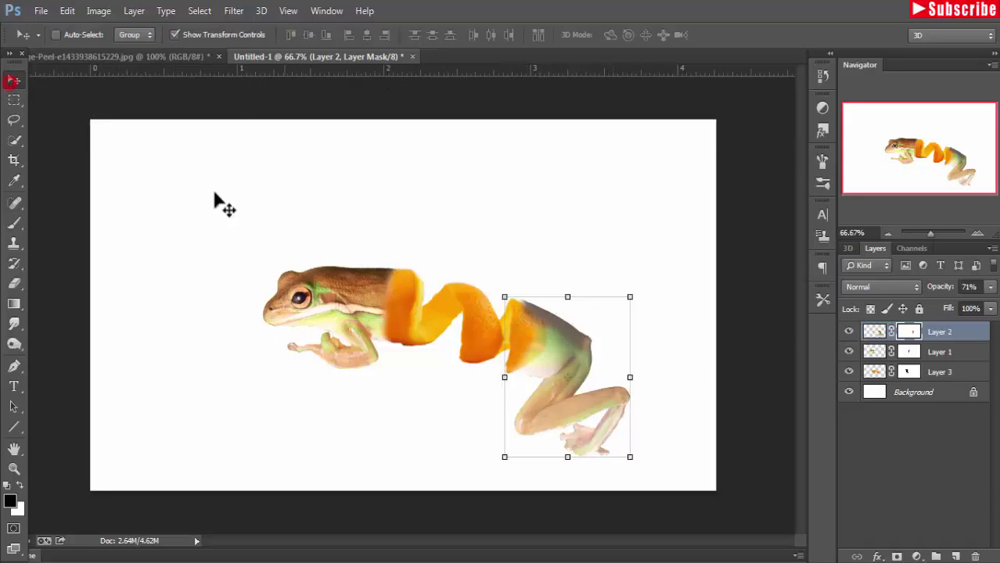
Step: Warp the rear-legs layer, bending its top edge and bowing its lower-left side toward the peel
click(67, 11)
click(326, 396)
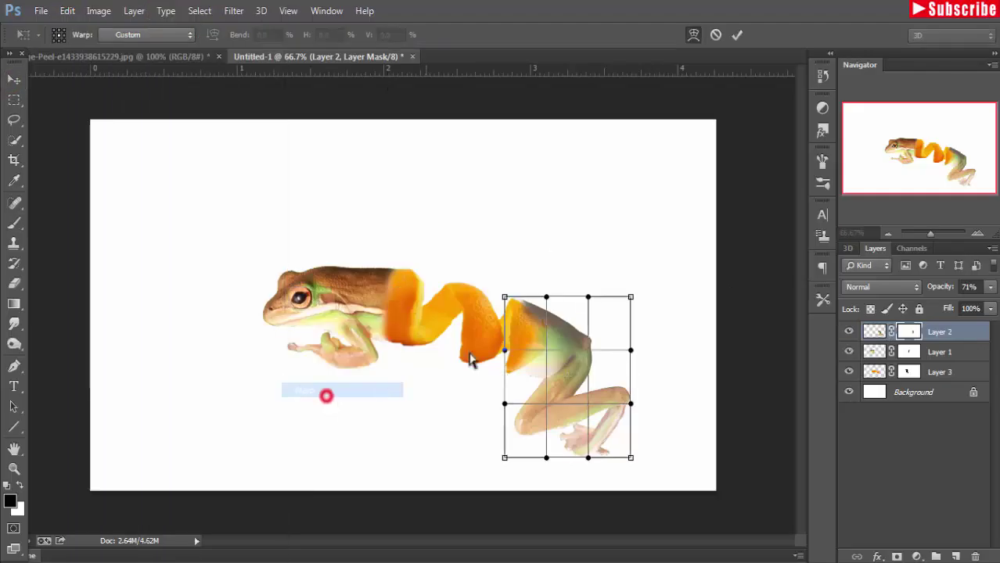
drag(546, 297, 544, 305)
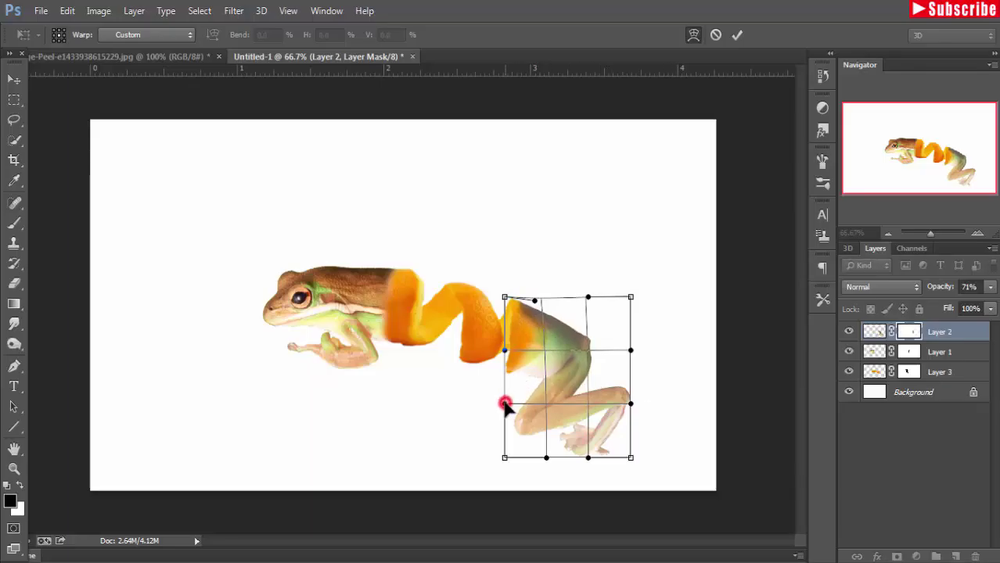
drag(505, 404, 479, 412)
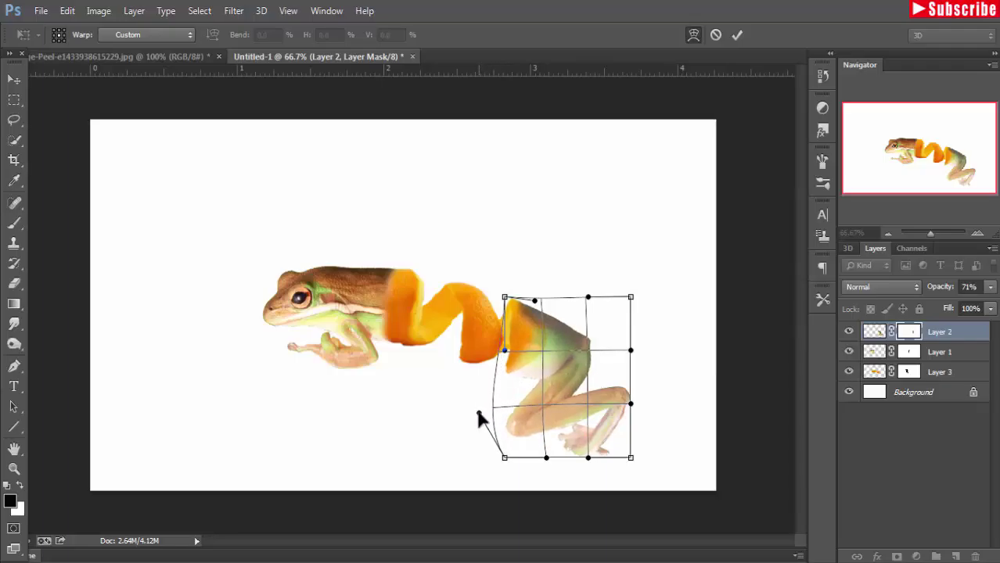
click(741, 36)
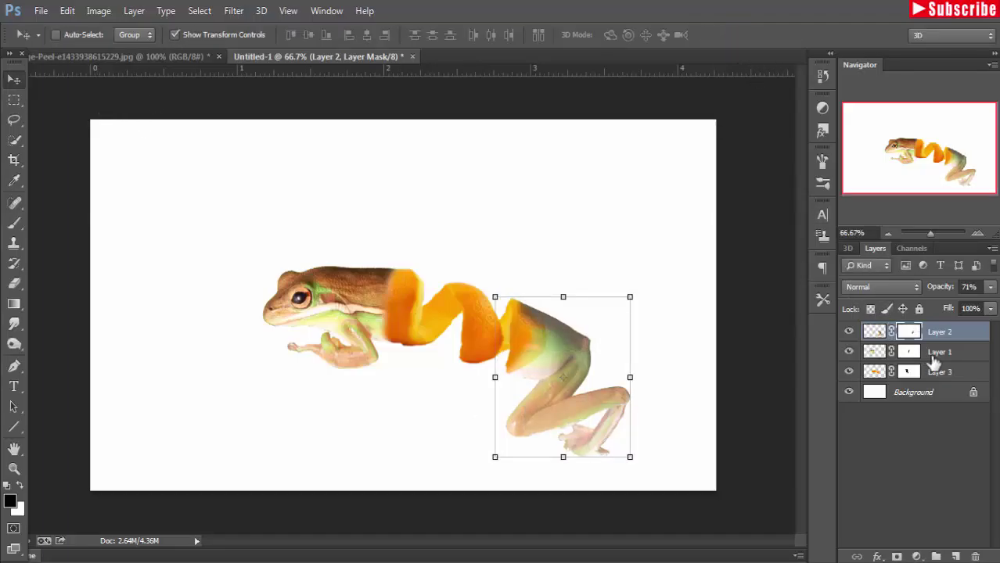
Step: Raise the rear-legs layer to 100% opacity and target its image rather than its mask
click(991, 287)
drag(974, 305, 994, 305)
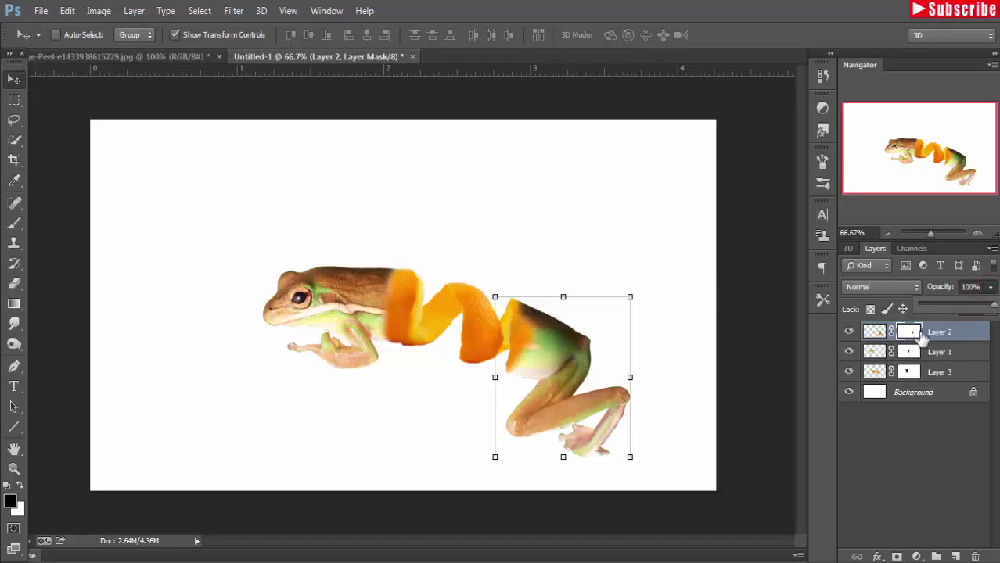
click(971, 334)
Step: On a new layer above the head, paint peel orange #ea9603 over the frog's head, back and front hand
click(936, 356)
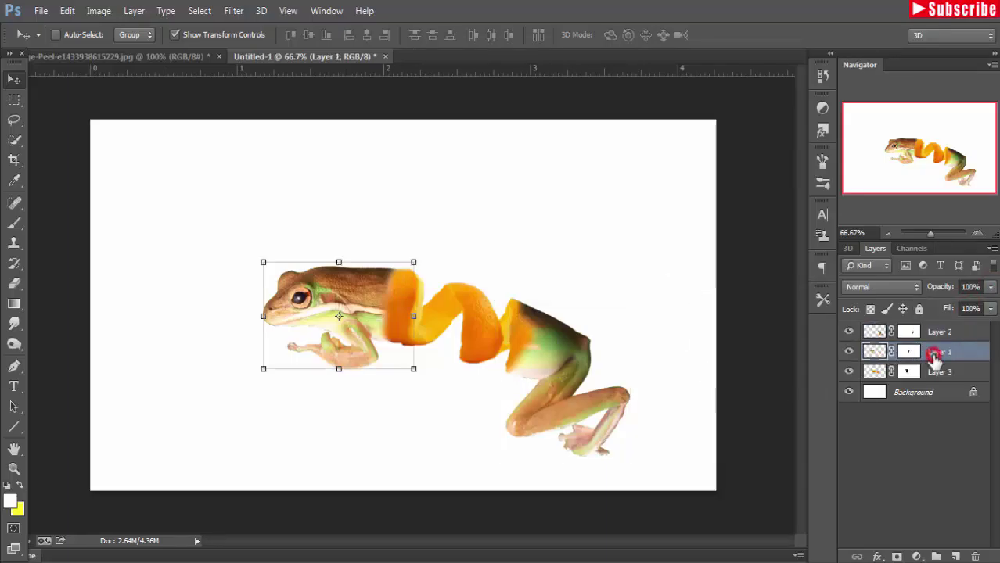
click(956, 557)
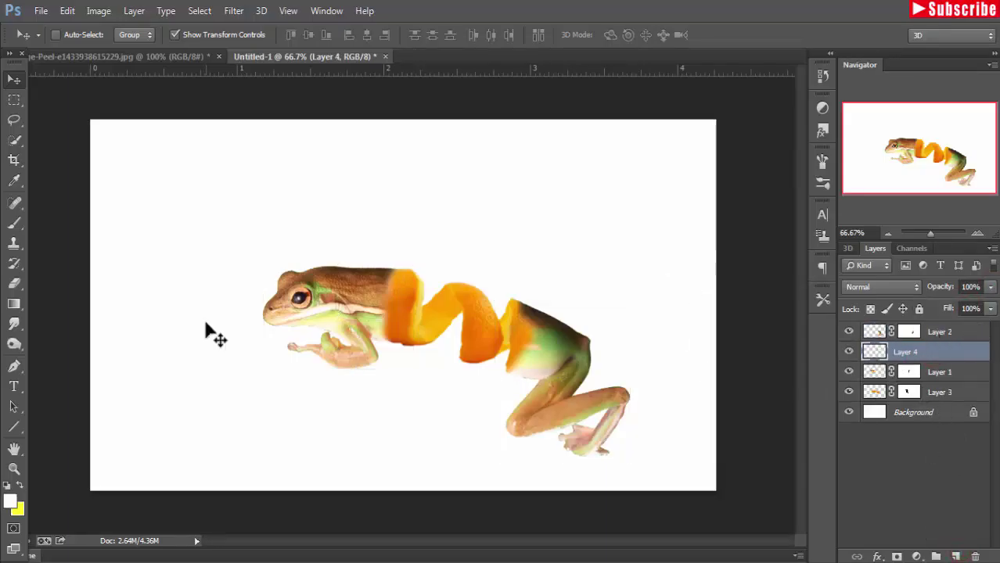
click(15, 224)
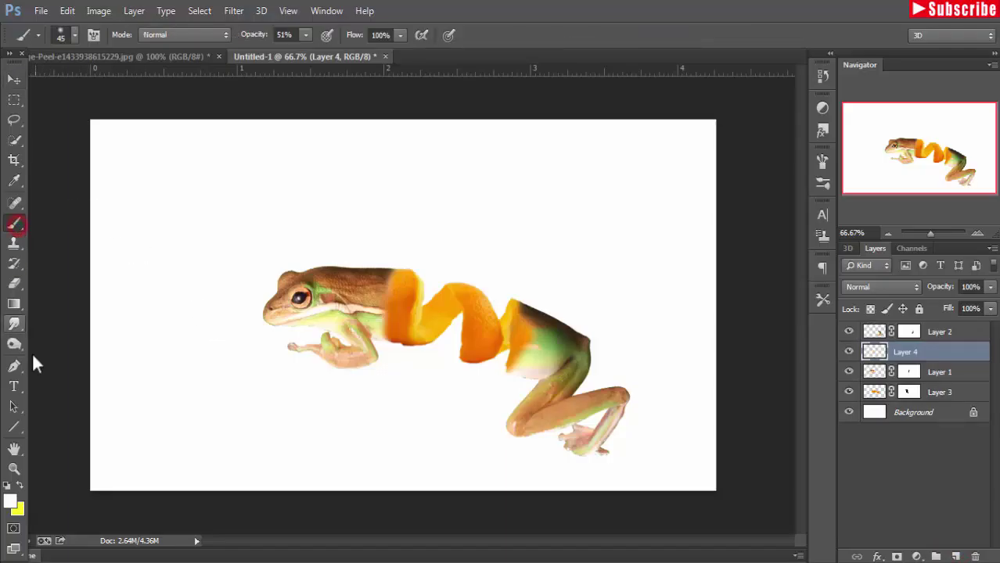
click(9, 502)
click(468, 295)
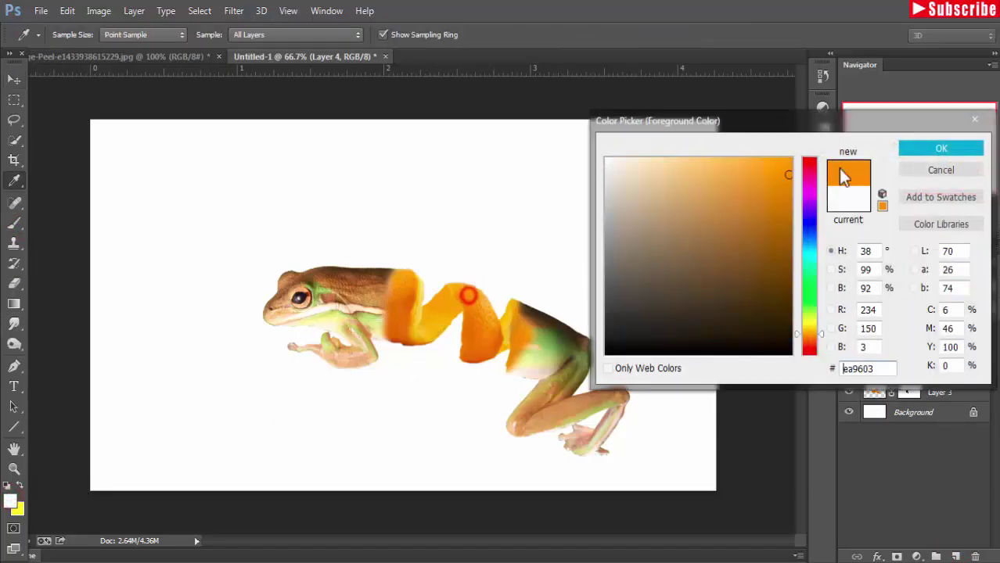
click(939, 148)
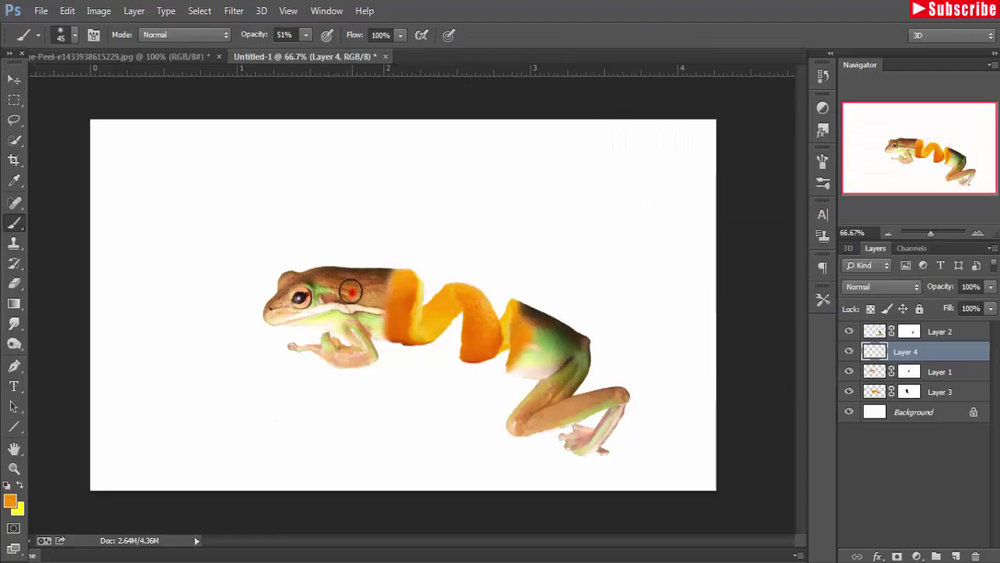
mouse_move(350, 292)
mouse_down()
mouse_move(349, 271)
mouse_move(384, 279)
mouse_move(274, 283)
mouse_move(342, 297)
mouse_move(382, 284)
mouse_move(317, 264)
mouse_move(266, 283)
mouse_move(355, 322)
mouse_move(282, 303)
mouse_up()
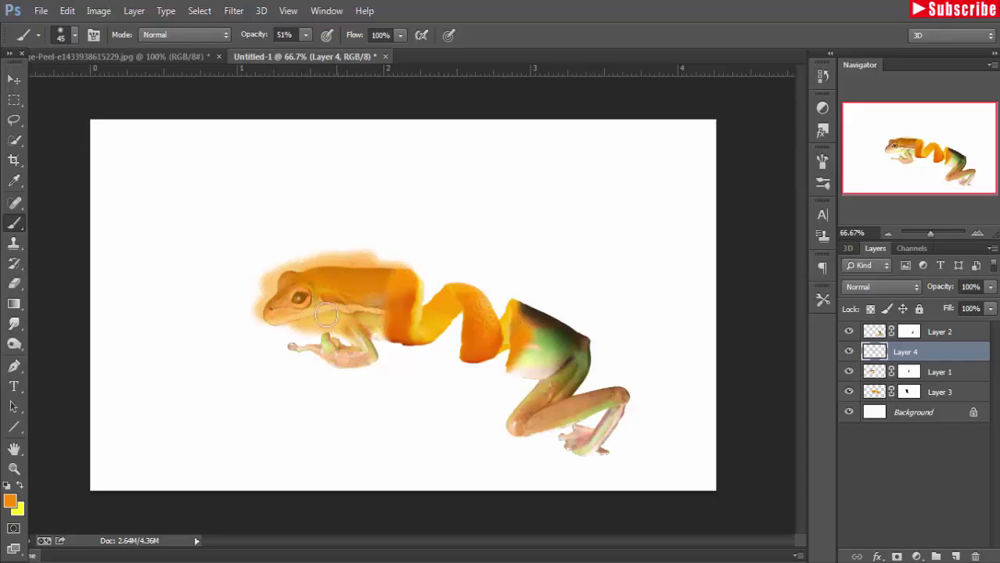
mouse_move(364, 348)
mouse_down()
mouse_move(320, 349)
mouse_move(342, 356)
mouse_up()
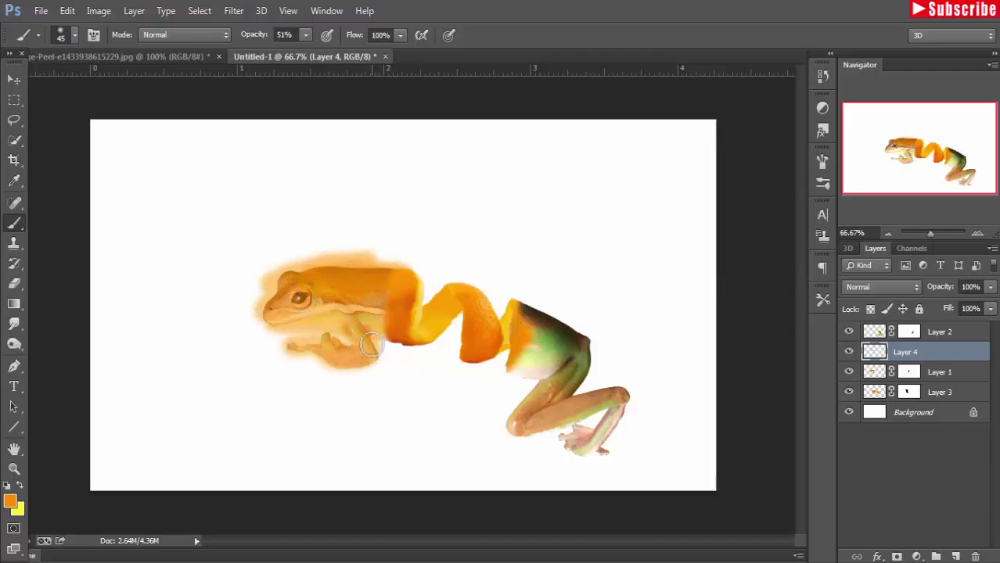
Step: Clip Layer 4 to the frog and paint its head and back orange, undoing a stray reddish stroke
right_click(958, 357)
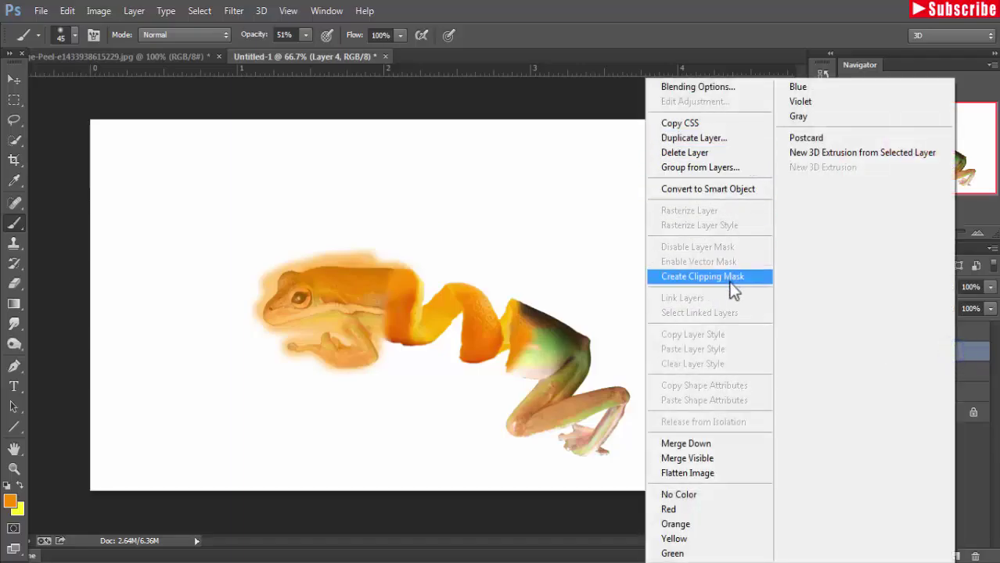
click(728, 277)
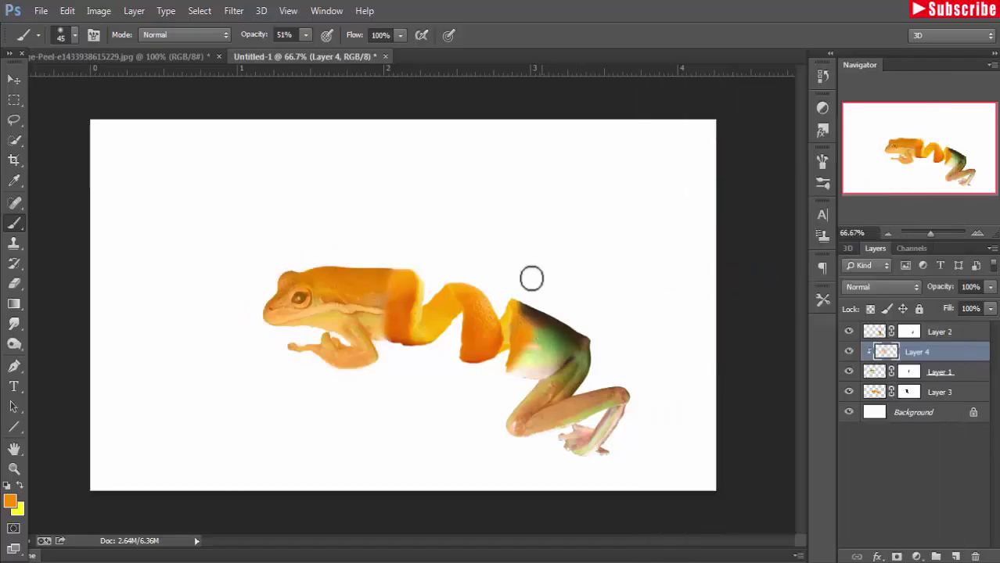
drag(389, 286, 362, 286)
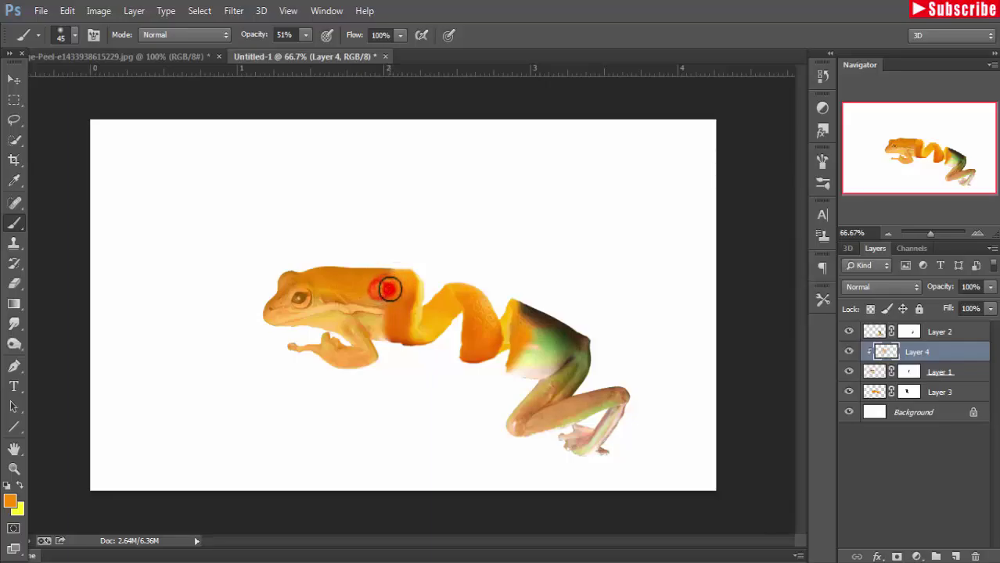
key(ctrl+z)
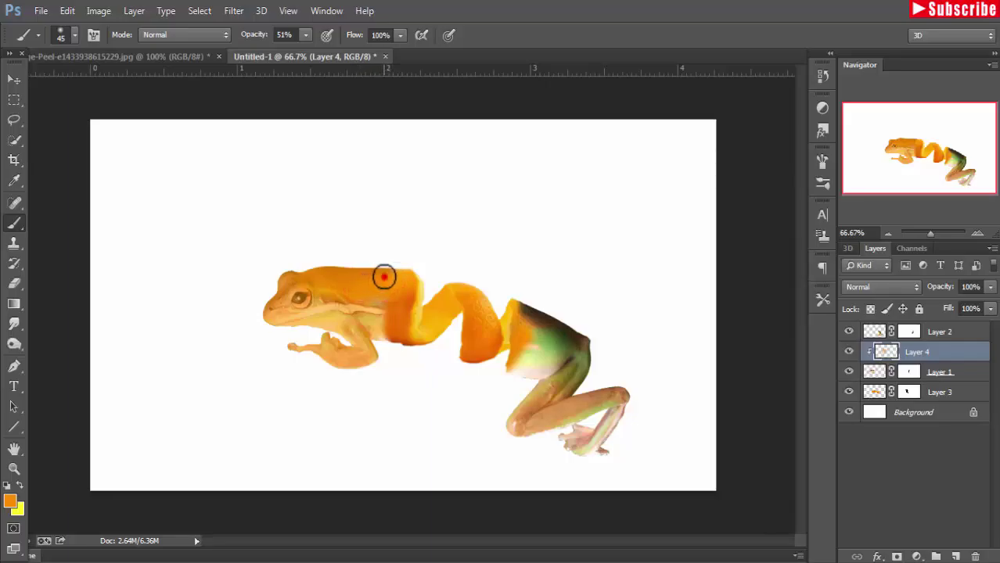
mouse_move(384, 277)
mouse_down()
mouse_move(273, 307)
mouse_move(354, 330)
mouse_move(332, 302)
mouse_move(381, 304)
mouse_move(369, 306)
mouse_move(371, 319)
mouse_move(384, 317)
mouse_move(364, 296)
mouse_move(319, 297)
mouse_move(387, 335)
mouse_move(360, 335)
mouse_move(368, 346)
mouse_move(338, 357)
mouse_move(326, 344)
mouse_move(288, 350)
mouse_up()
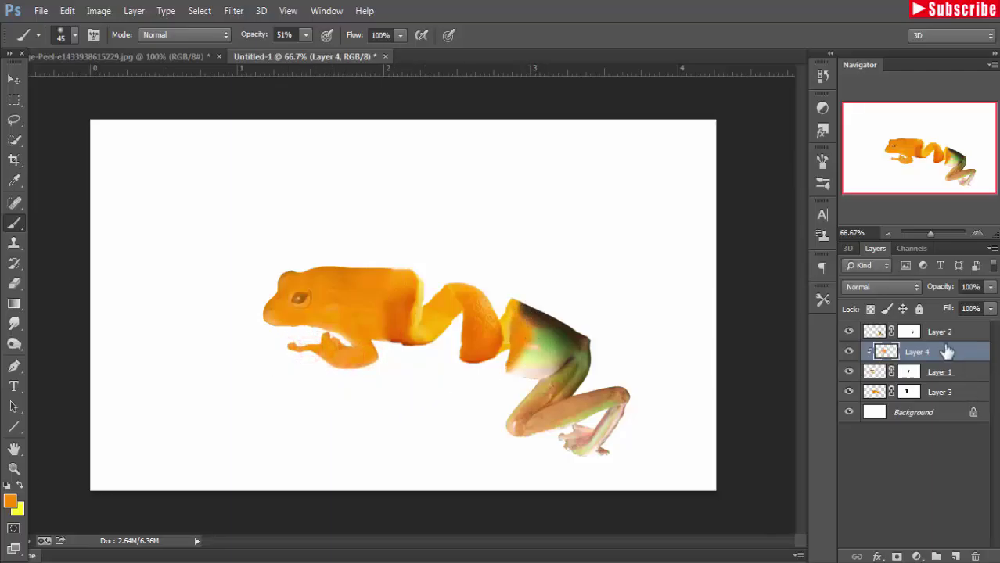
click(939, 333)
Step: Add Layer 5 clipped to Layer 2 and paint the frog's neck and lower leg orange
click(956, 557)
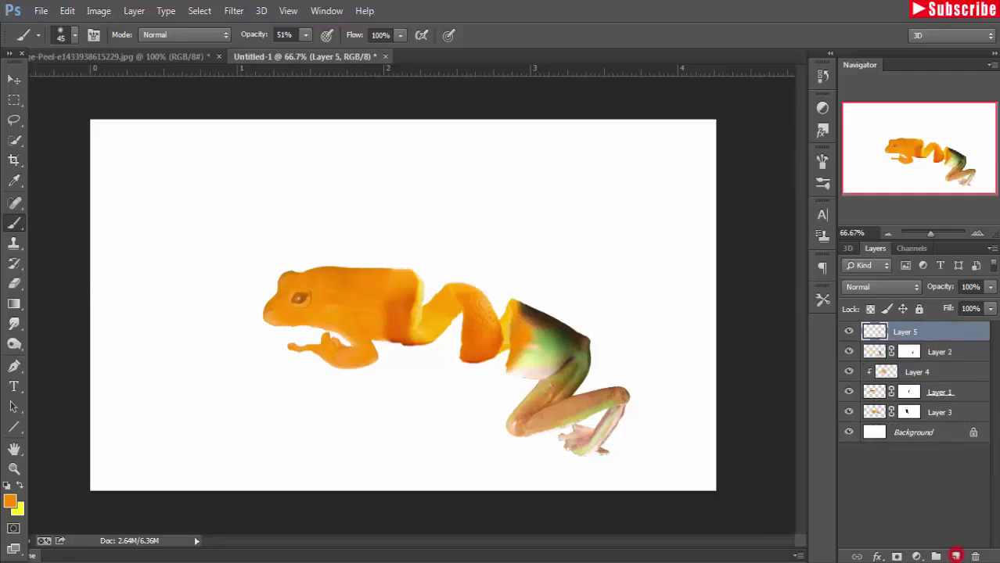
mouse_move(522, 311)
mouse_down()
mouse_move(518, 358)
mouse_move(558, 369)
mouse_move(536, 324)
mouse_move(590, 340)
mouse_move(573, 346)
mouse_move(570, 374)
mouse_up()
click(532, 310)
right_click(943, 328)
click(725, 275)
mouse_move(540, 407)
mouse_down()
mouse_move(518, 426)
mouse_move(554, 416)
mouse_move(612, 422)
mouse_move(566, 444)
mouse_move(520, 313)
mouse_move(549, 326)
mouse_up()
Step: Set both Layer 5 and Layer 4 to Overlay blending
click(916, 289)
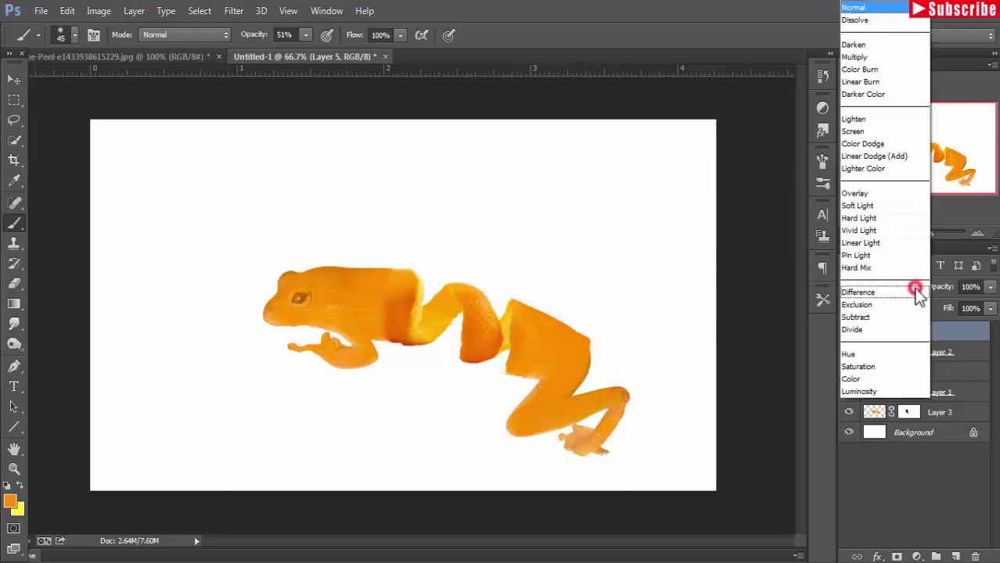
click(882, 194)
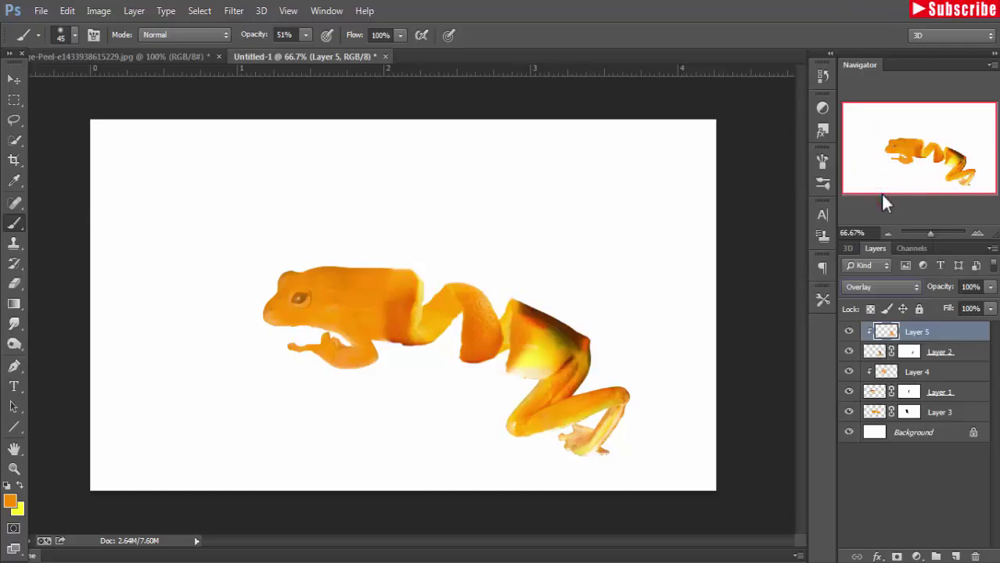
click(916, 288)
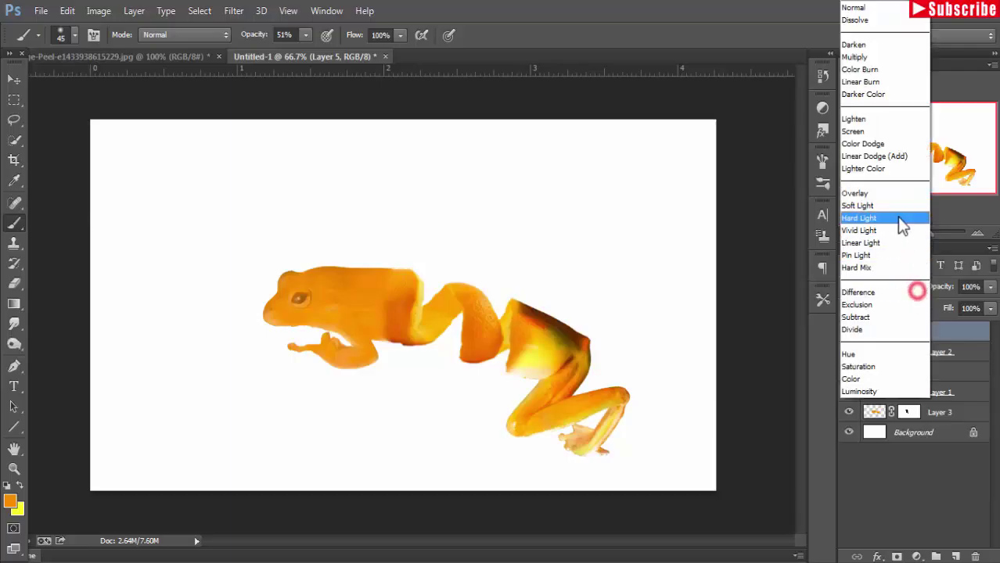
click(914, 374)
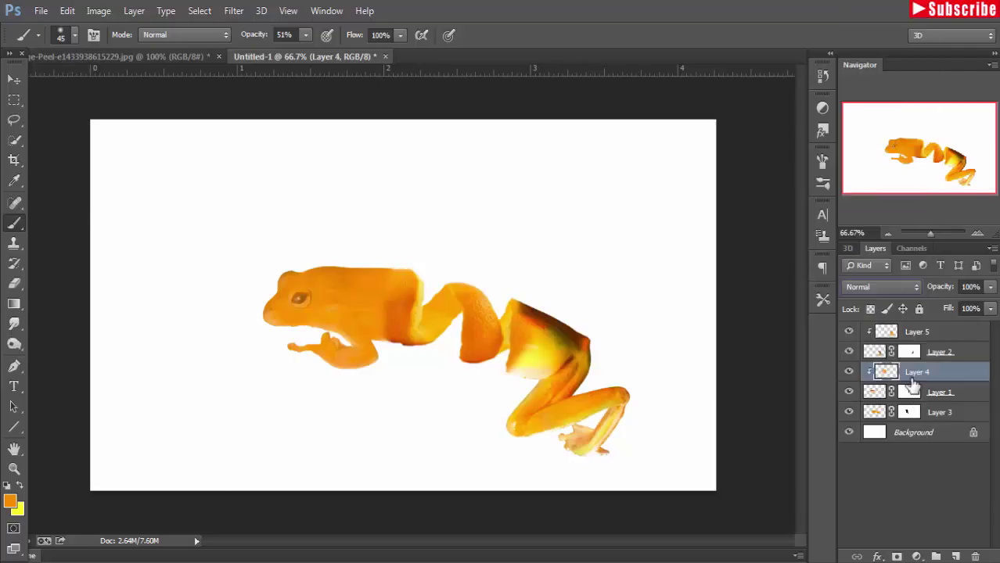
click(900, 290)
click(894, 202)
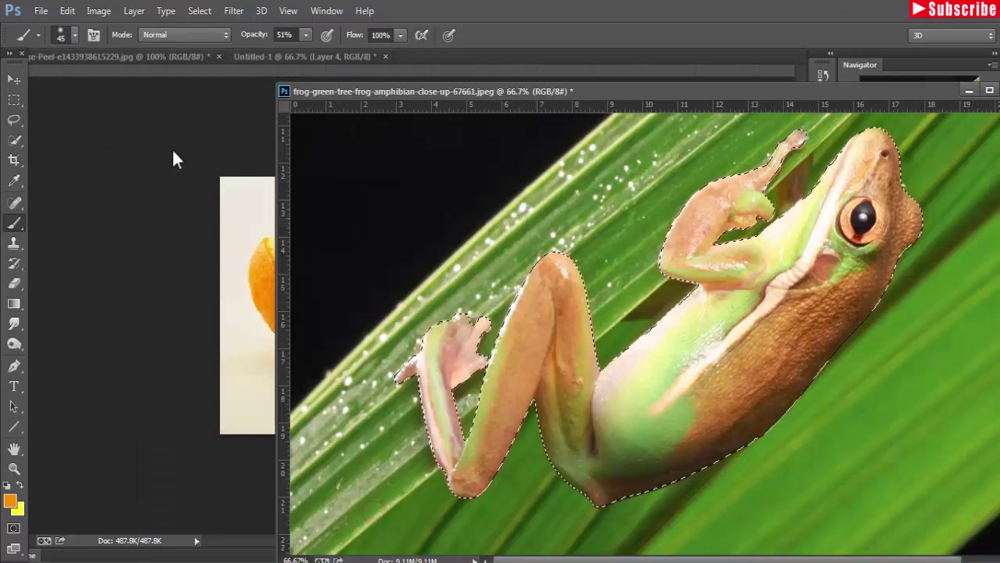
Step: Deselect, then lasso the green tree frog's brown-and-green belly and flank in the leaf photo
click(15, 120)
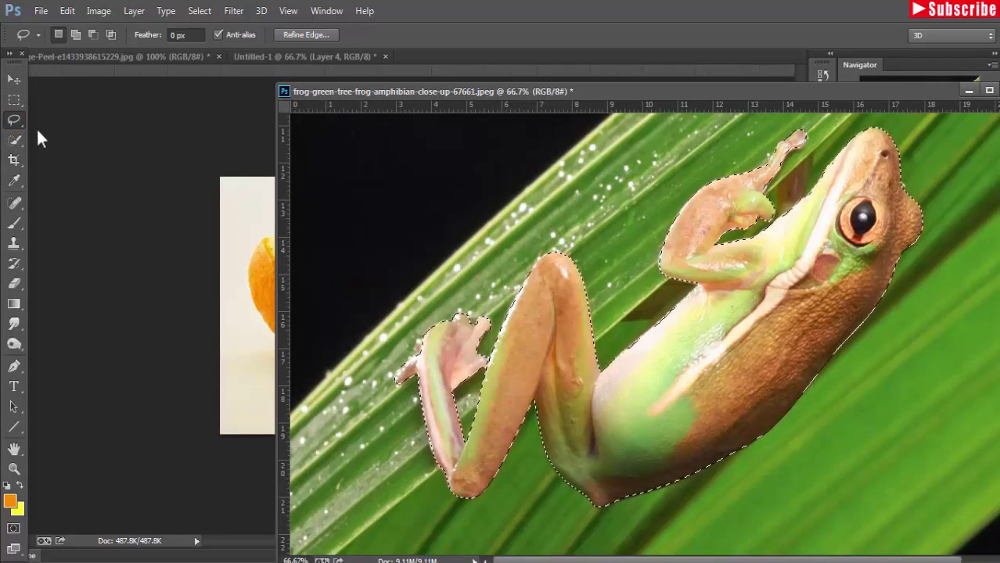
click(205, 14)
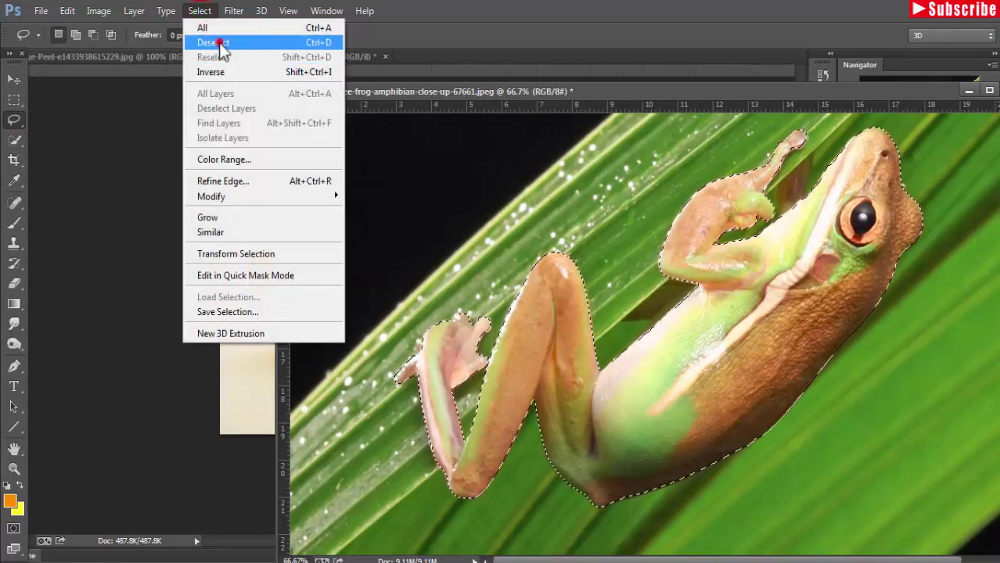
click(218, 42)
click(282, 58)
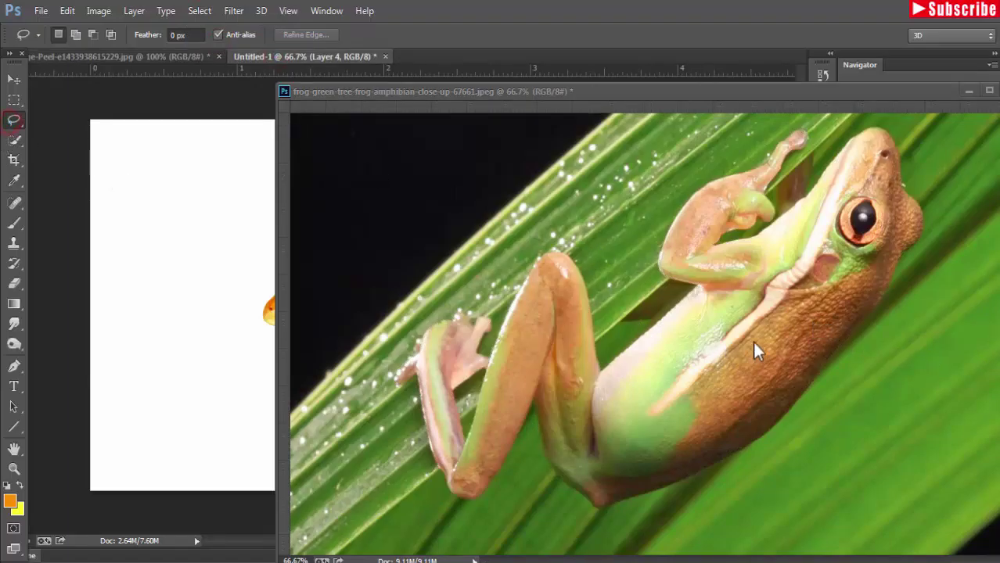
click(793, 346)
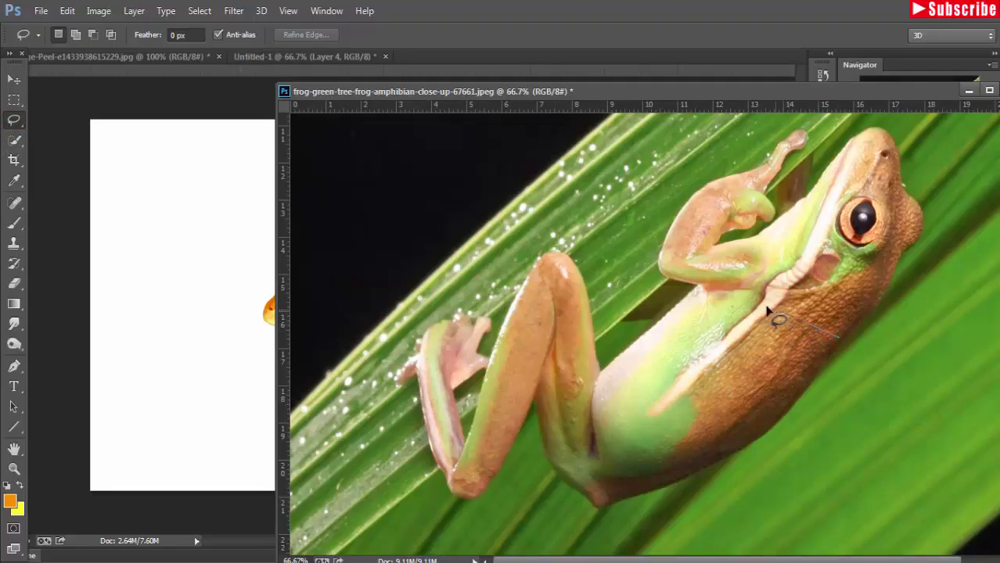
mouse_move(768, 310)
mouse_down()
mouse_move(702, 300)
mouse_move(614, 400)
mouse_up()
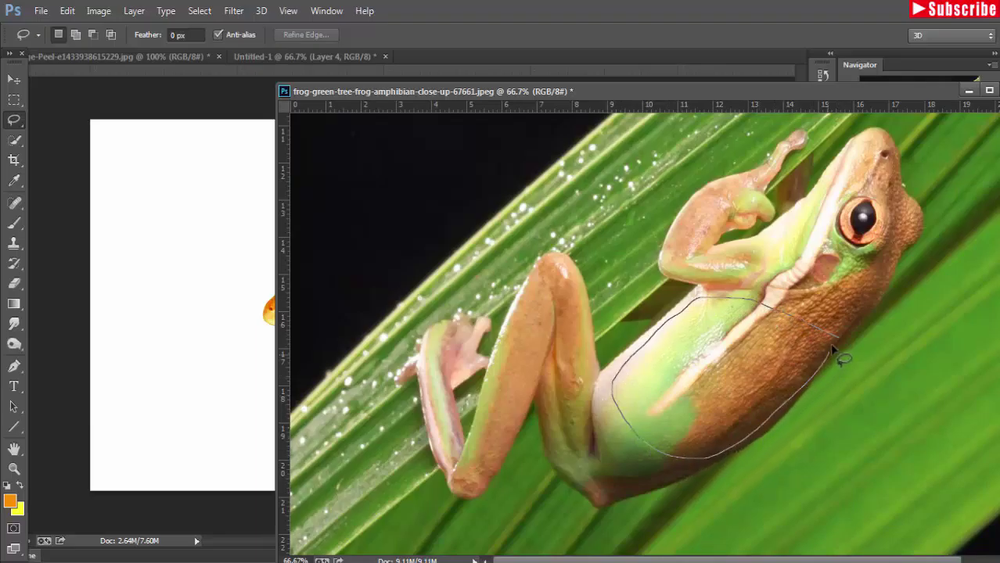
drag(836, 338, 835, 341)
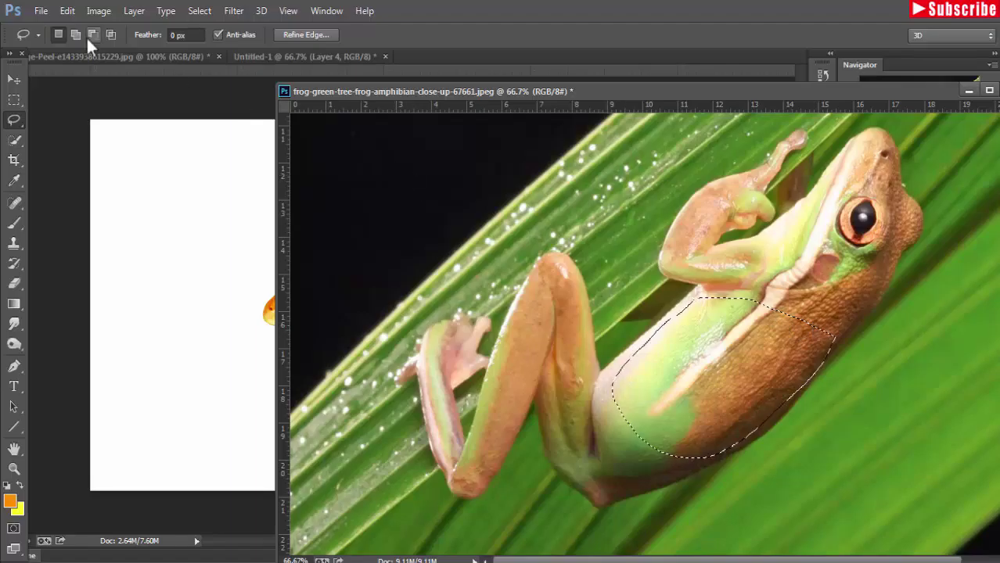
click(14, 79)
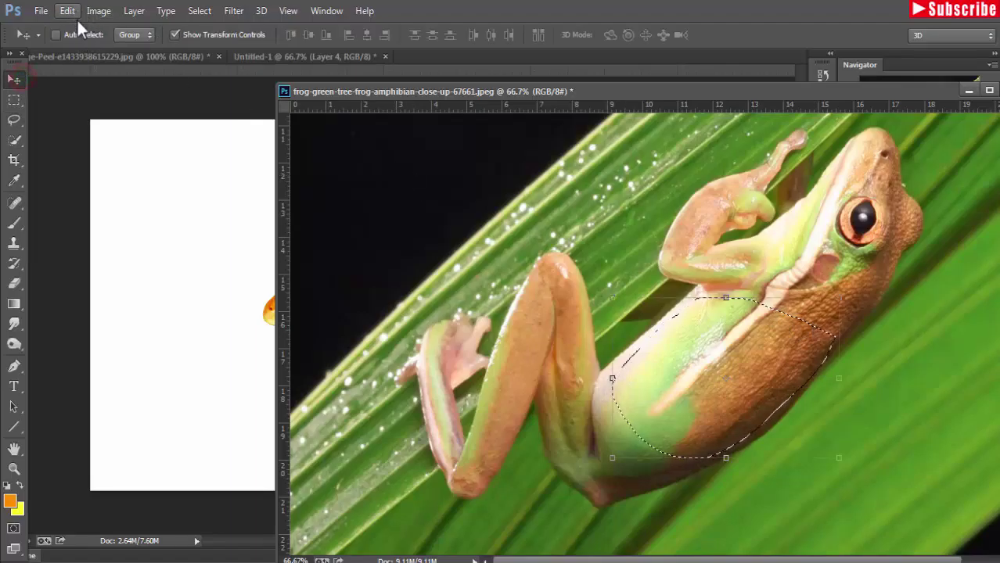
Step: Drag the belly into Untitled-1 and rotate it onto the orange frog's body
drag(791, 331, 222, 371)
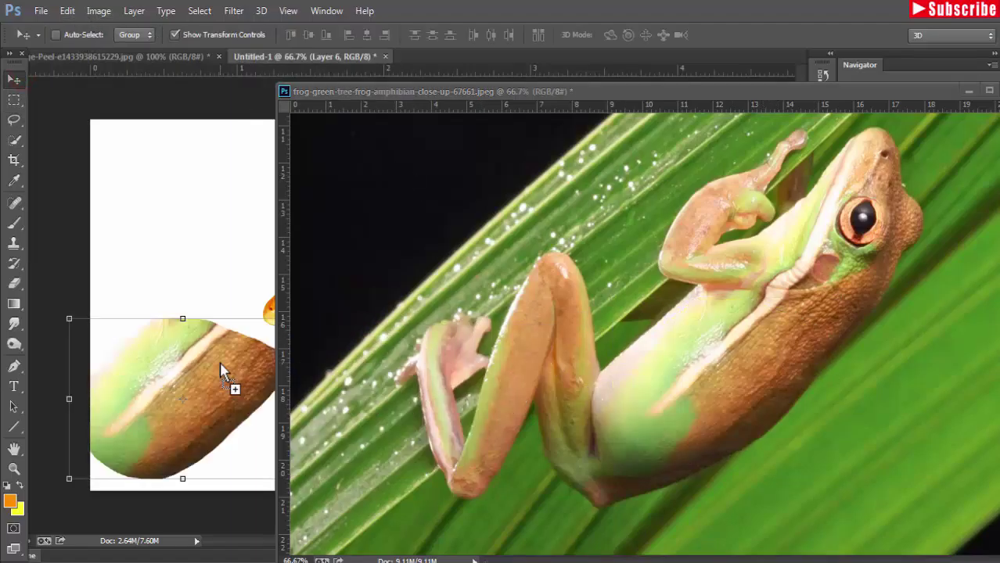
click(971, 91)
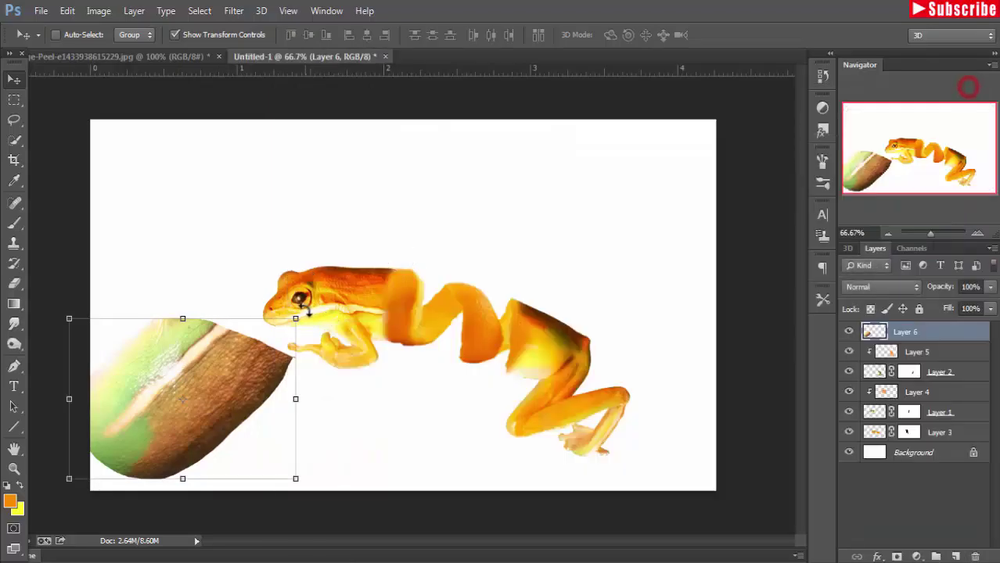
drag(223, 308, 14, 238)
drag(183, 403, 447, 362)
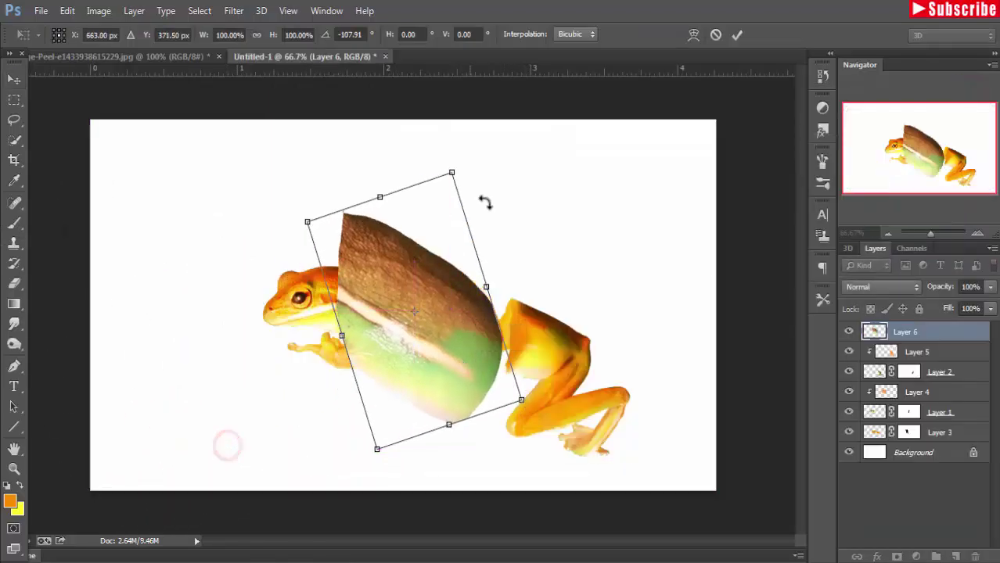
drag(460, 162, 366, 138)
Step: Lower the belly layer to 47% opacity and shrink it to about half size
click(990, 287)
drag(990, 303, 953, 307)
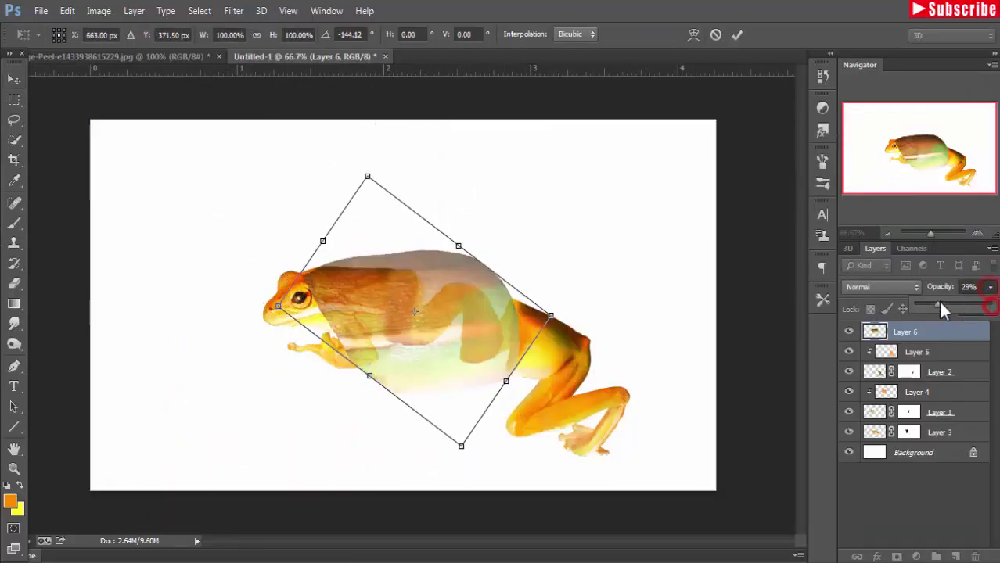
drag(367, 177, 380, 345)
Step: Rotate Layer 6 to about -121° over the midsection, then warp its edge to follow the body
drag(532, 364, 501, 391)
drag(459, 388, 439, 321)
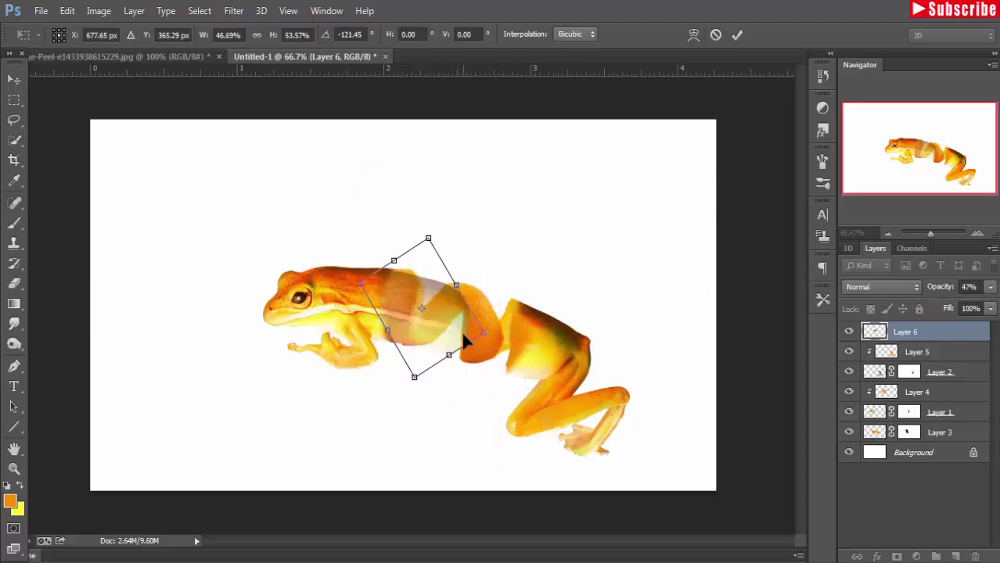
click(68, 11)
mouse_move(116, 296)
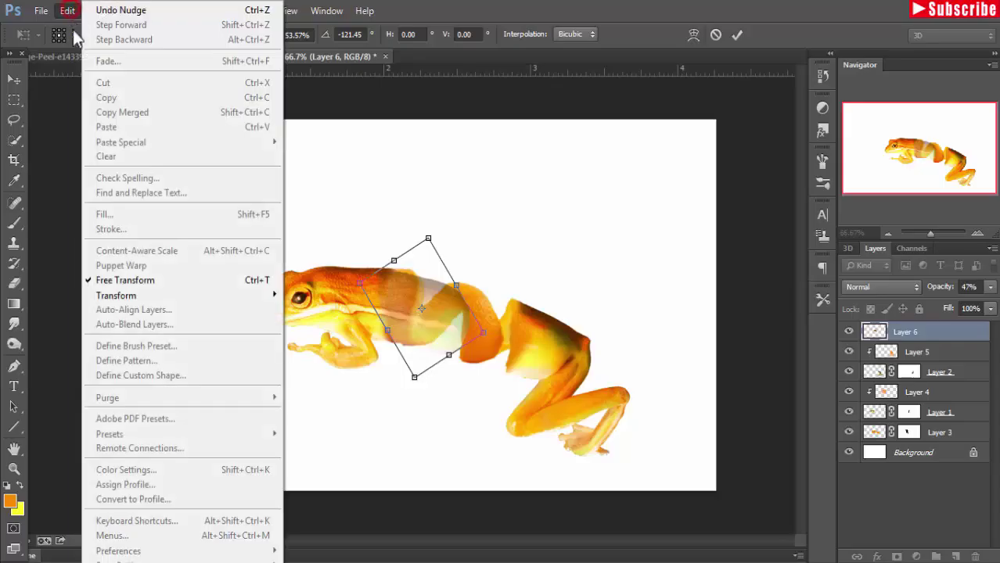
click(307, 390)
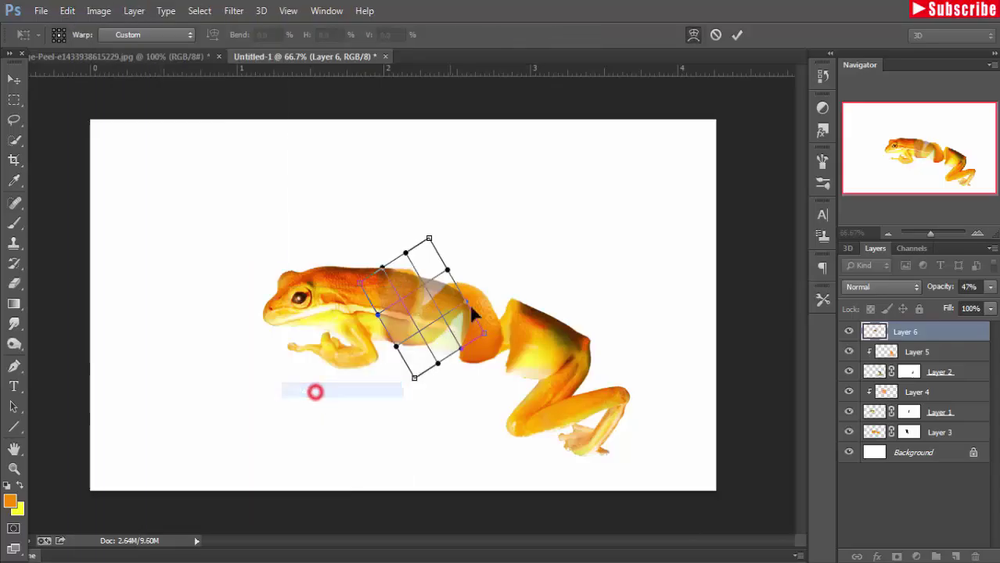
click(427, 282)
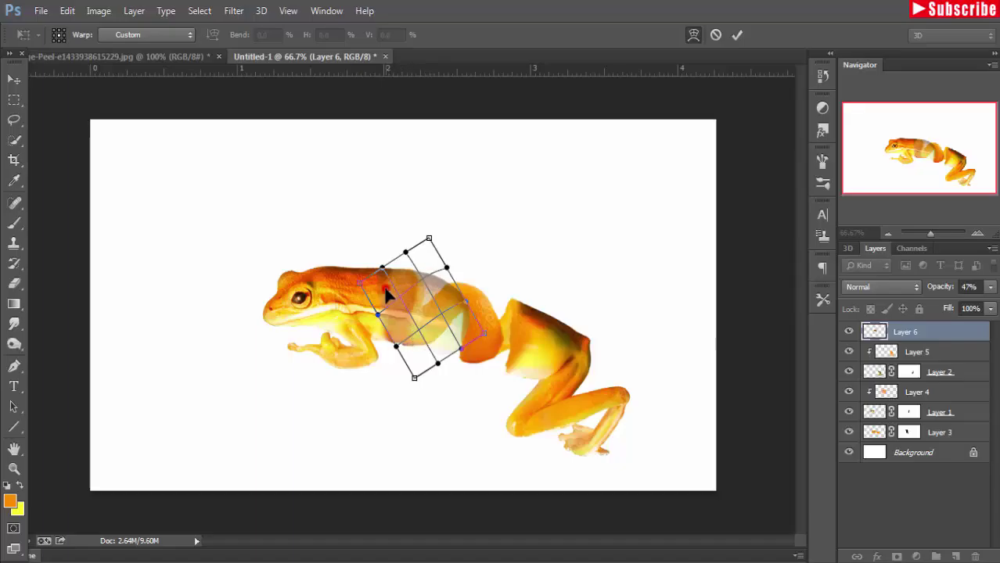
mouse_move(392, 323)
mouse_down()
mouse_move(382, 319)
mouse_move(391, 350)
mouse_move(410, 322)
mouse_up()
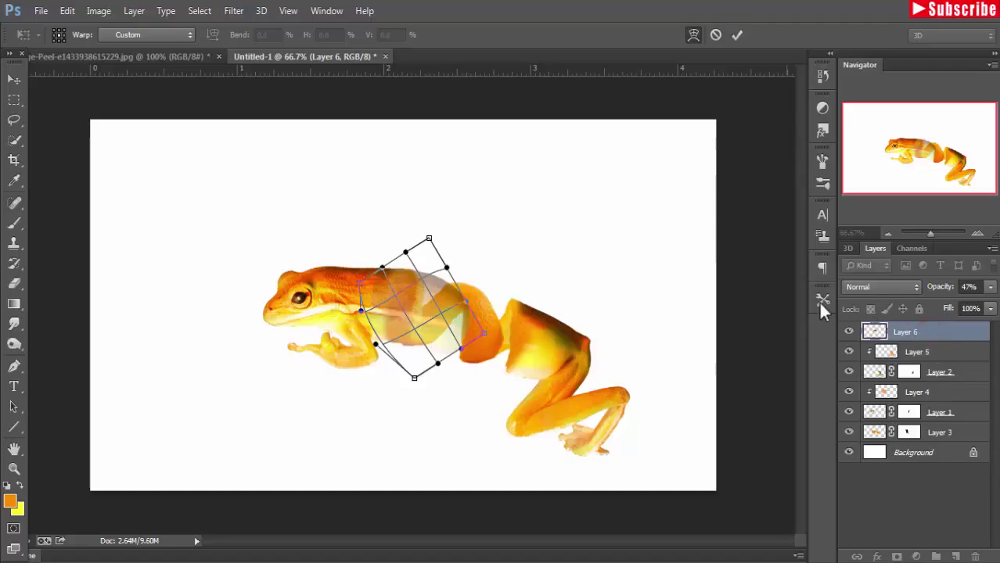
click(737, 35)
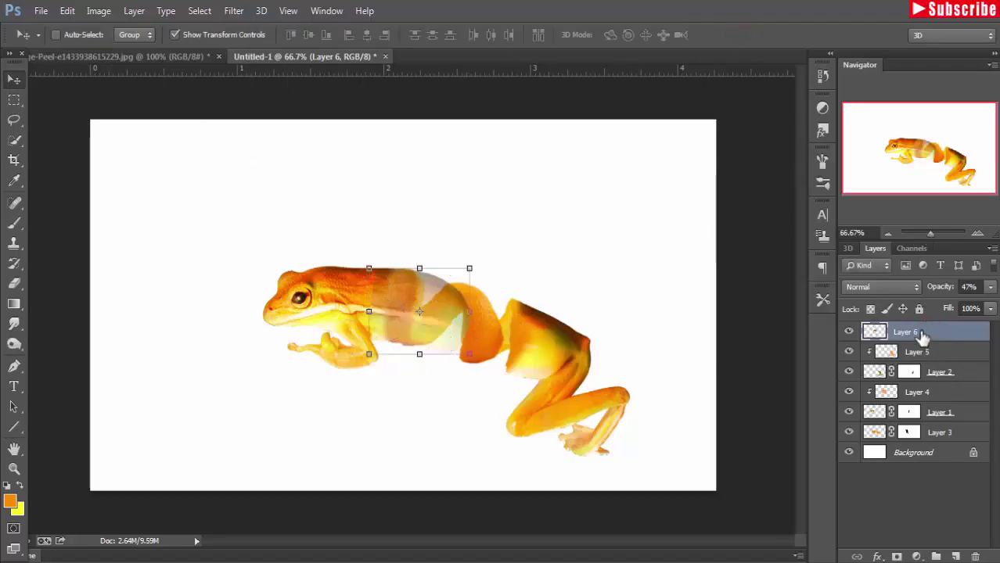
Step: Move Layer 6 above Layer 3, clip it to Layer 3, and add a white layer mask
drag(923, 335, 924, 419)
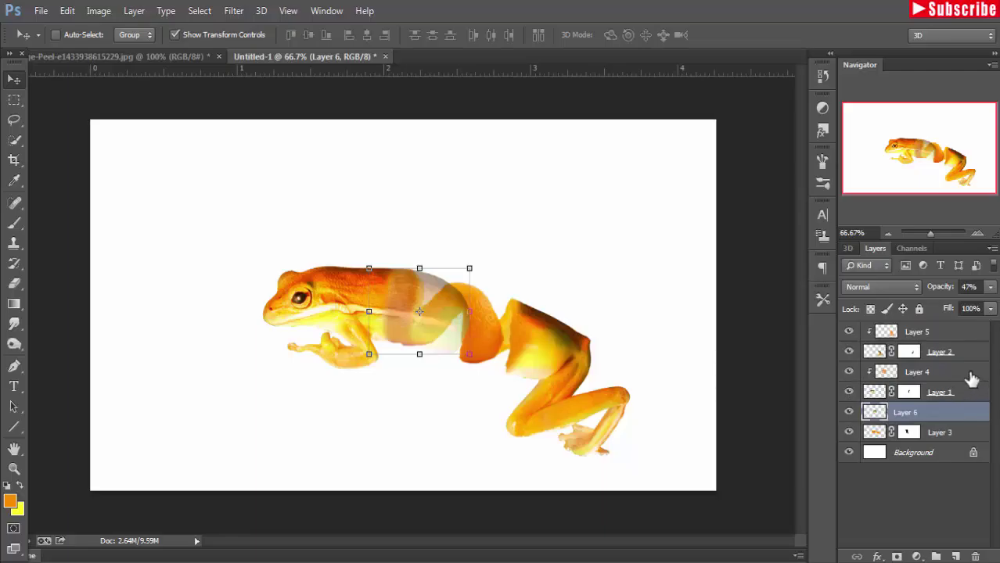
right_click(942, 418)
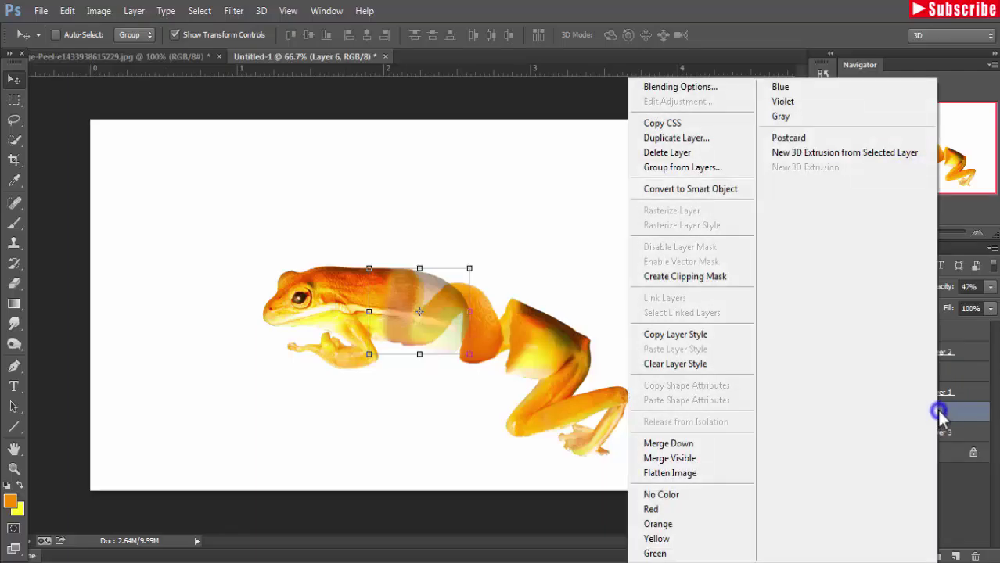
click(701, 277)
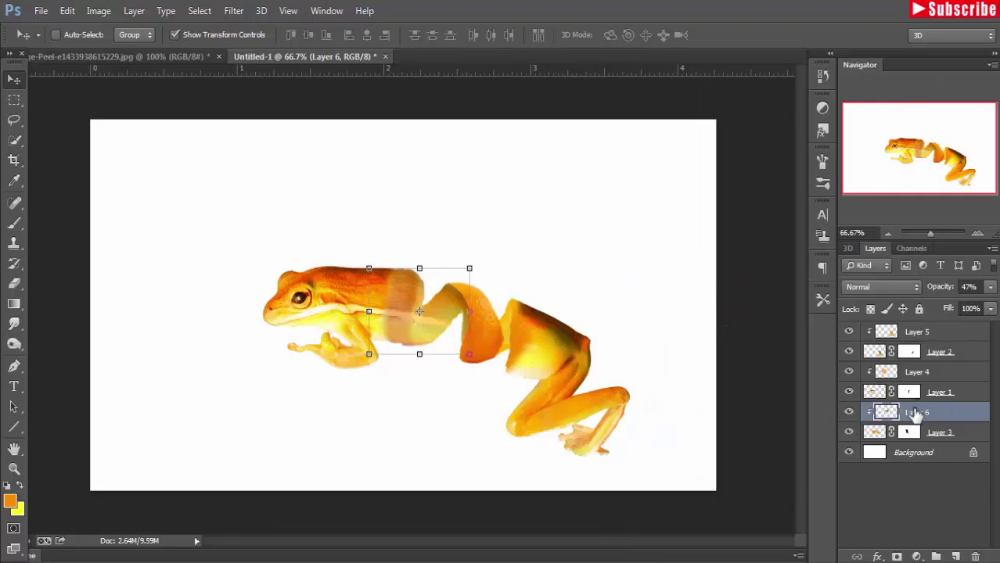
click(897, 556)
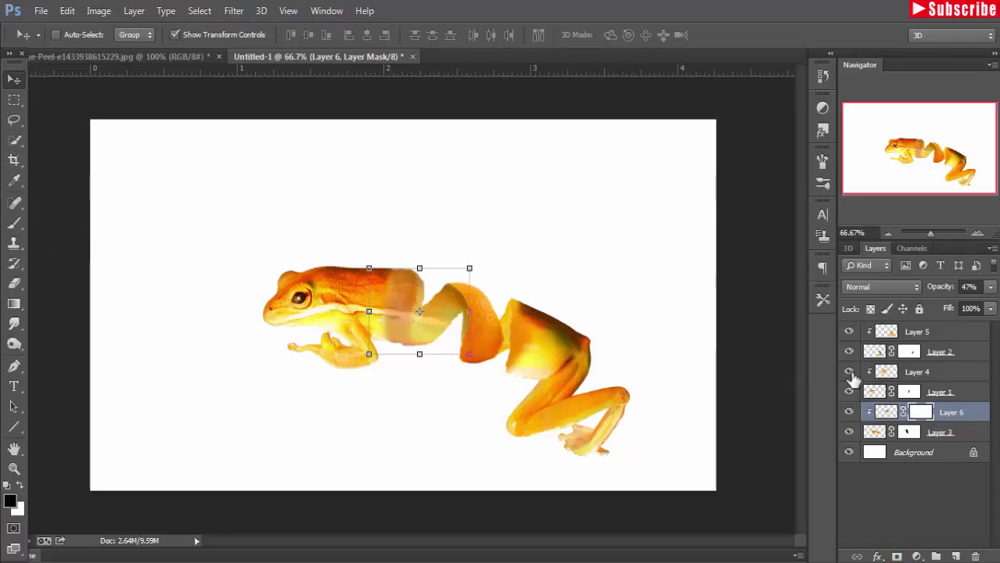
Step: Duplicate Layer 6, move the copy to the upper right, and release its clipping mask
right_click(955, 420)
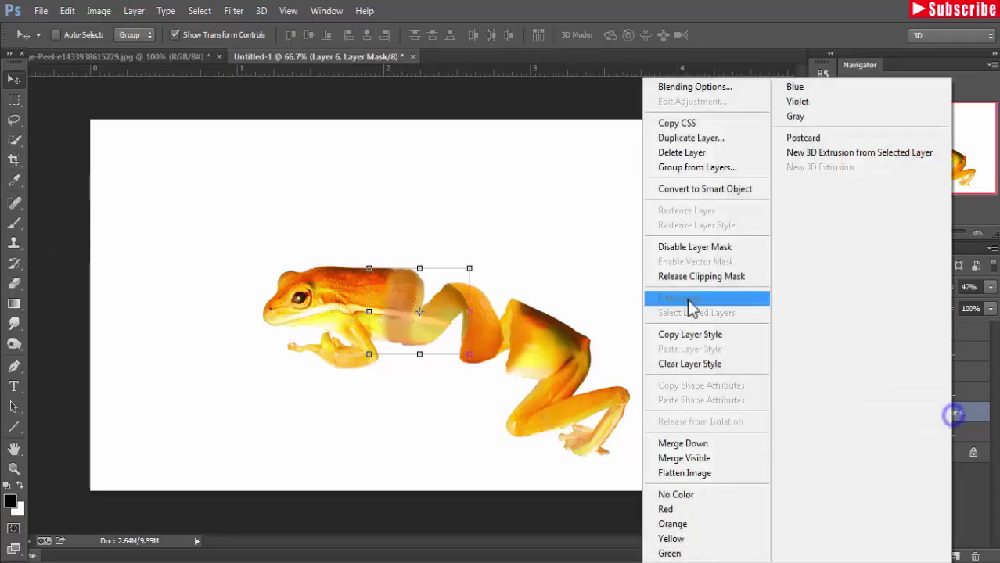
click(712, 140)
click(950, 118)
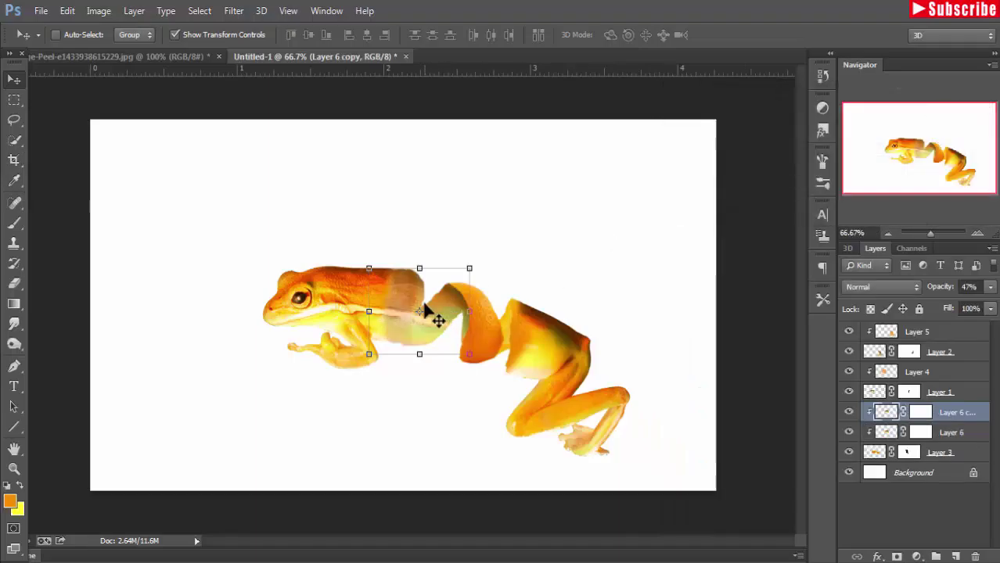
drag(423, 309, 595, 242)
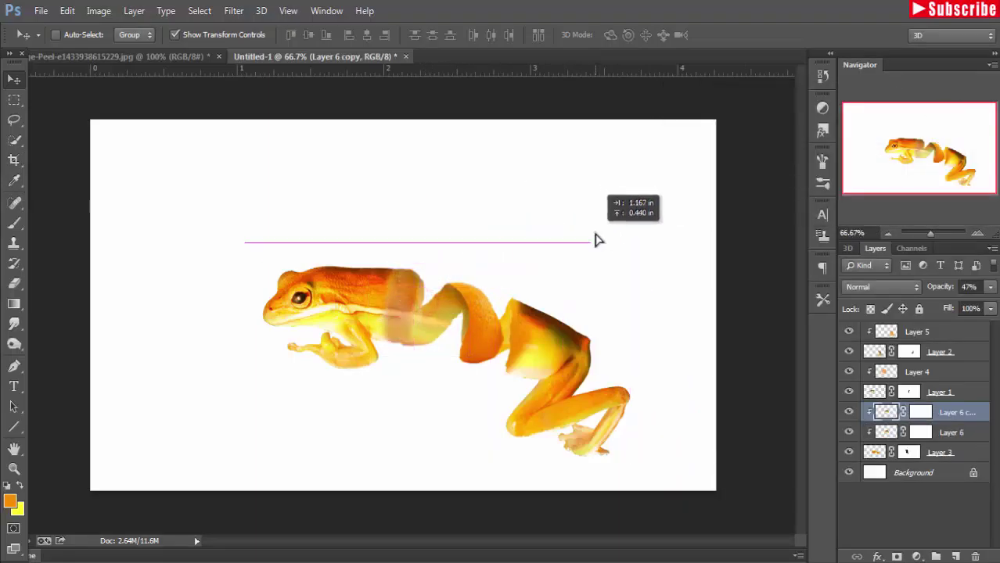
right_click(968, 421)
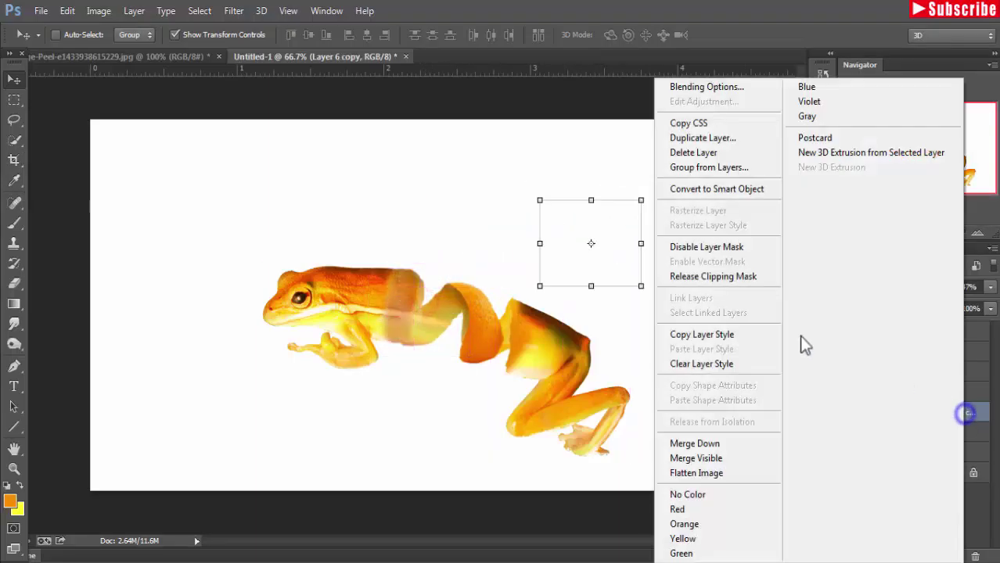
click(743, 273)
drag(624, 260, 624, 235)
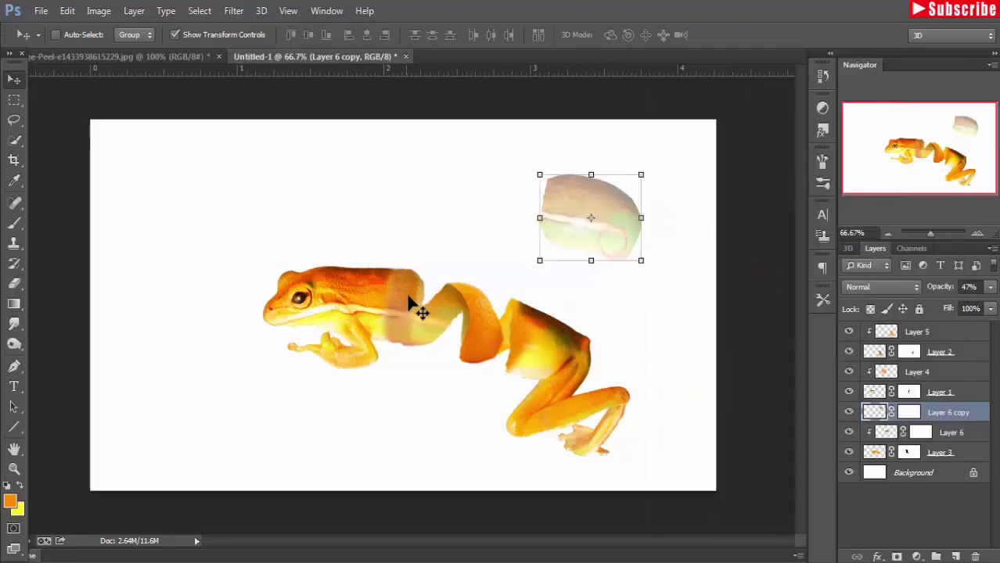
click(894, 436)
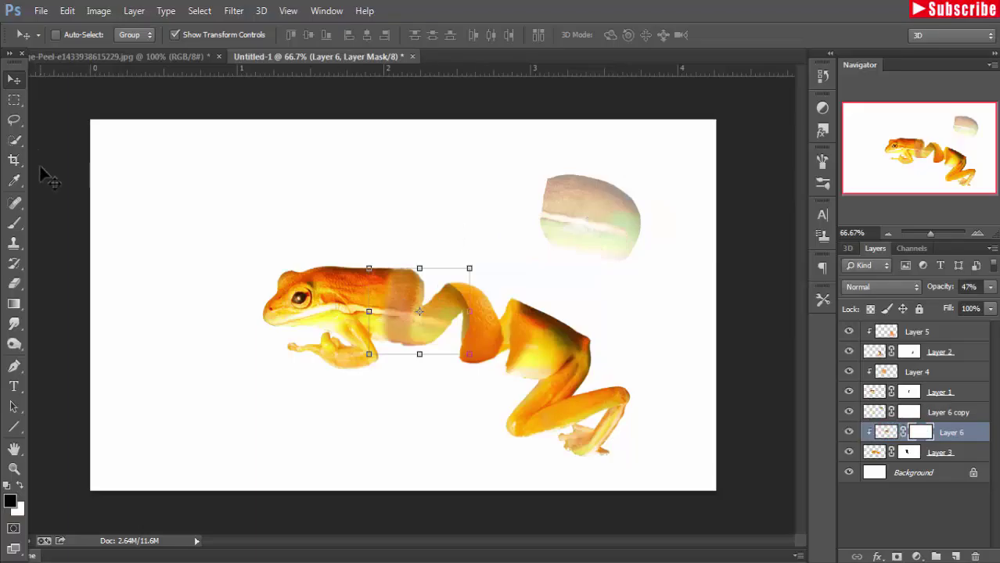
Step: Paint Layer 6's mask at 100% brush opacity to fade the peel across the frog's middle
click(14, 223)
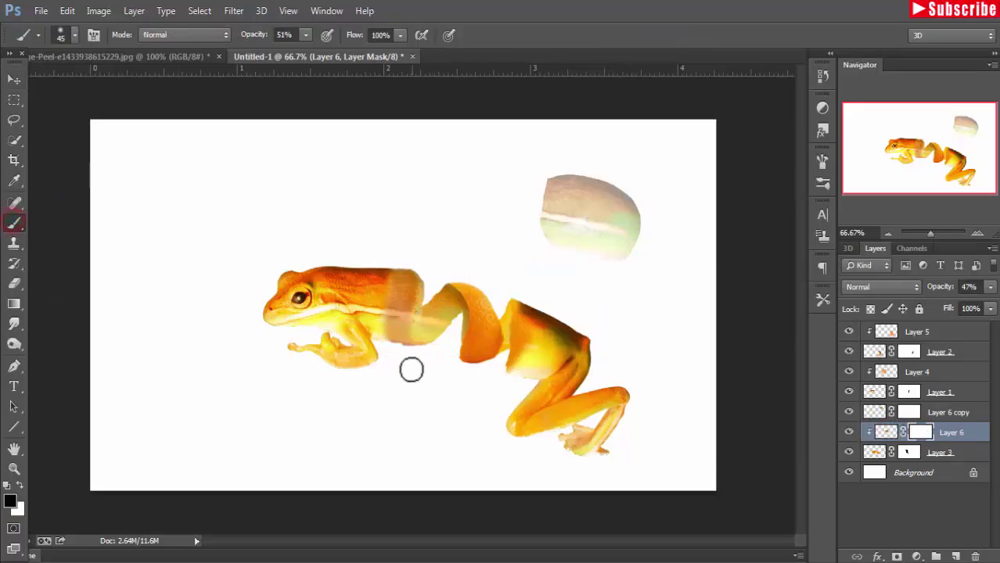
click(439, 342)
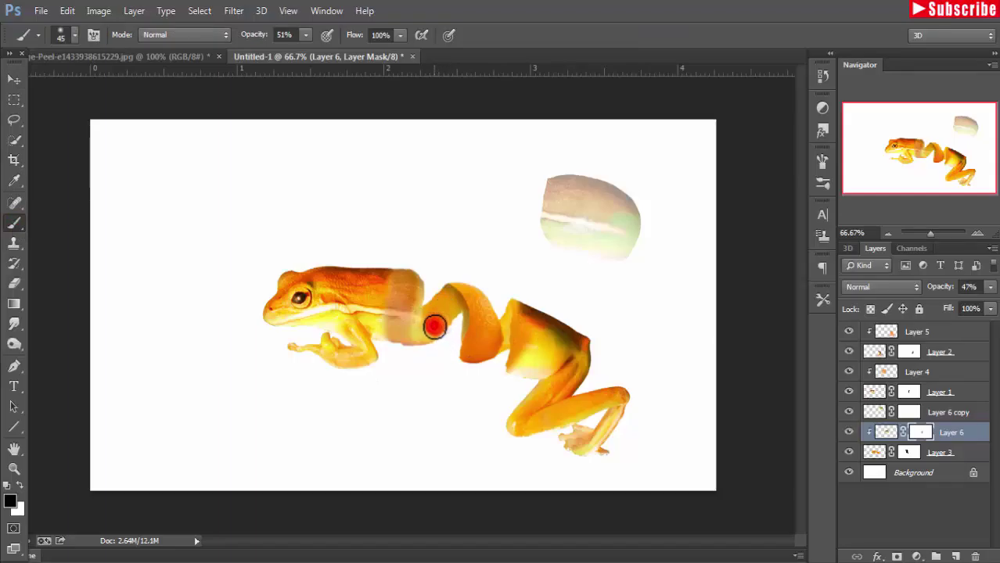
click(305, 35)
drag(305, 35, 345, 52)
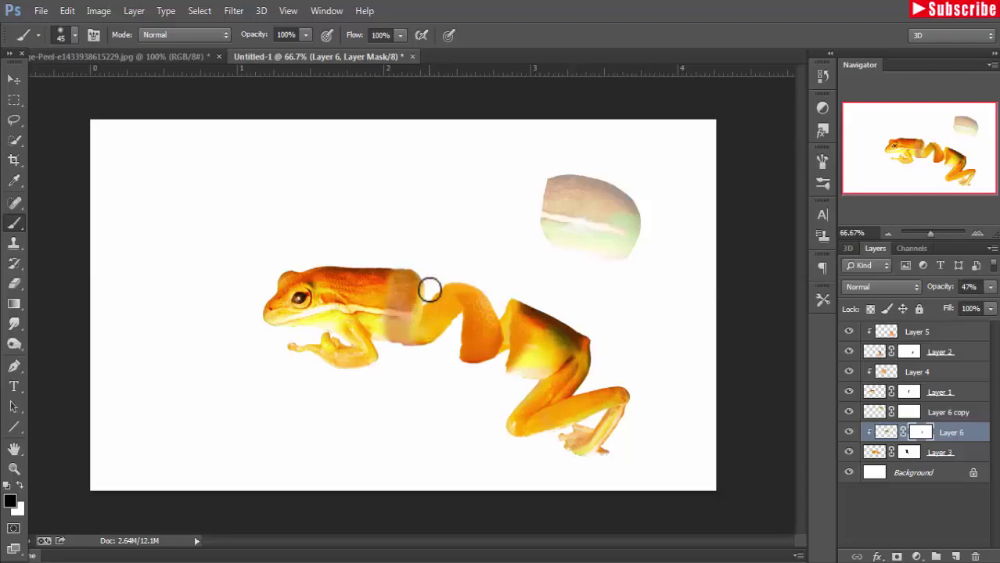
mouse_move(444, 316)
mouse_down()
mouse_move(467, 328)
mouse_move(472, 307)
mouse_up()
Step: Set Layer 6 to Overlay blending at 100% layer opacity
click(917, 288)
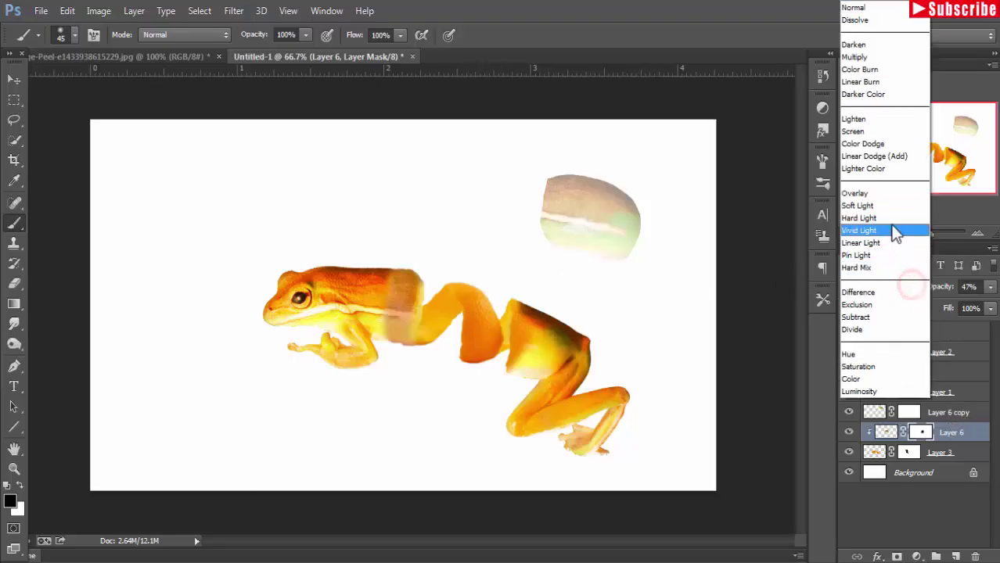
click(892, 189)
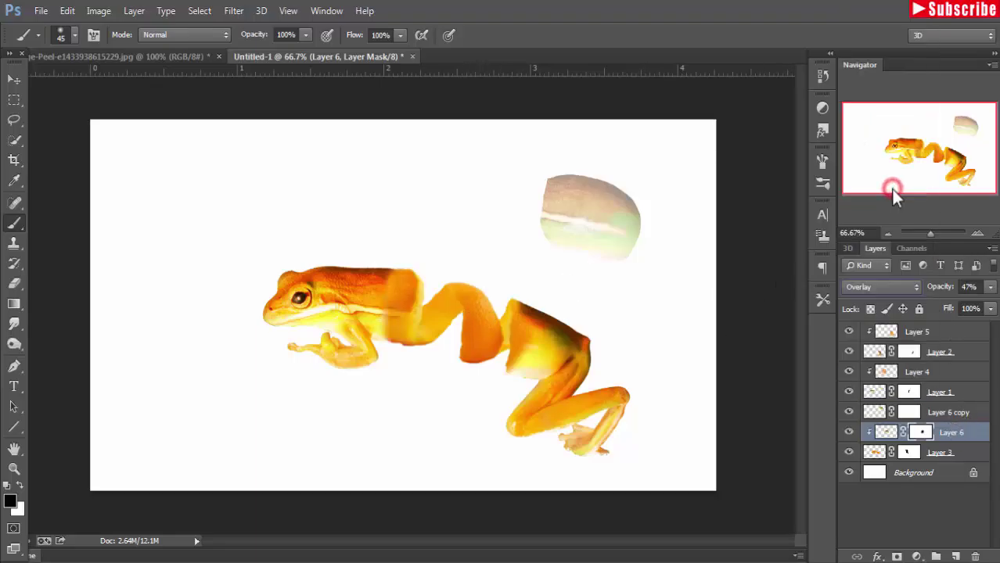
click(989, 287)
drag(971, 306, 975, 309)
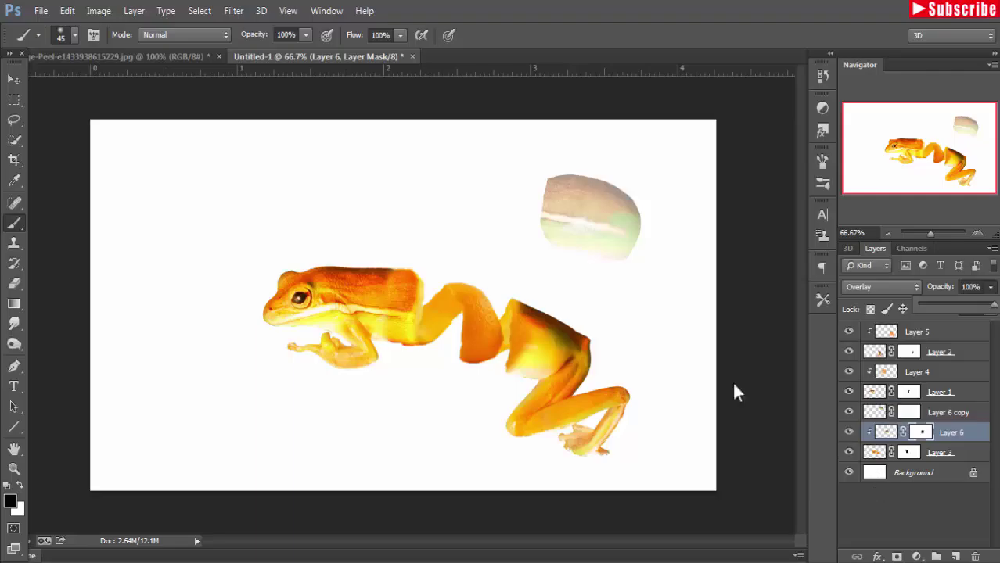
Step: Softly paint Layer 6's mask over the frog's back at 42% brush opacity
click(919, 435)
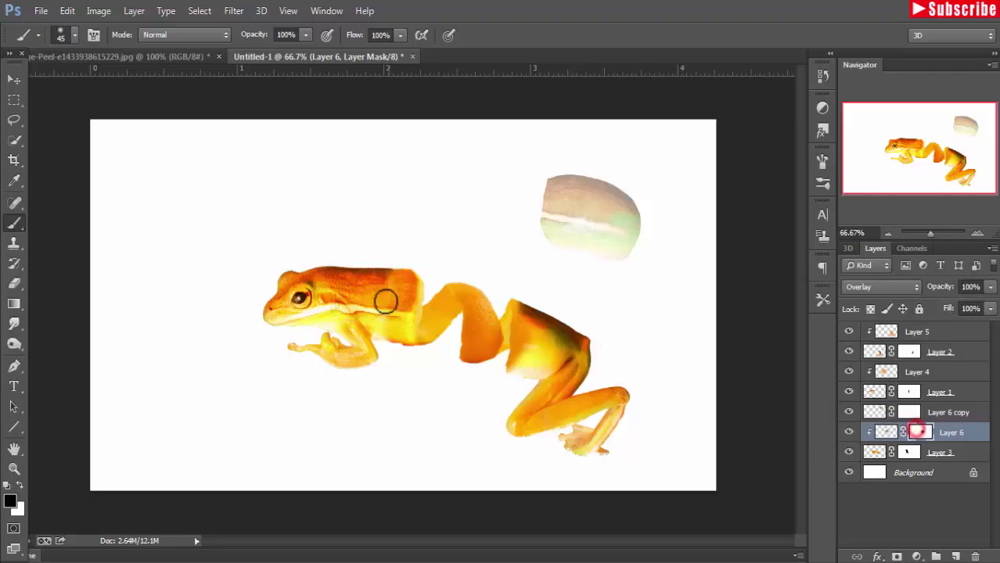
click(305, 34)
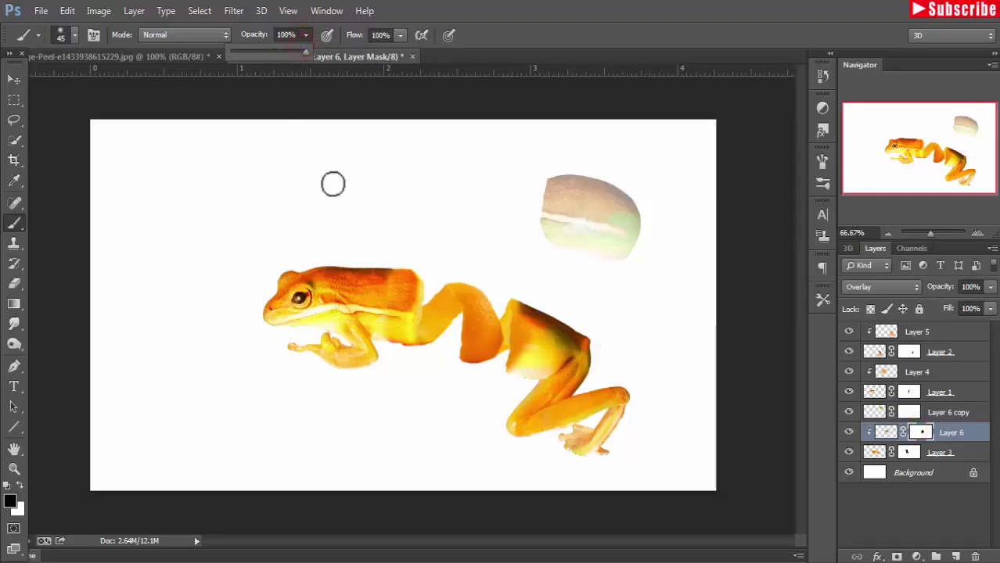
click(382, 285)
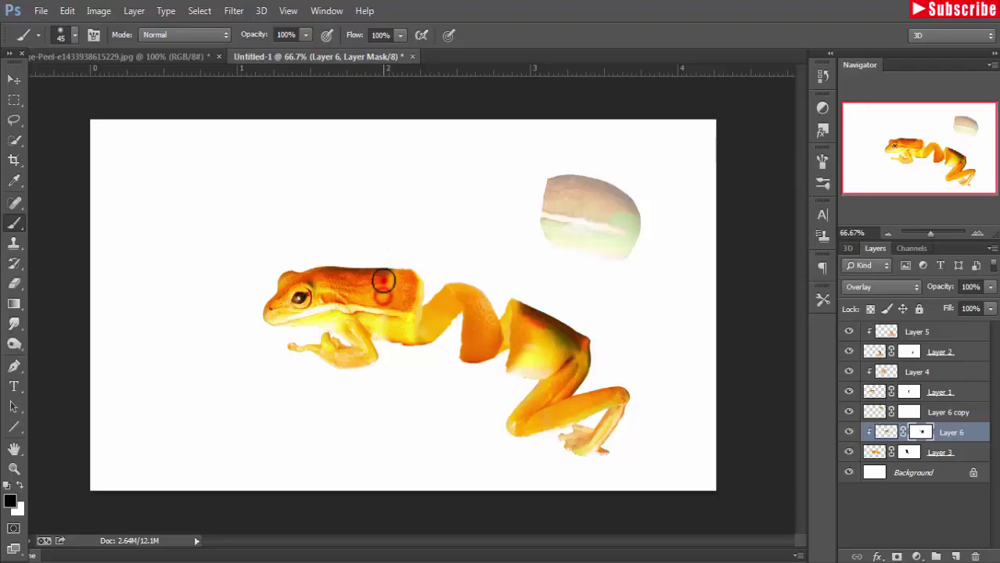
click(384, 329)
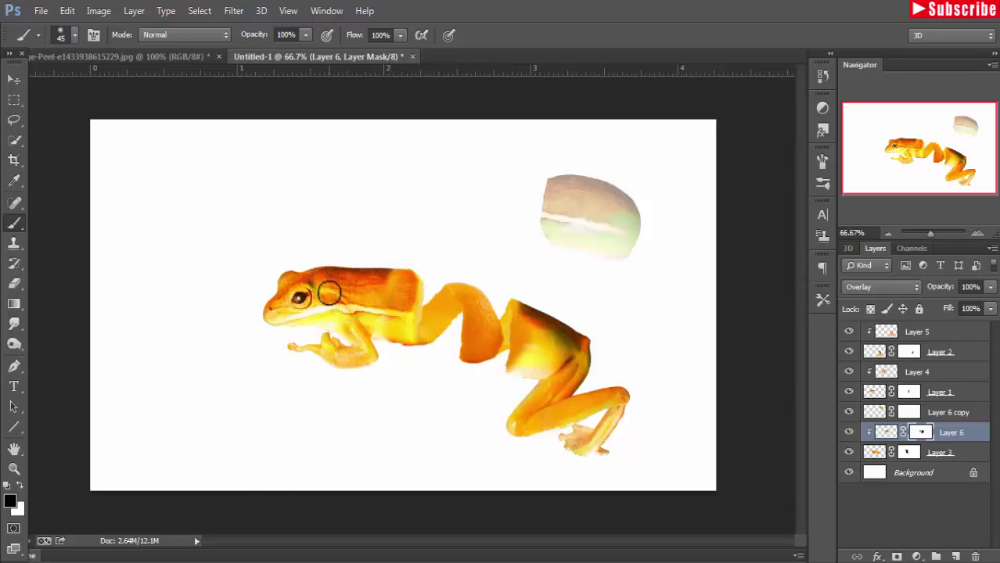
click(306, 35)
drag(307, 50, 263, 53)
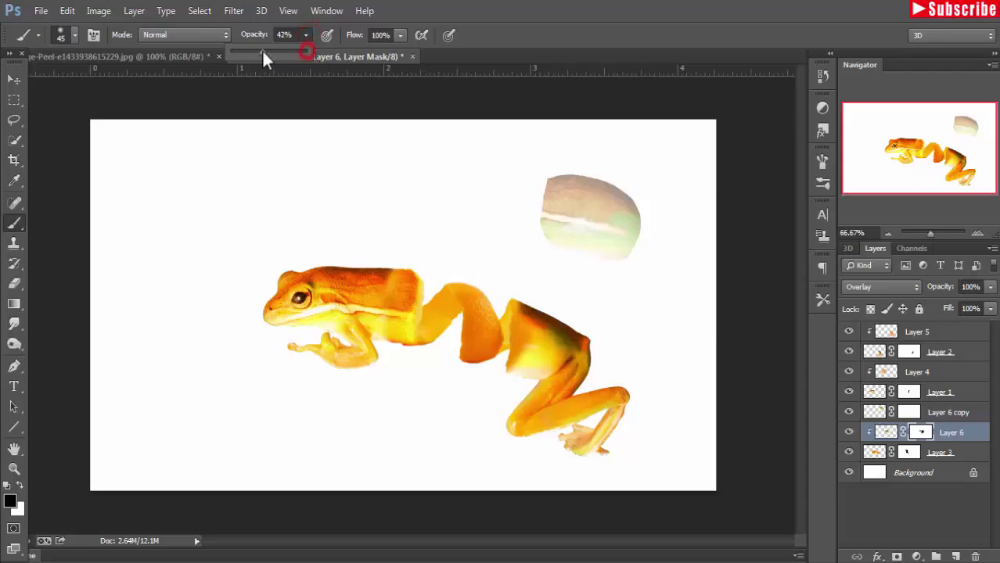
click(922, 435)
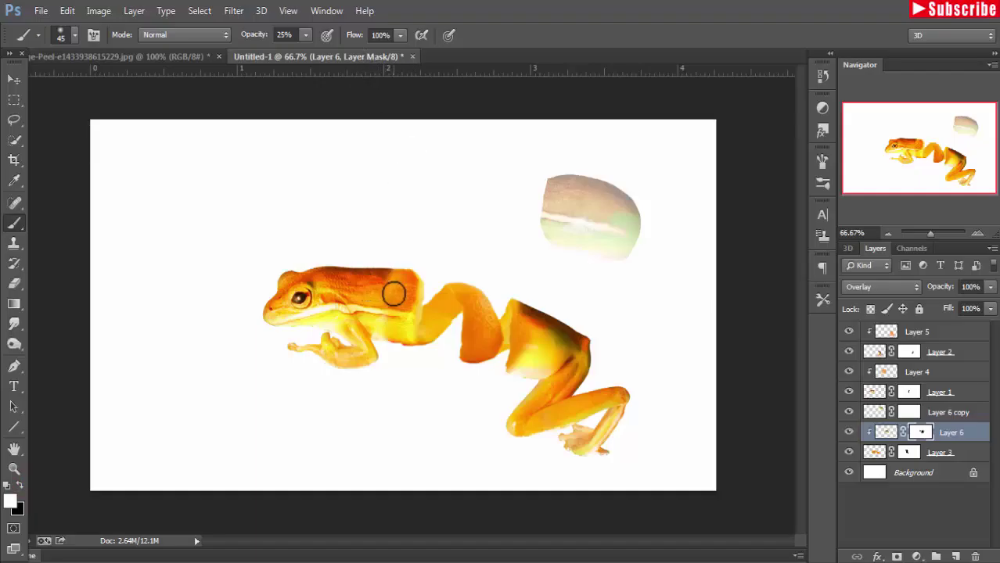
drag(392, 288, 389, 283)
mouse_move(394, 283)
mouse_down()
mouse_move(393, 292)
mouse_move(403, 287)
mouse_move(380, 290)
mouse_move(391, 288)
mouse_up()
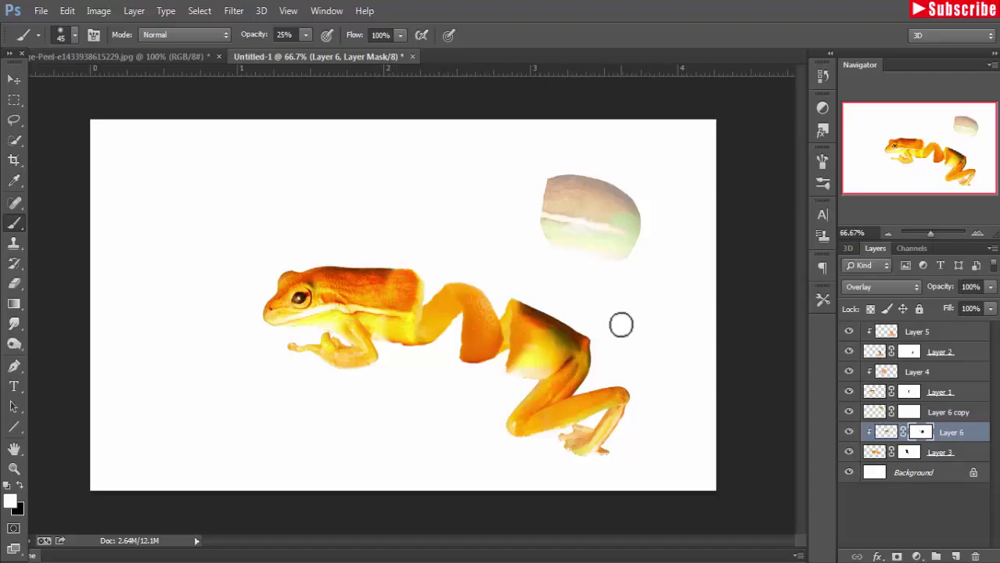
click(937, 415)
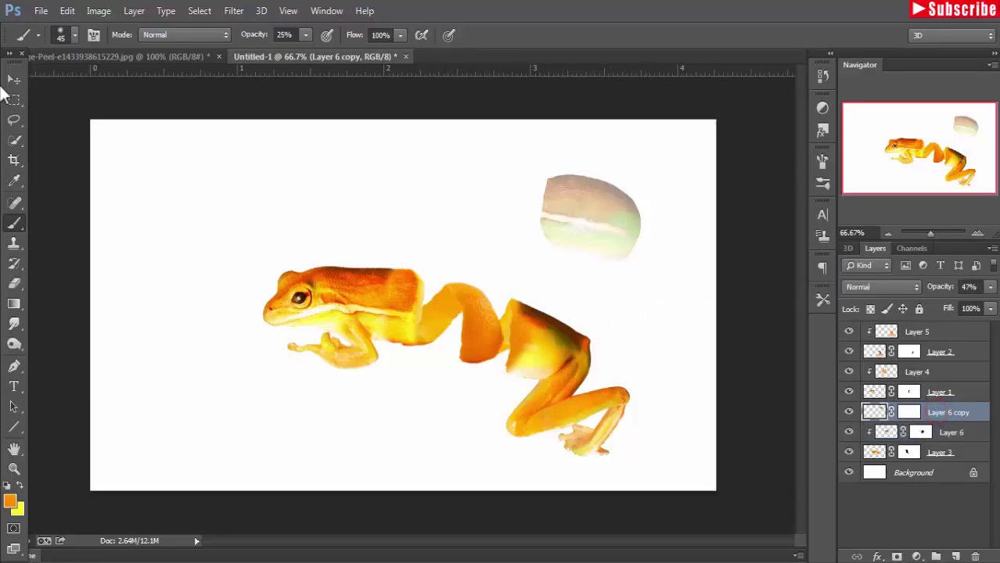
Step: Move Layer 6 copy onto the frog's middle and clip it to the frog below
key(v)
drag(576, 211, 498, 311)
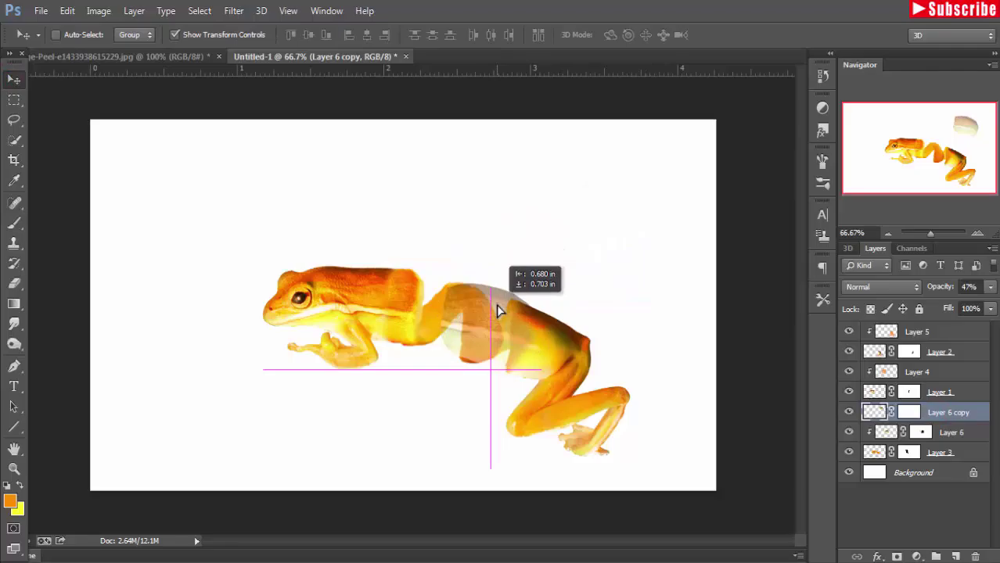
drag(497, 311, 485, 309)
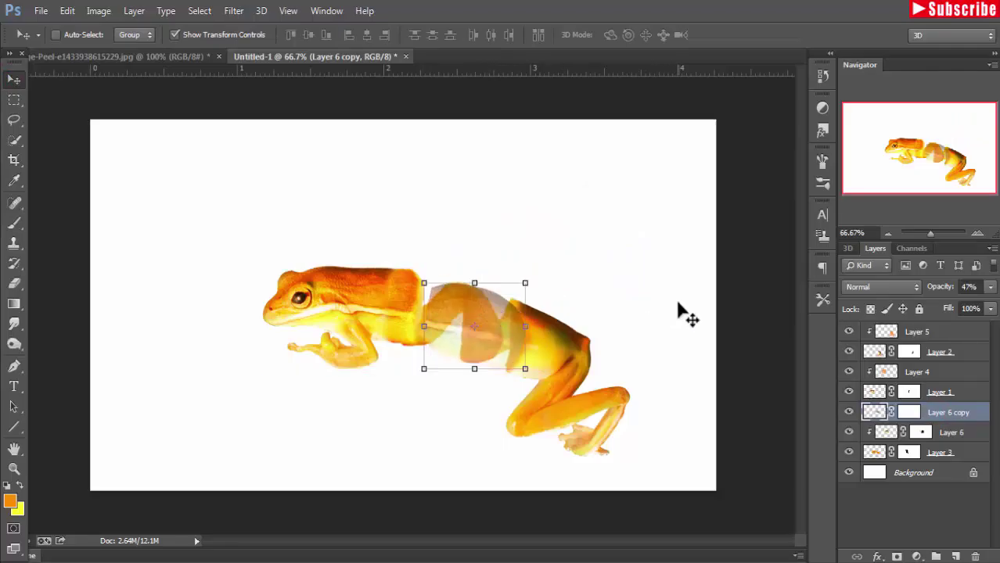
right_click(955, 419)
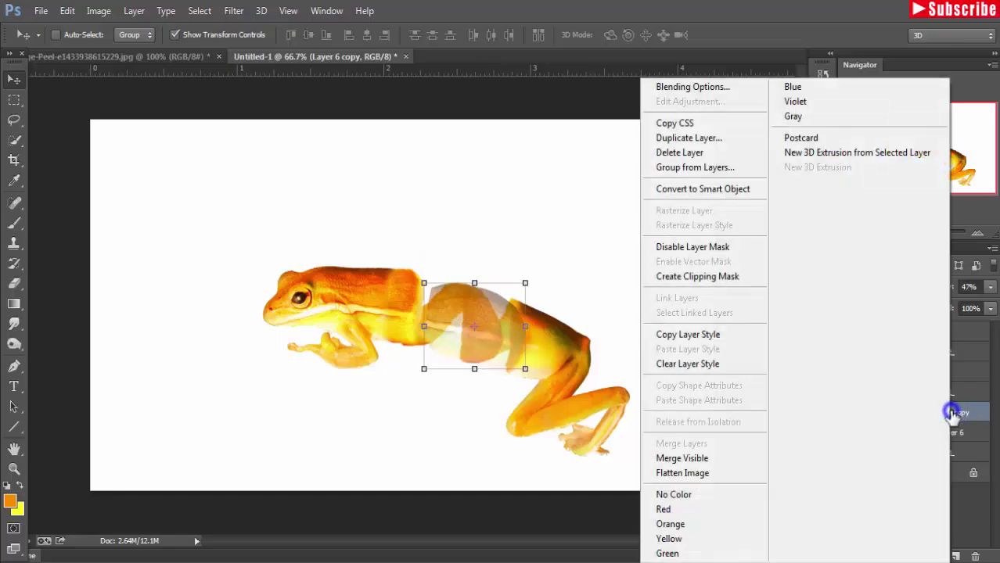
click(708, 280)
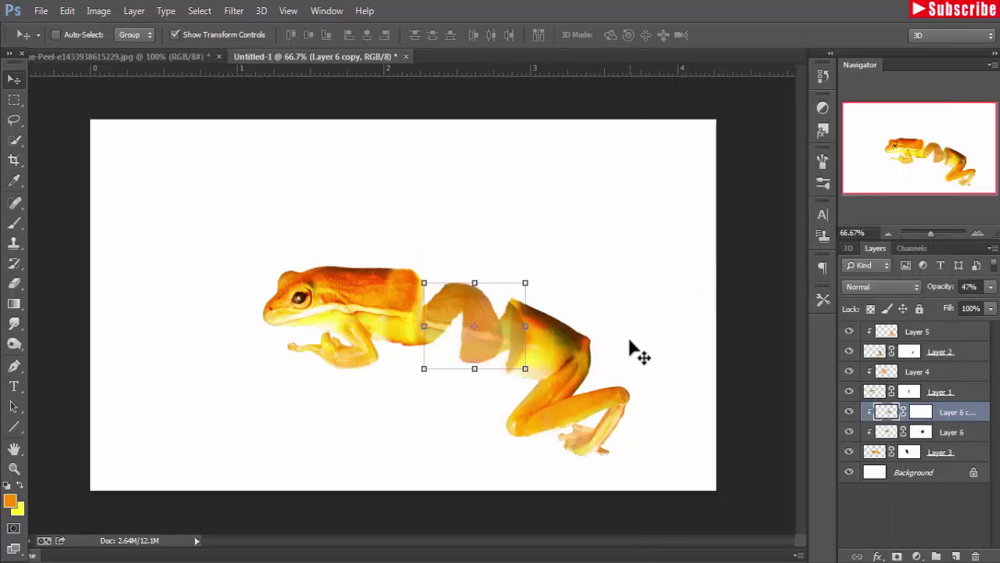
Step: Paint Layer 6 copy's mask at 100% brush opacity to blend its edges, shrinking the brush to 35
click(921, 413)
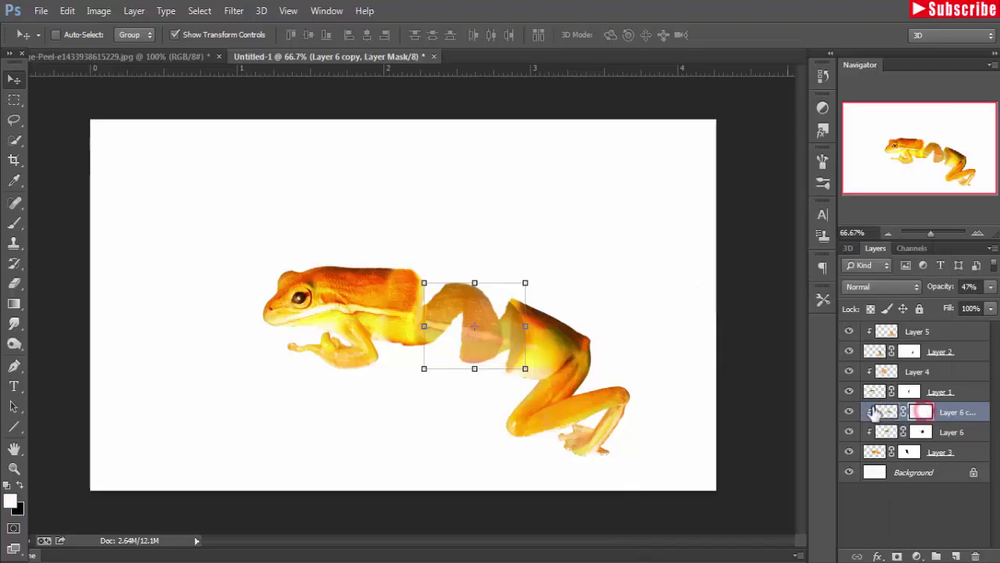
click(14, 224)
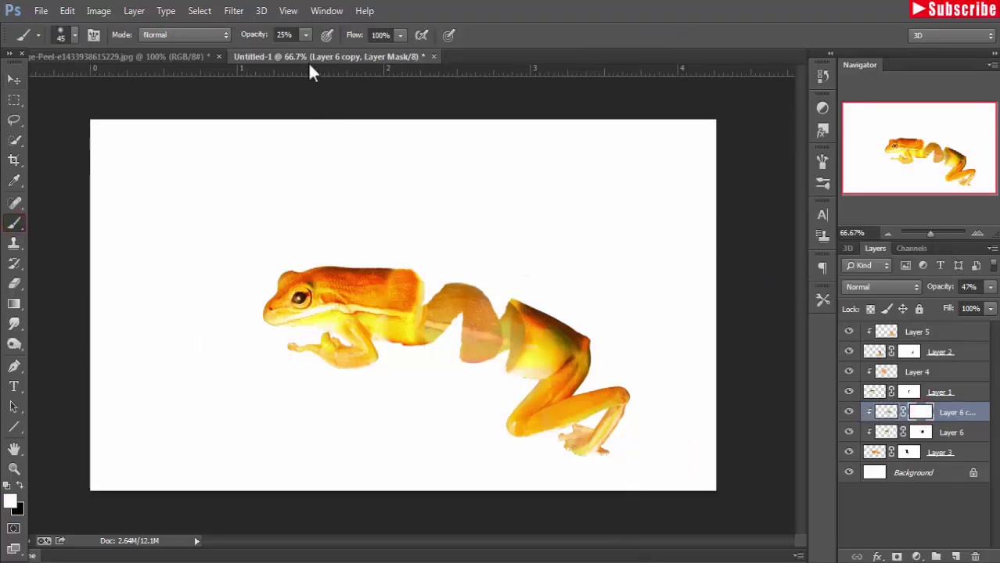
drag(305, 34, 391, 68)
click(440, 331)
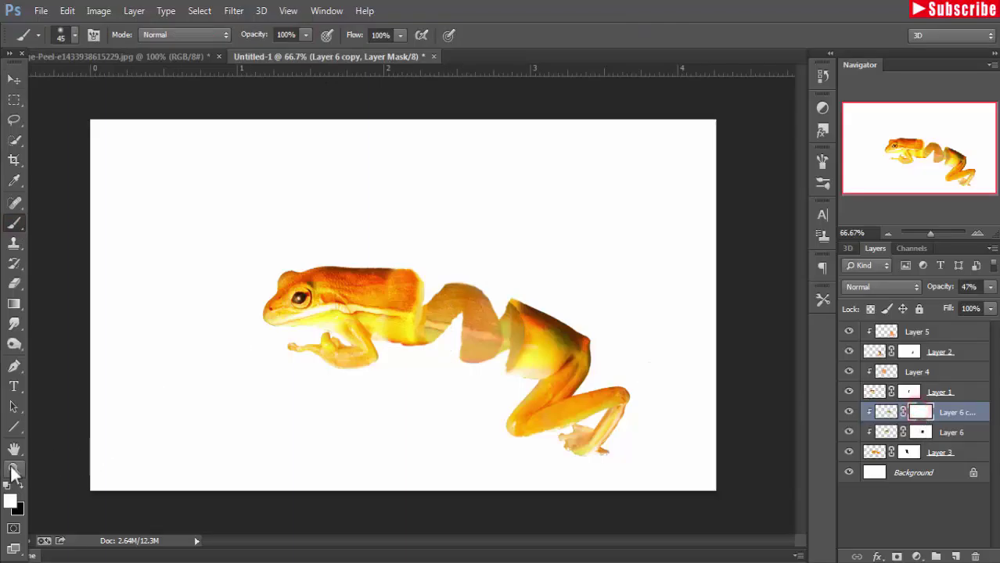
drag(411, 350, 429, 341)
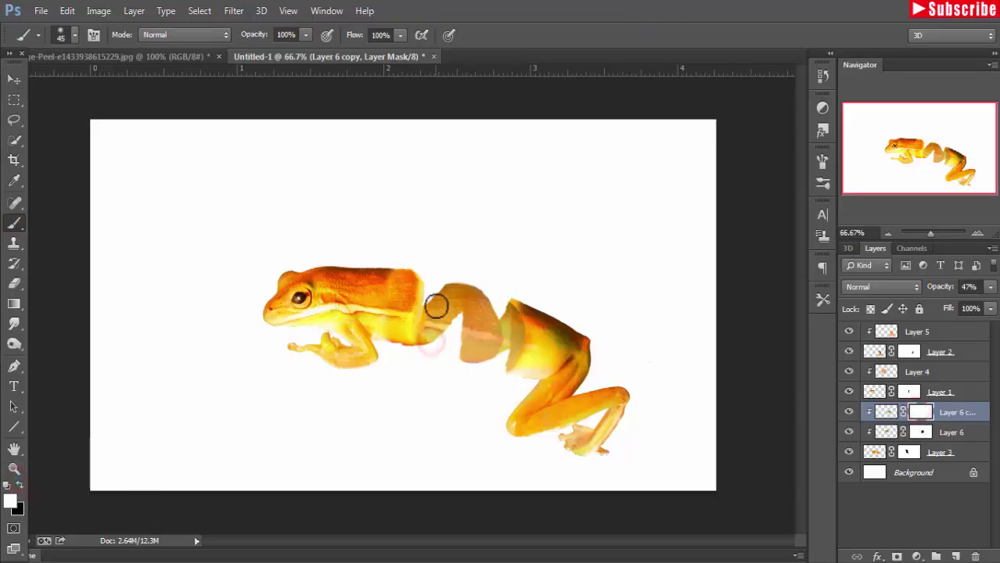
mouse_move(435, 323)
mouse_down()
mouse_move(450, 318)
mouse_move(445, 301)
mouse_move(439, 313)
mouse_up()
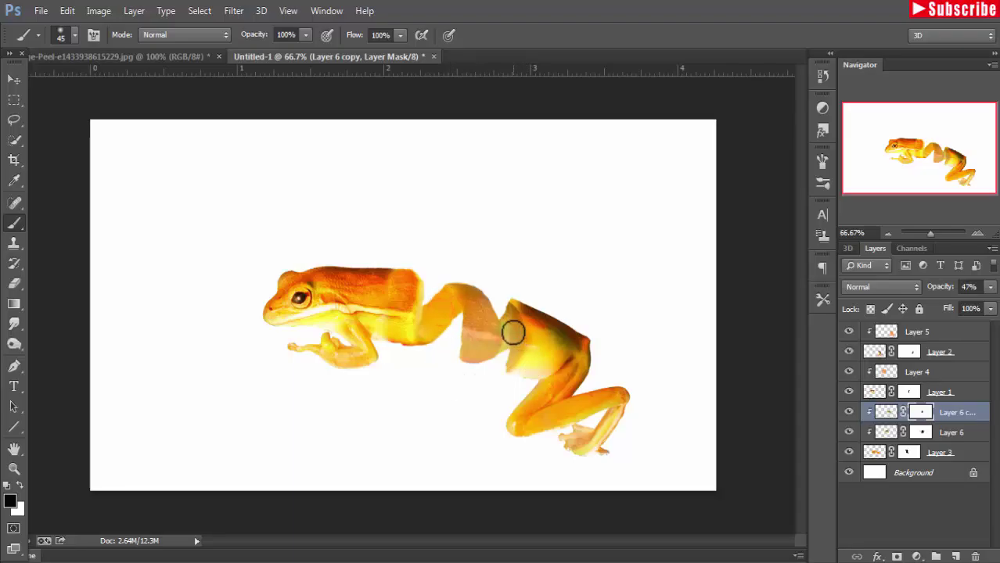
key(bracketleft)
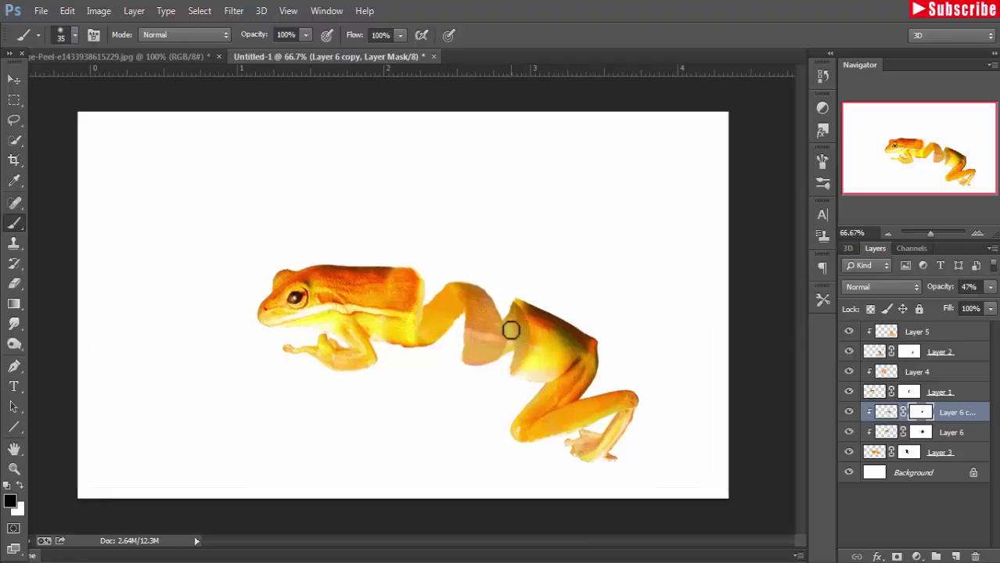
key(ctrl+plus)
key(ctrl+plus)
Step: Paint Layer 6 copy's mask with a 15 px brush to make the greenish peel joint solid yellow
drag(558, 353, 389, 329)
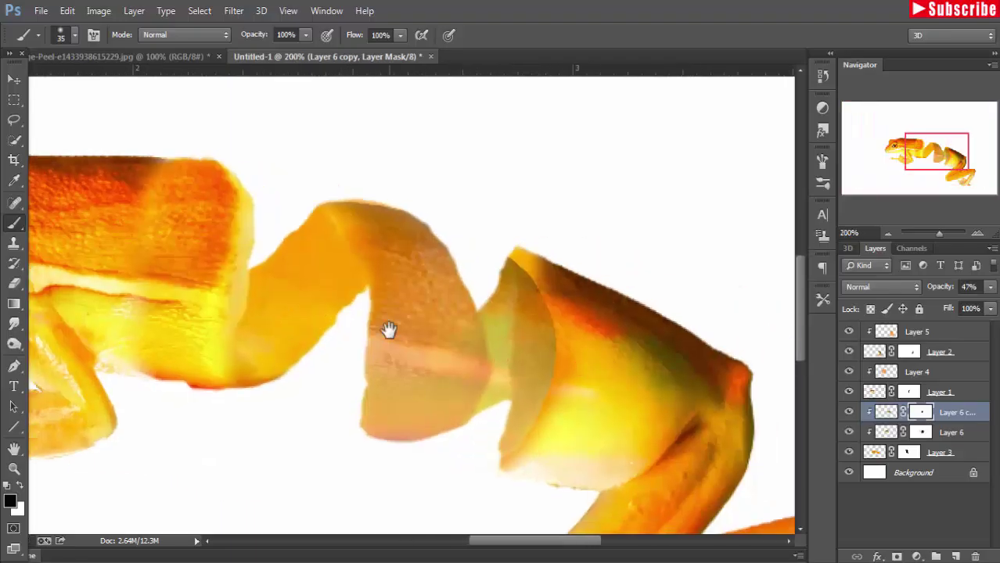
key(bracketleft)
key(bracketleft)
mouse_move(515, 300)
mouse_down()
mouse_move(510, 270)
mouse_move(534, 338)
mouse_move(507, 299)
mouse_move(493, 320)
mouse_move(486, 408)
mouse_move(517, 358)
mouse_move(522, 397)
mouse_move(538, 368)
mouse_move(539, 333)
mouse_move(546, 342)
mouse_move(540, 319)
mouse_move(540, 382)
mouse_move(507, 439)
mouse_move(536, 376)
mouse_move(540, 313)
mouse_move(503, 265)
mouse_move(538, 317)
mouse_move(525, 315)
mouse_up()
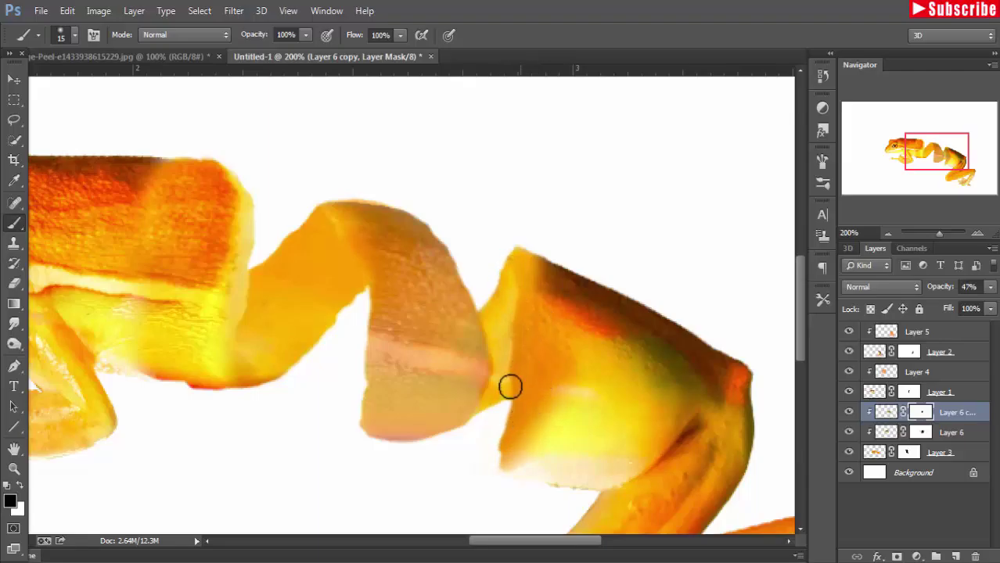
mouse_move(509, 387)
mouse_down()
mouse_move(511, 346)
mouse_move(511, 390)
mouse_up()
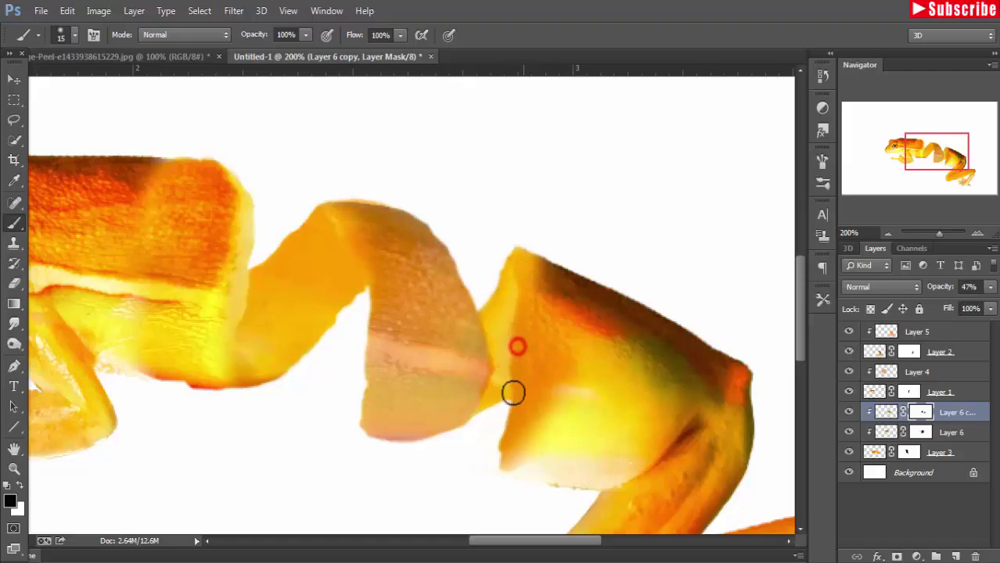
key(ctrl+minus)
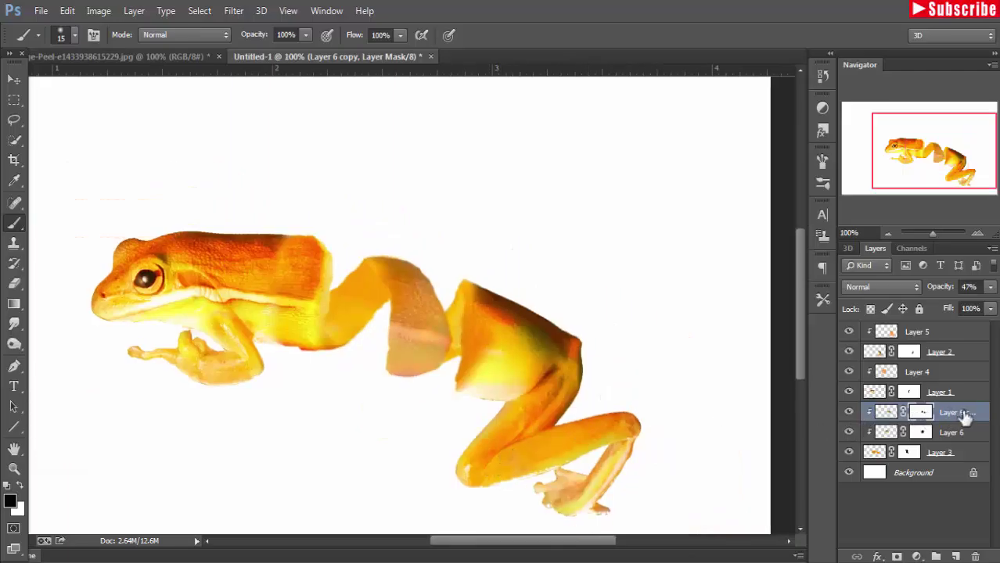
Step: Target Layer 6 copy's pixels and set it to Overlay blending at 74% opacity
click(965, 419)
click(991, 287)
mouse_move(959, 304)
mouse_down()
mouse_move(994, 305)
mouse_move(962, 313)
mouse_up()
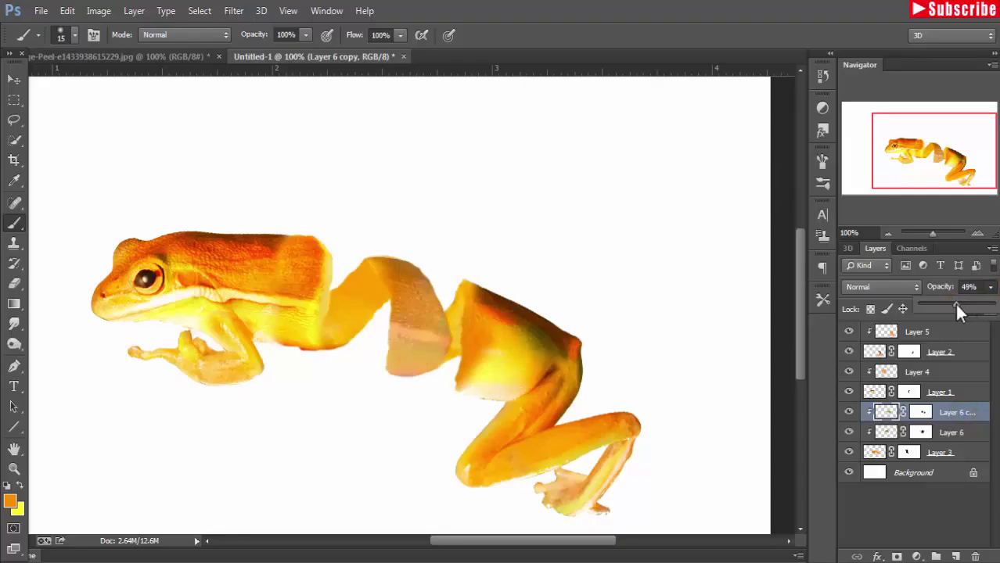
click(916, 287)
click(904, 194)
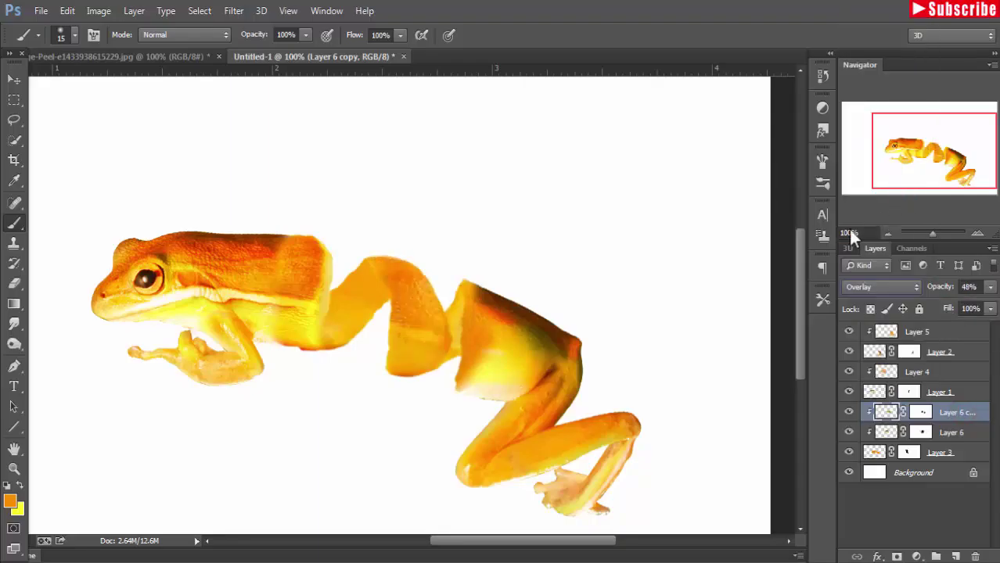
click(991, 288)
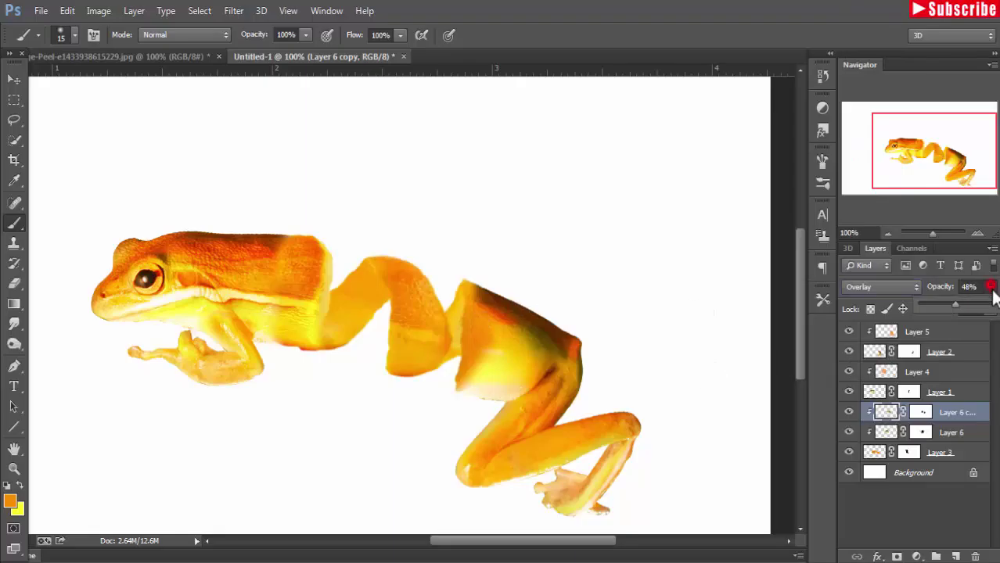
drag(951, 303, 969, 305)
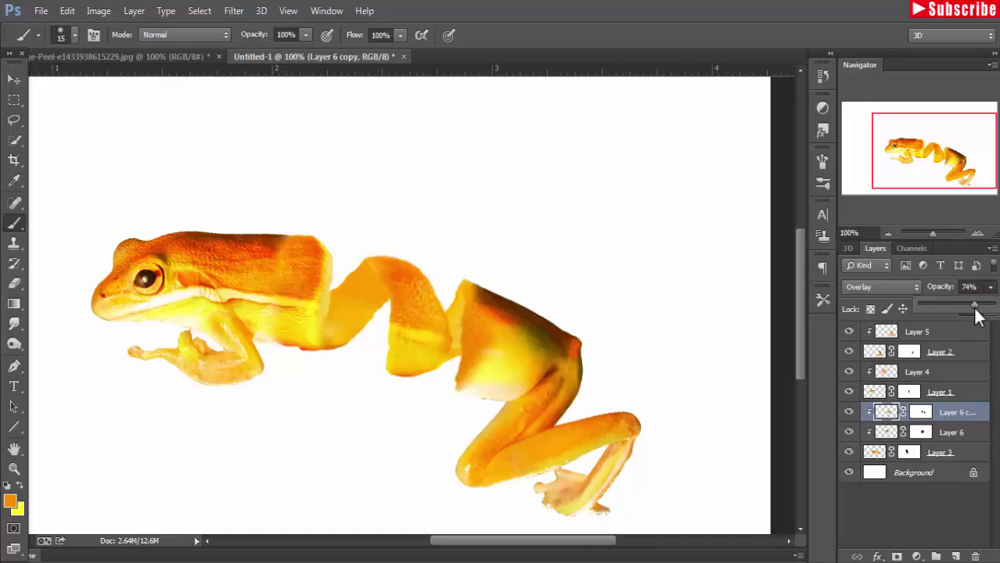
key(ctrl+minus)
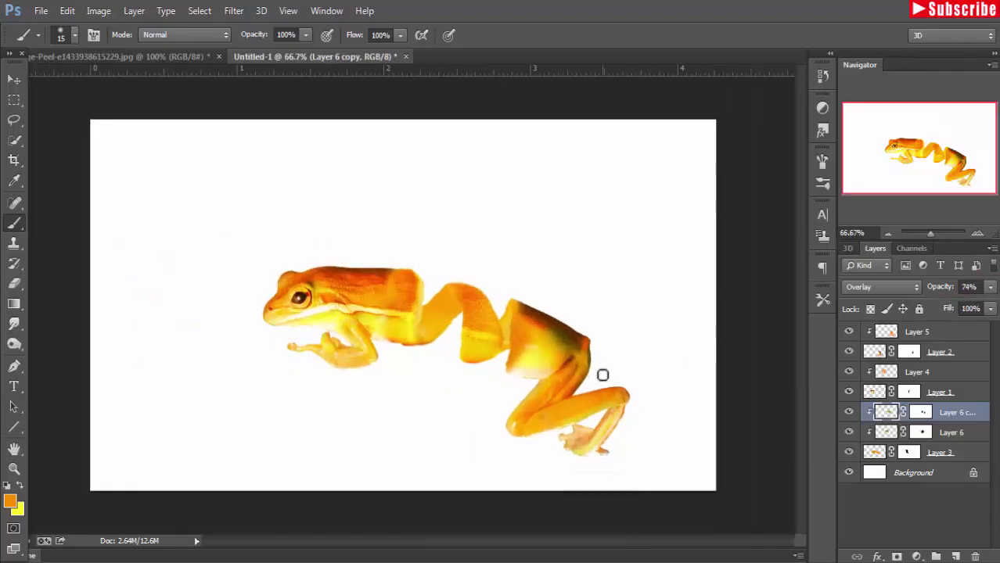
Step: Duplicate frog Layers 5 through 3 and merge the copies into a single Layer 5 copy
key(v)
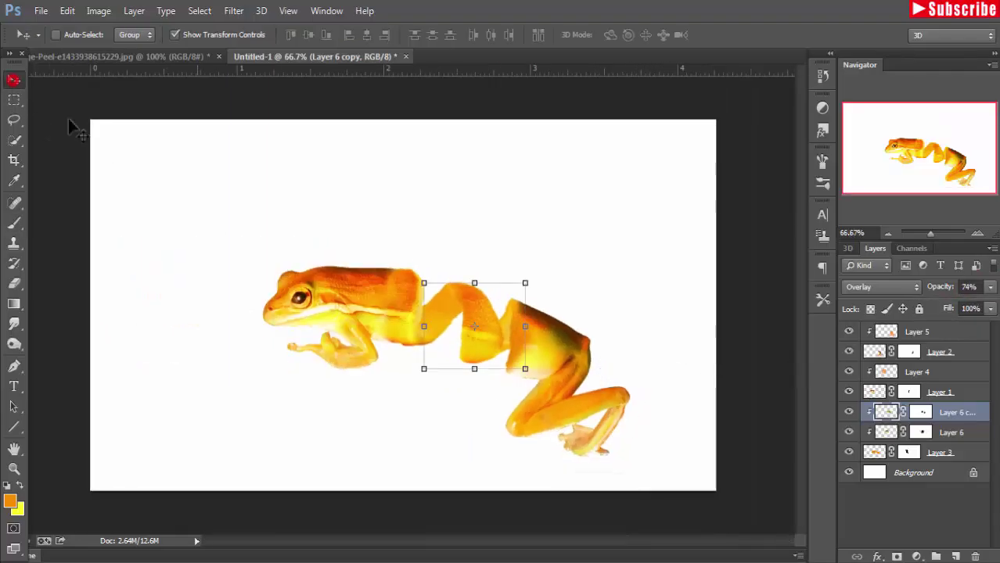
click(174, 34)
click(951, 332)
shift+click(953, 393)
shift+click(954, 452)
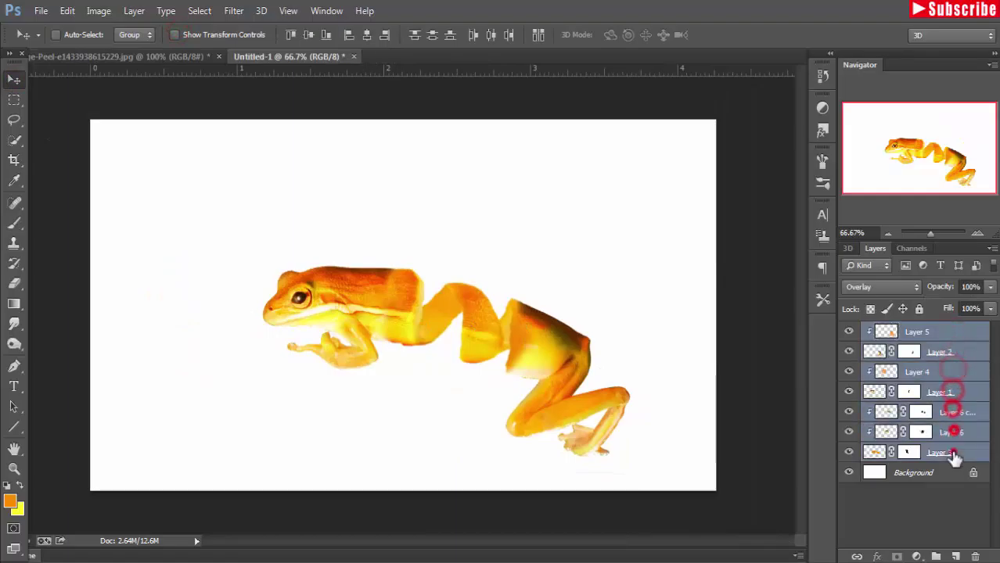
right_click(955, 454)
click(705, 138)
key(Return)
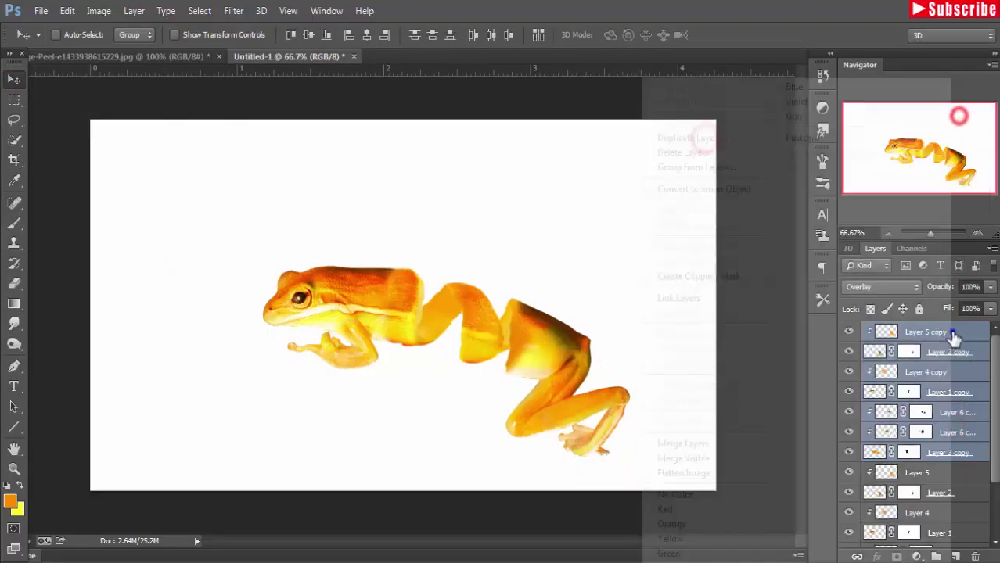
key(ctrl+e)
Step: Hide the original layers and shift the merged frog up and to the left
click(14, 78)
click(174, 35)
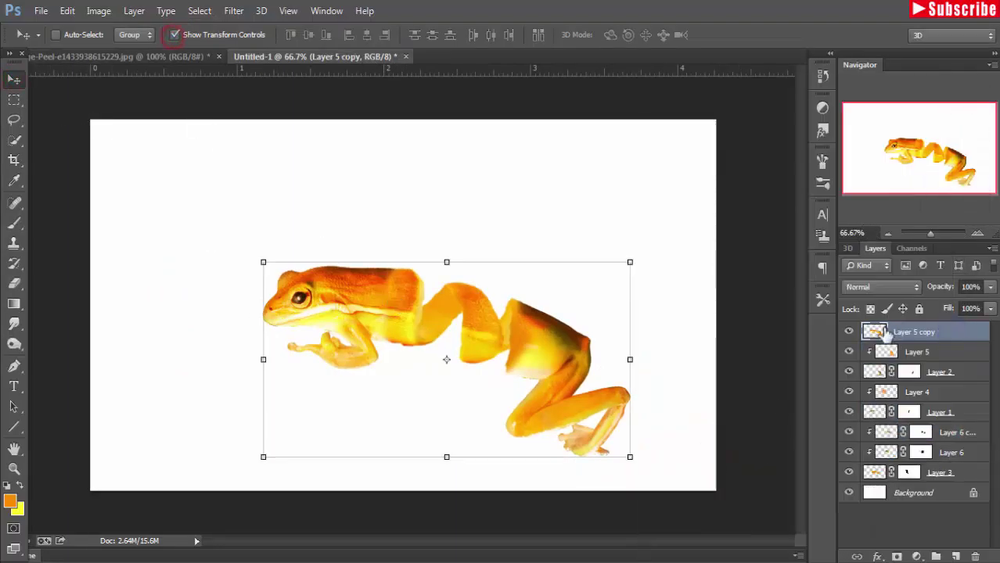
drag(849, 353, 849, 493)
drag(389, 313, 349, 285)
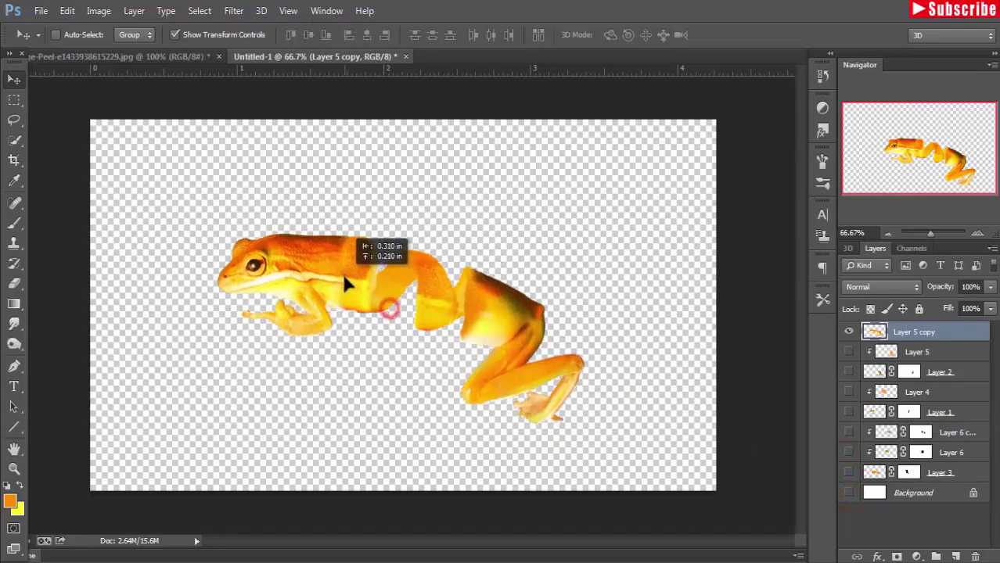
Step: Target Layer 5 copy at 200% zoom with the Clone Stamp set to 48% opacity
key(s)
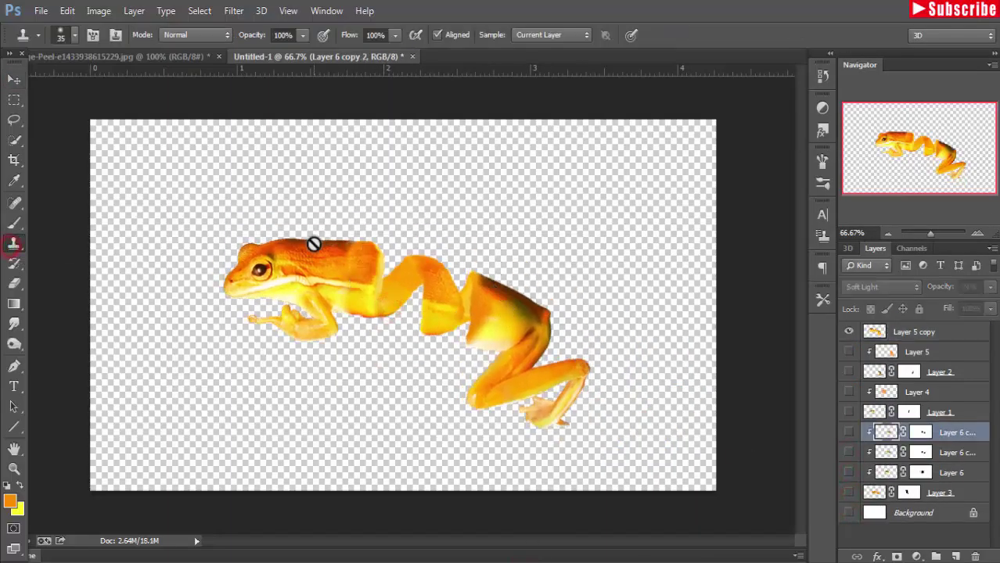
key(ctrl+plus)
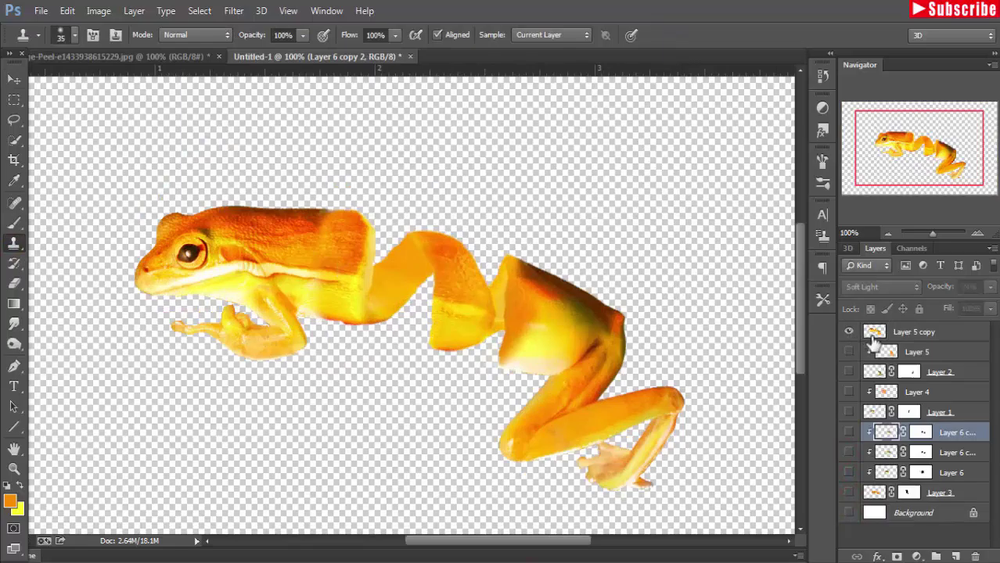
click(880, 333)
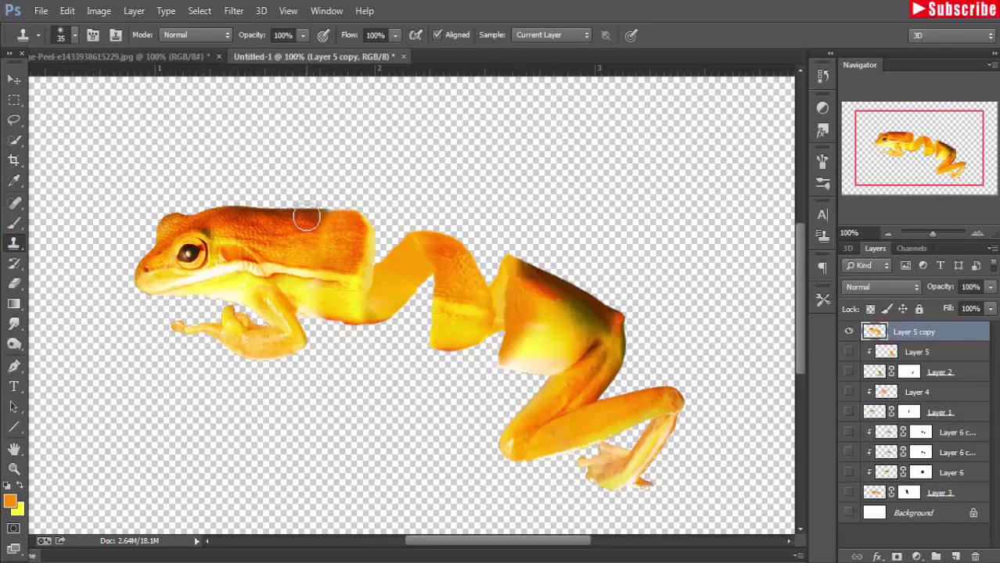
key(ctrl+plus)
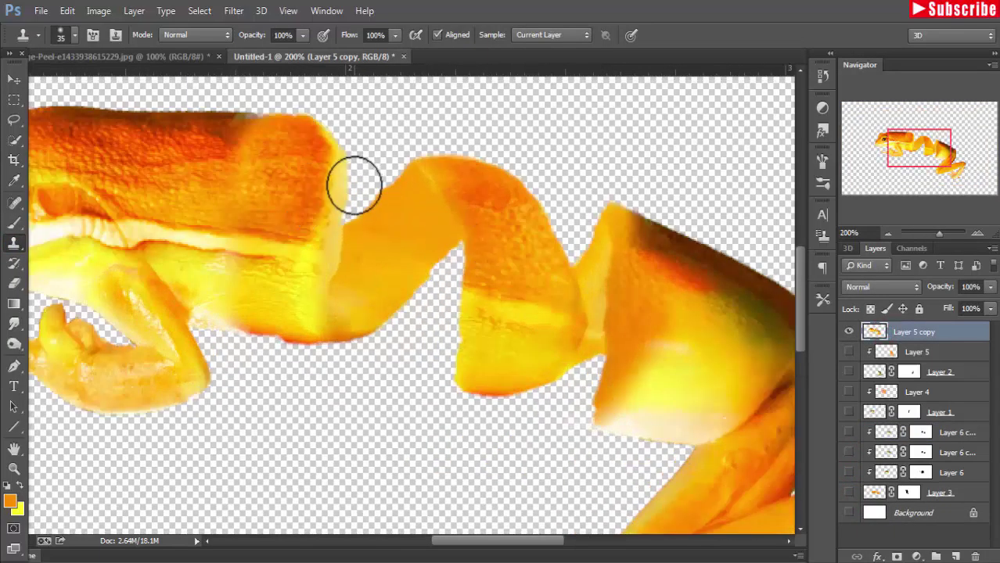
alt+click(274, 146)
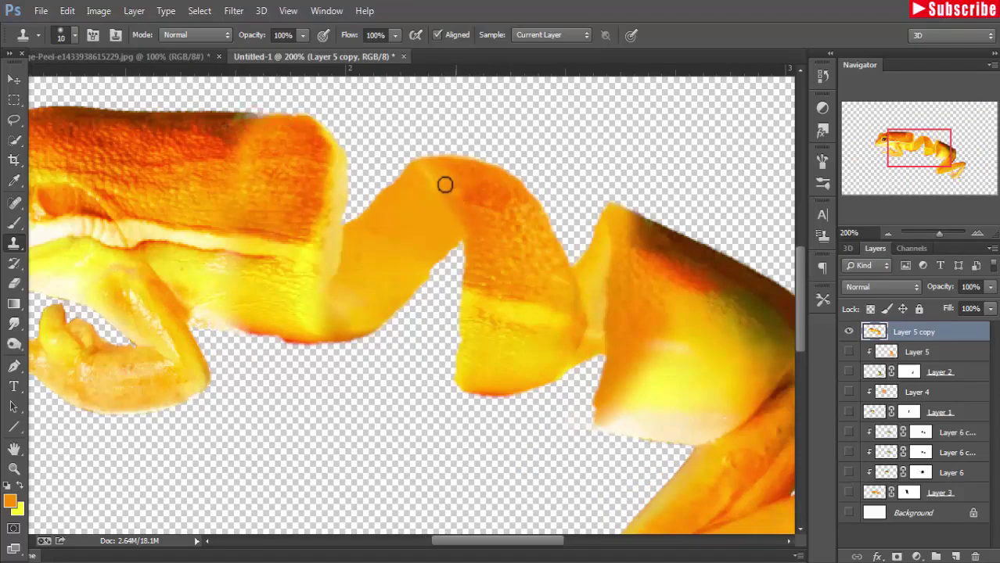
click(303, 36)
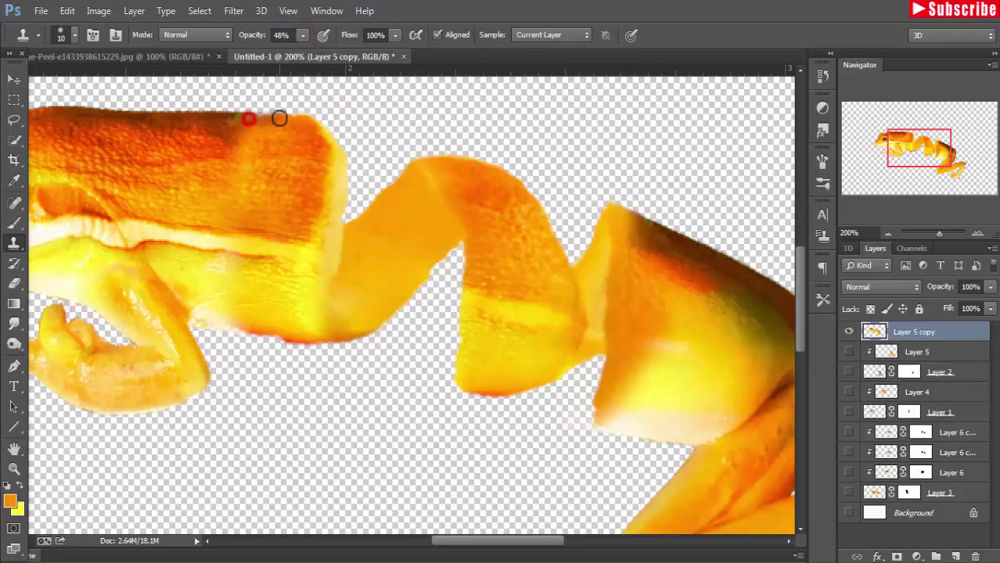
click(251, 130)
Step: Clone clean skin over the rough seams on the back's top edge and hind-body edge
click(232, 123)
drag(259, 126, 306, 127)
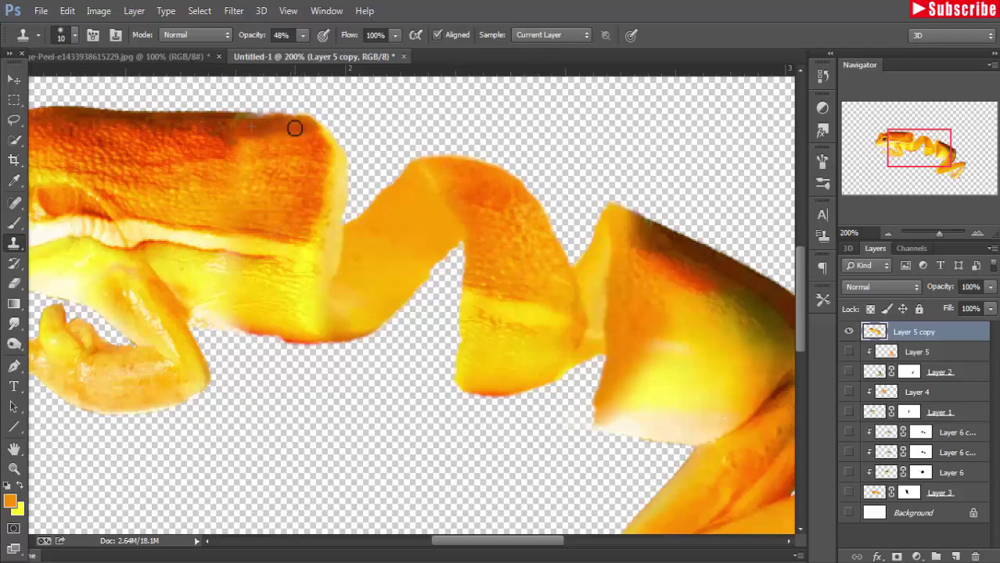
alt+click(663, 241)
click(619, 212)
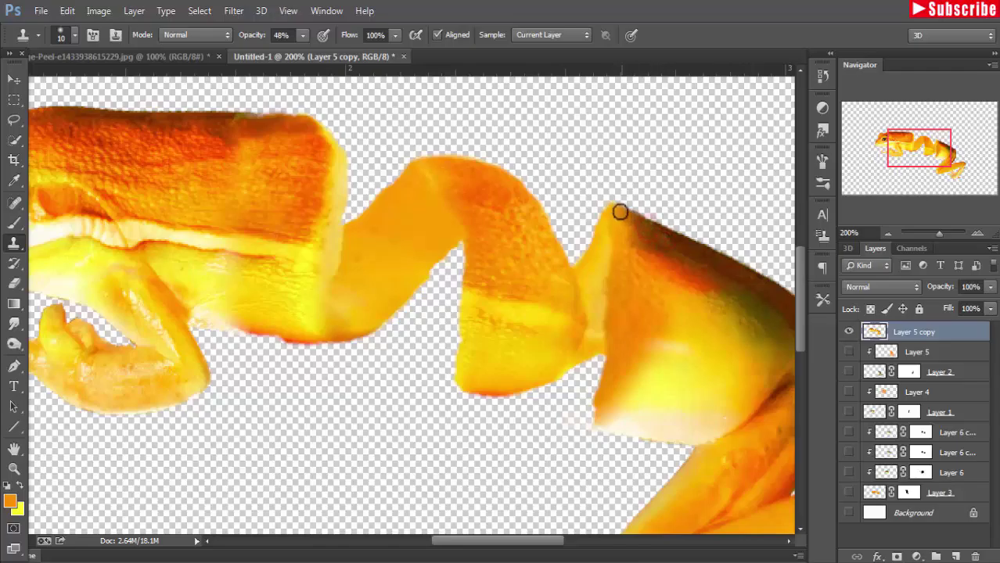
click(644, 238)
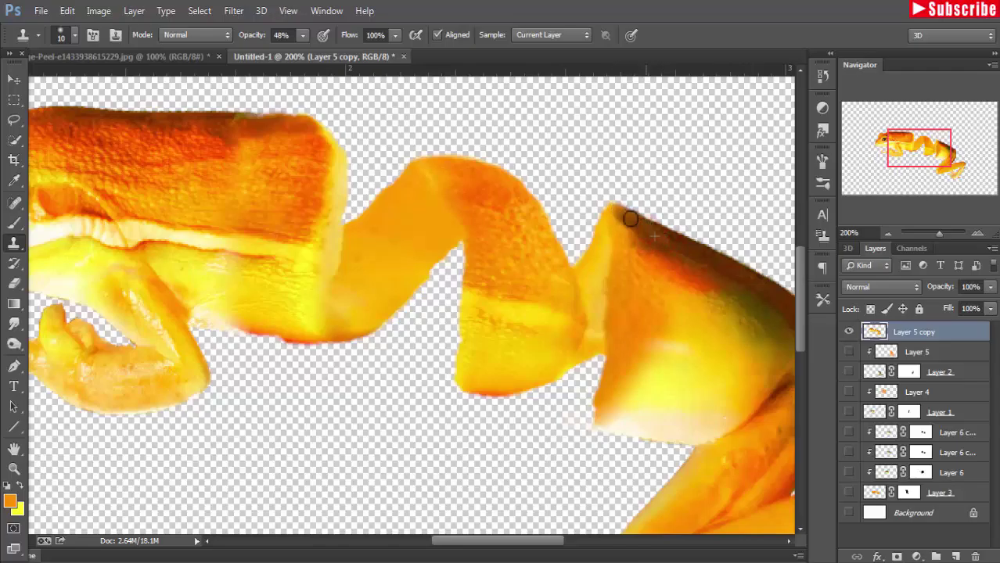
drag(651, 233, 616, 210)
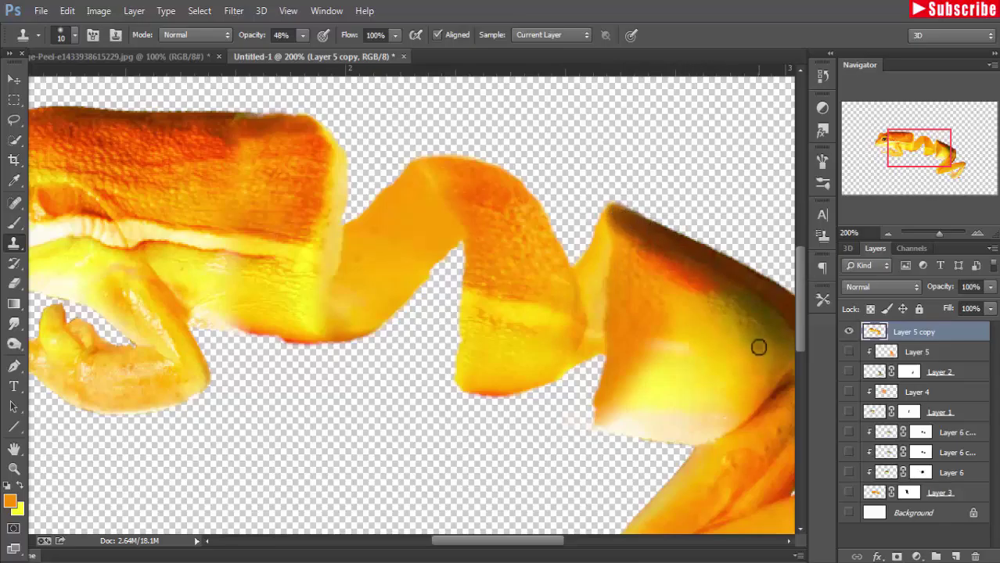
drag(296, 124, 312, 129)
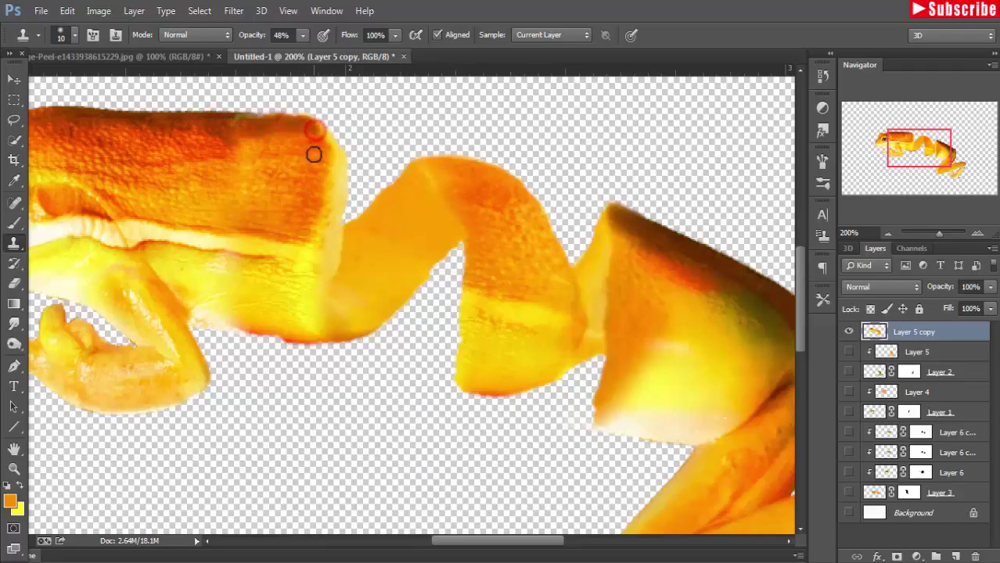
click(15, 79)
key(ctrl+minus)
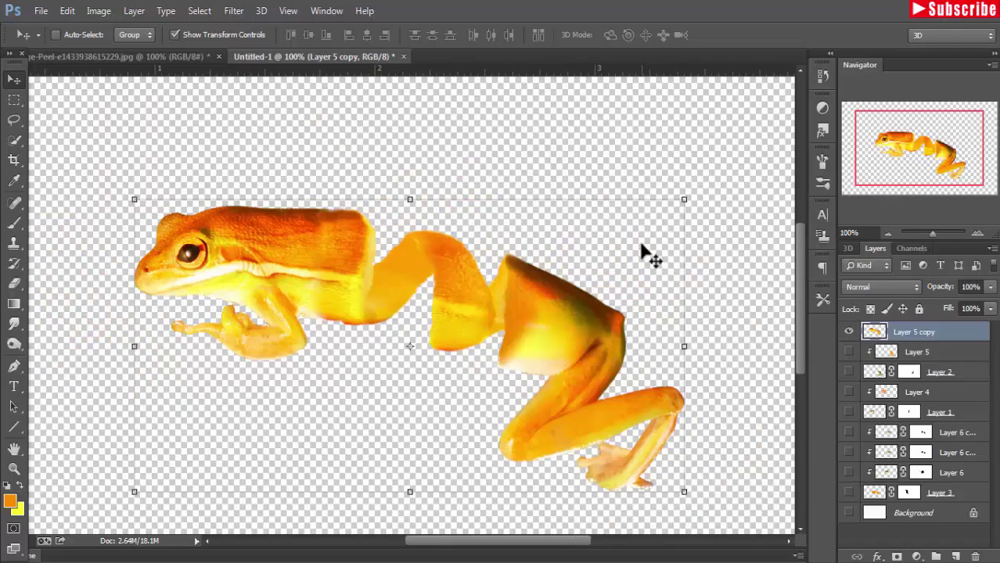
Step: With a 20 px clone brush, cover the red spots on the frog's back and side and smooth the belly
key(s)
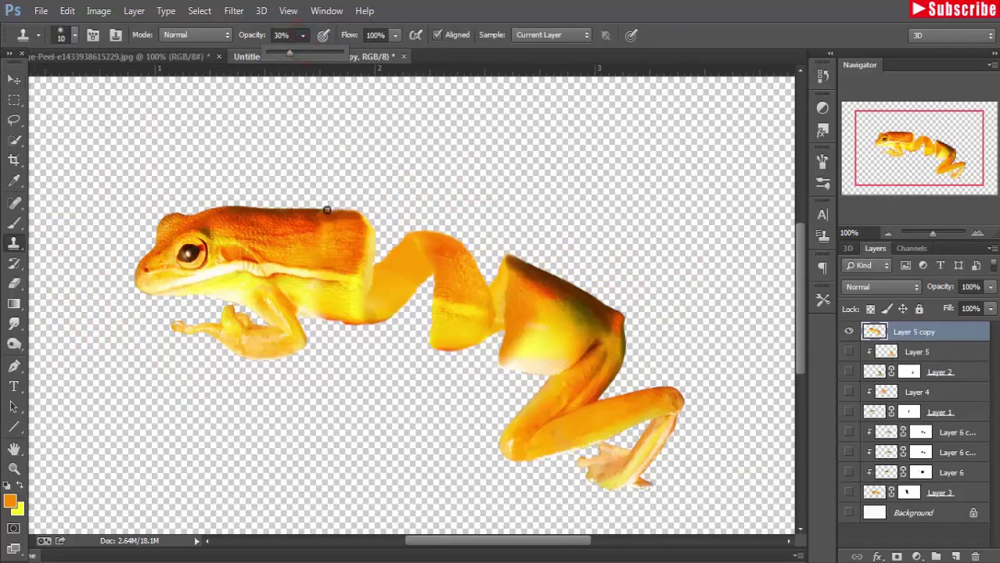
key(bracketright)
alt+click(306, 253)
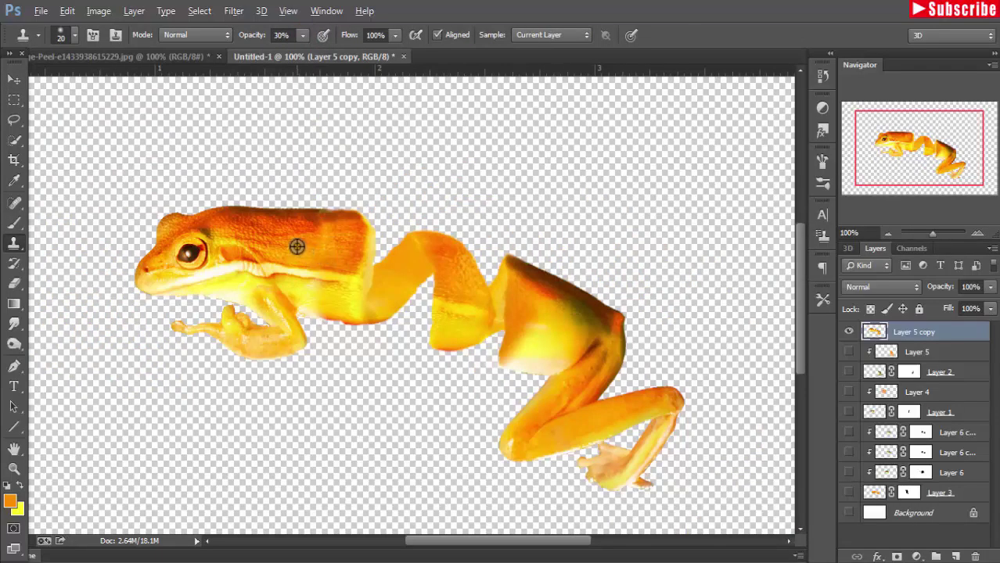
drag(327, 249, 316, 247)
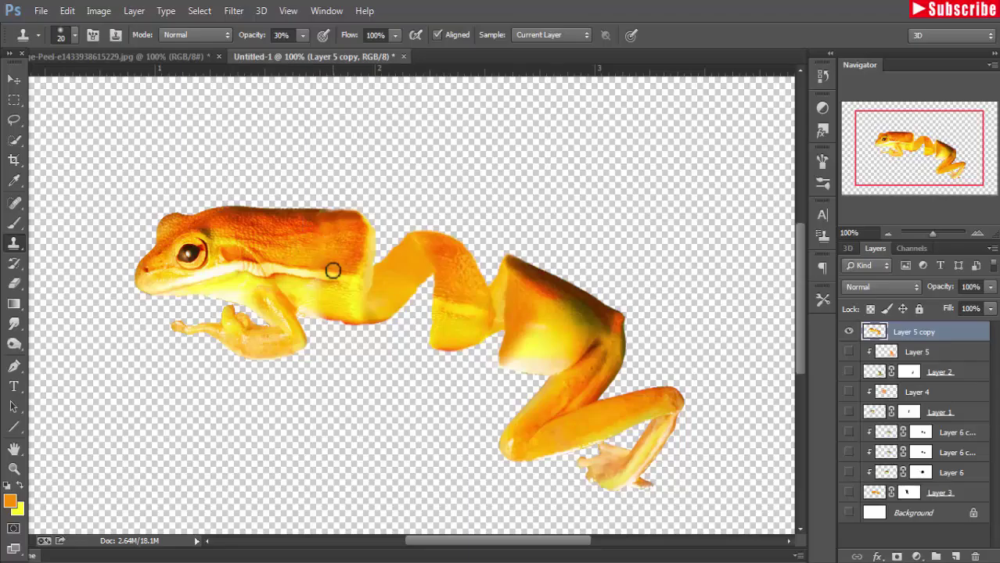
alt+click(308, 264)
drag(302, 257, 328, 255)
alt+click(338, 307)
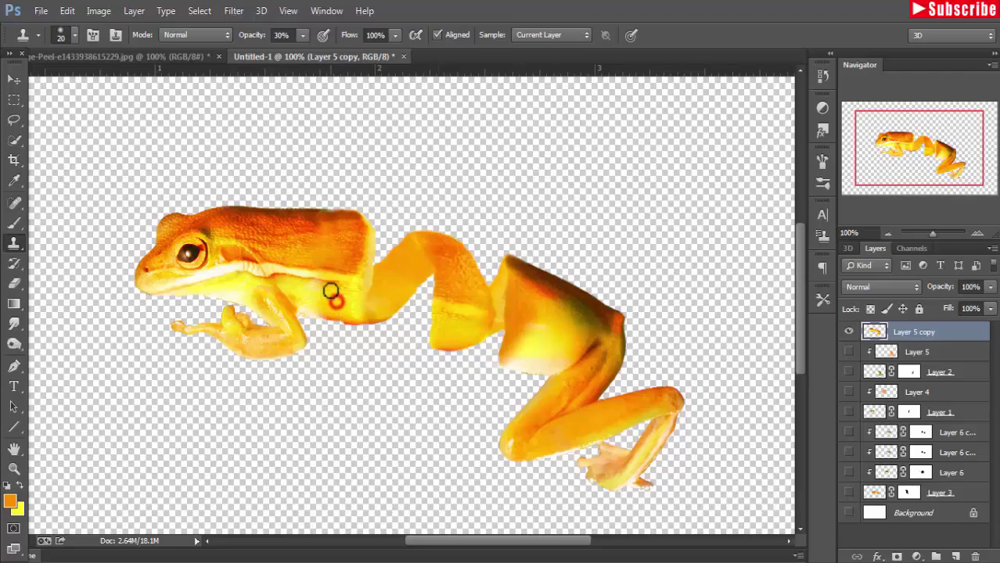
mouse_move(330, 292)
mouse_down()
mouse_move(350, 294)
mouse_move(311, 284)
mouse_up()
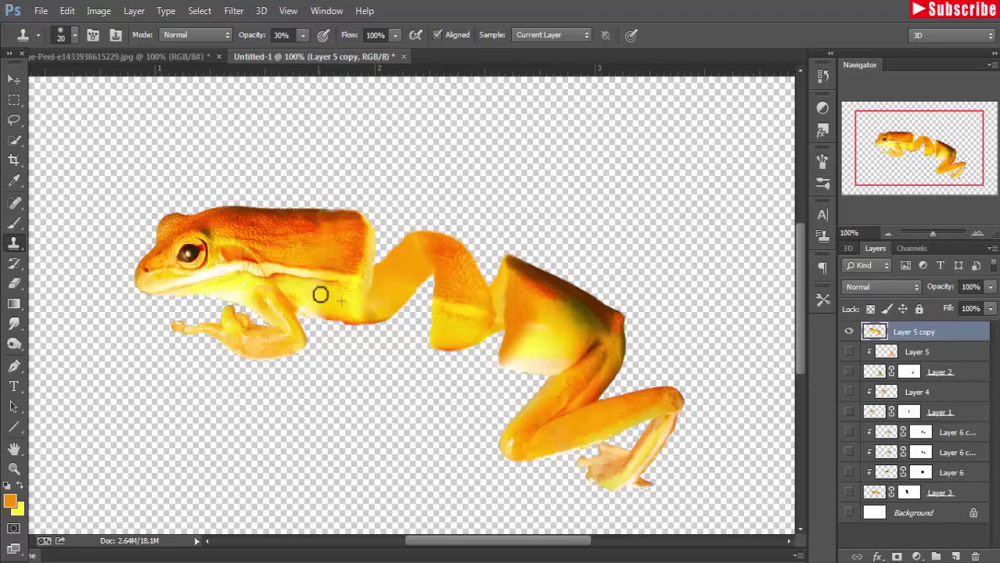
drag(312, 309, 289, 289)
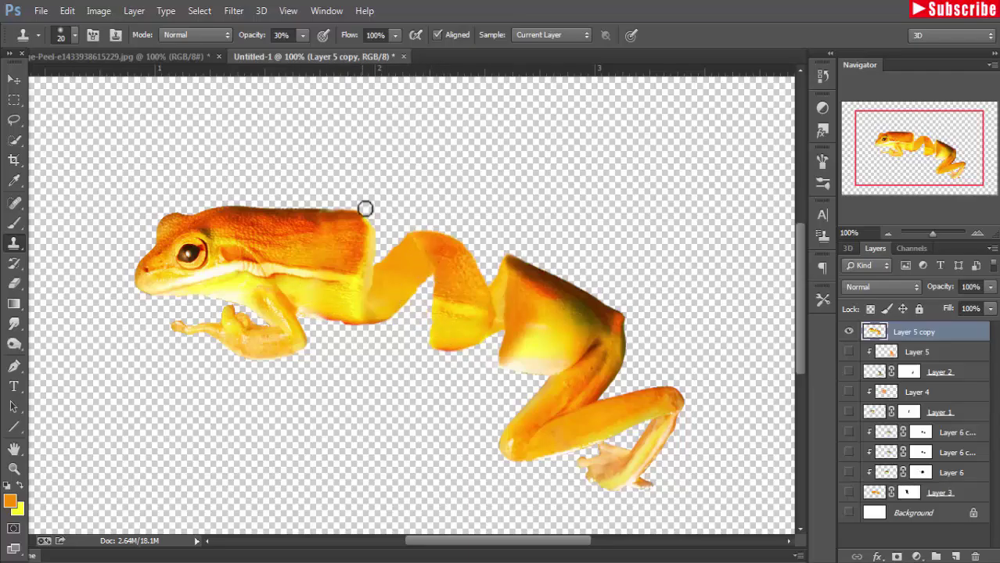
click(13, 79)
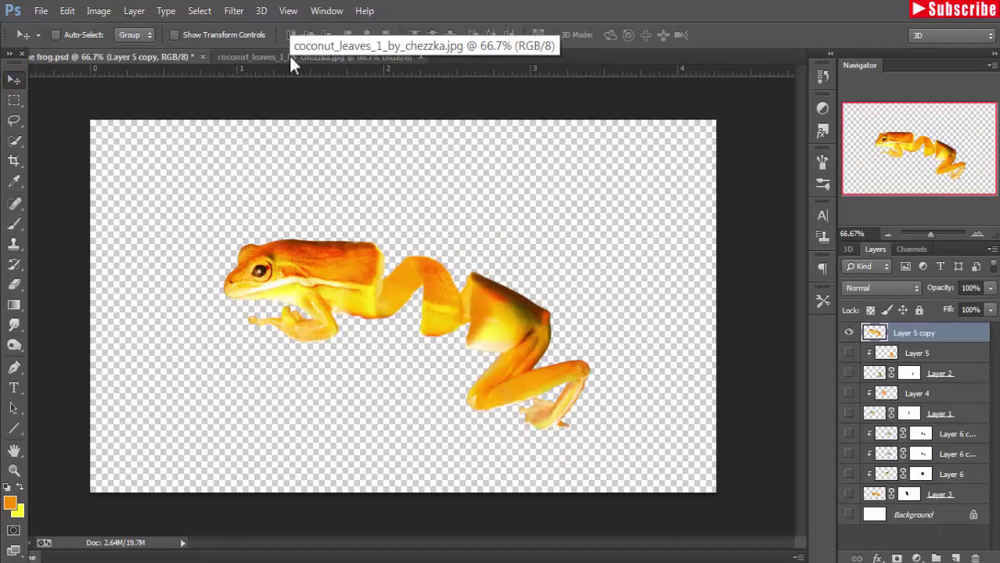
Step: Select a rectangular area of the palm leaf in the coconut_leaves image
click(288, 55)
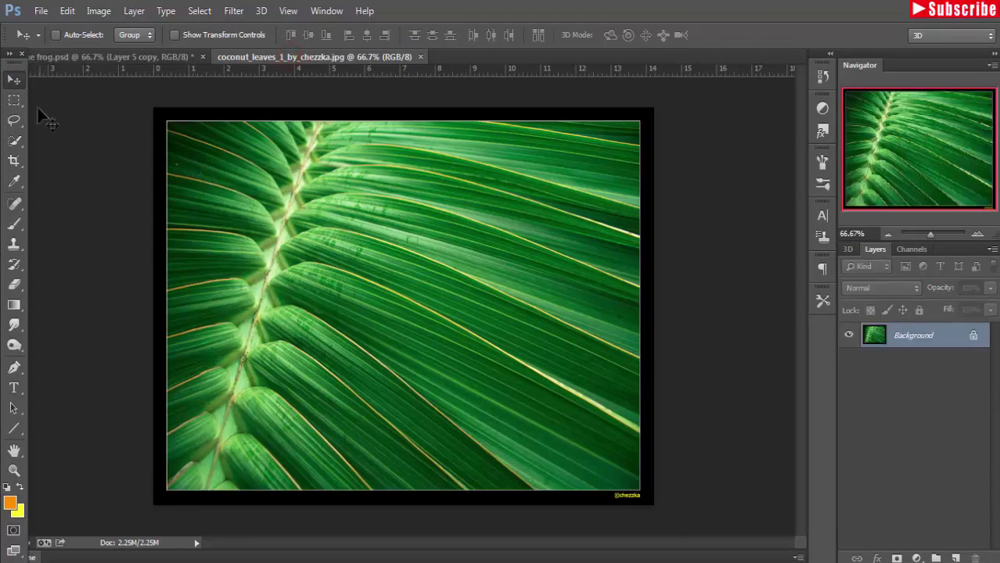
click(14, 100)
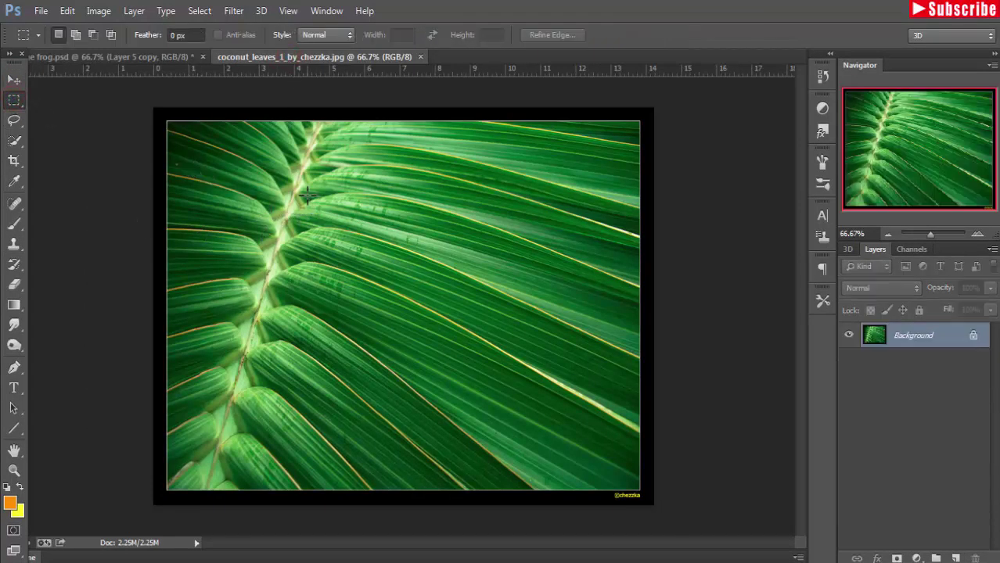
drag(353, 223, 636, 441)
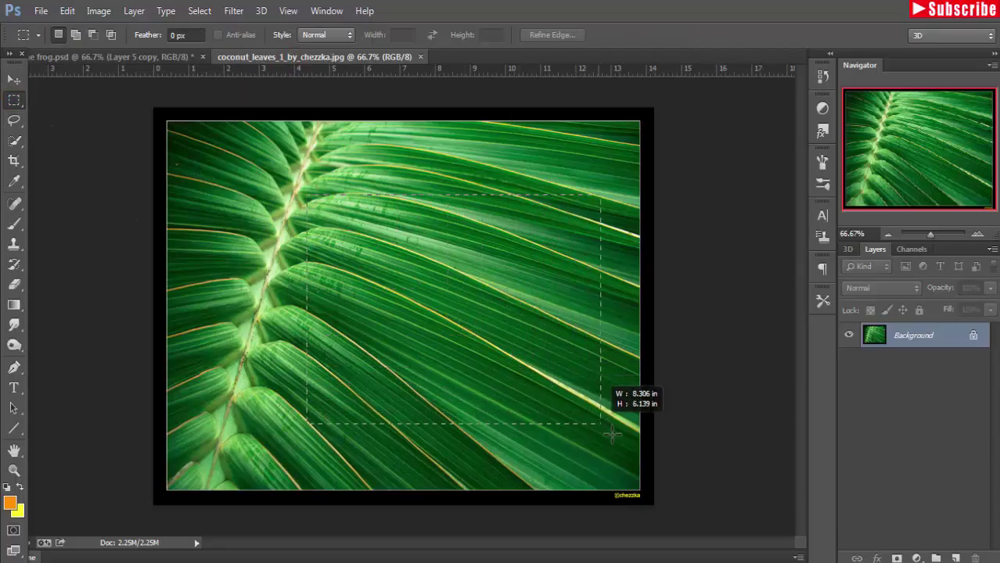
drag(636, 441, 637, 427)
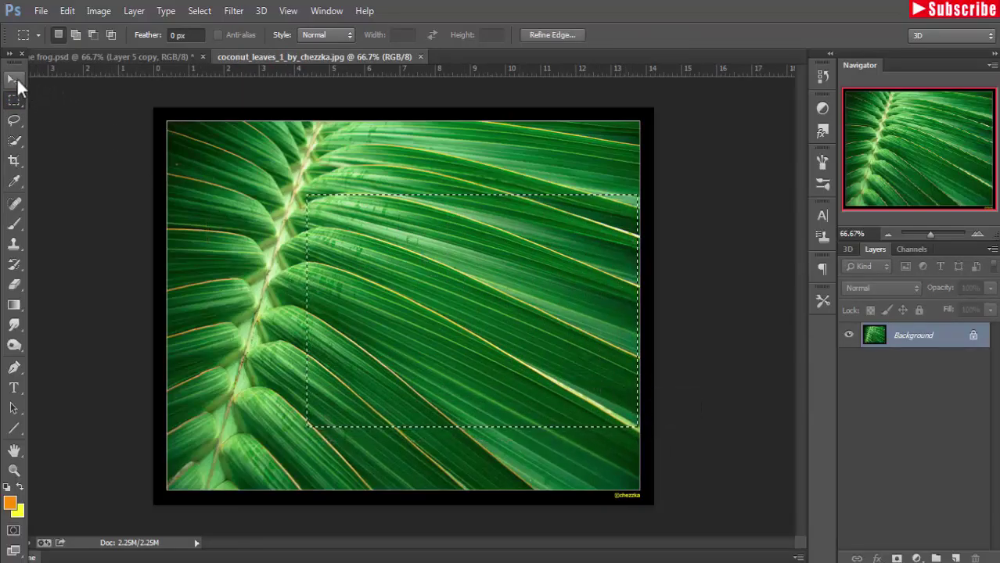
Step: Drag the leaf selection into frog.psd as a new layer
click(15, 79)
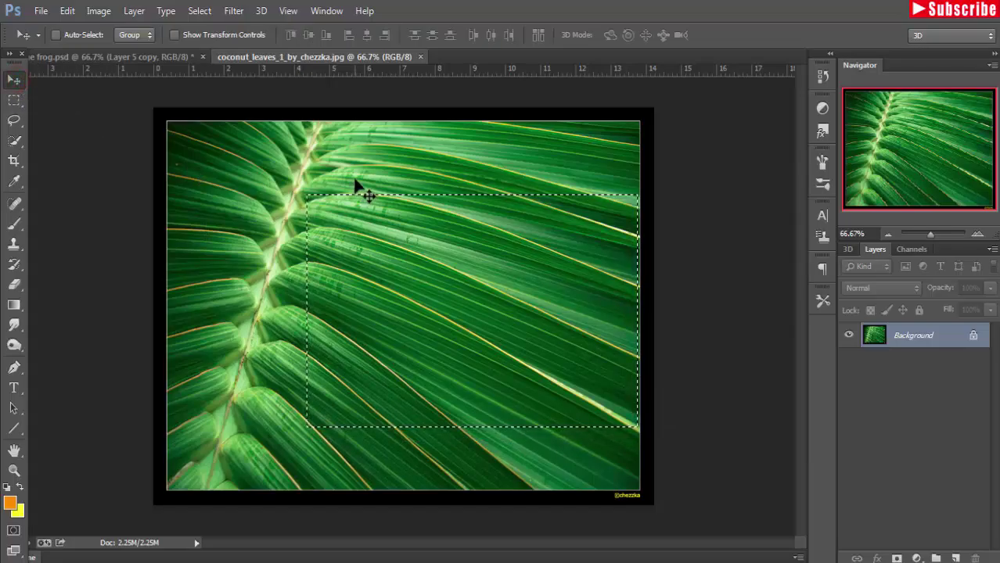
click(176, 34)
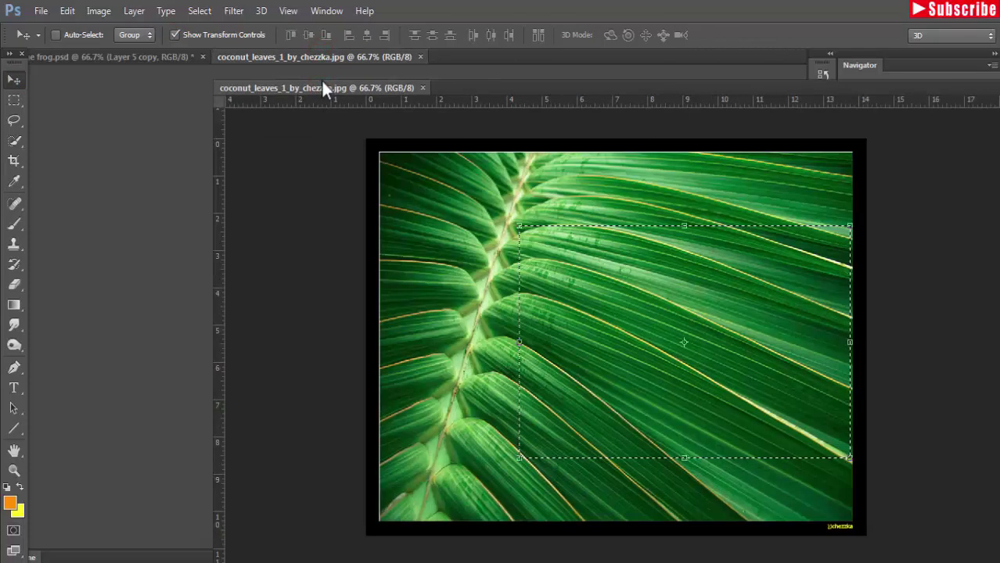
mouse_move(323, 72)
mouse_down()
mouse_move(321, 91)
mouse_move(450, 103)
mouse_up()
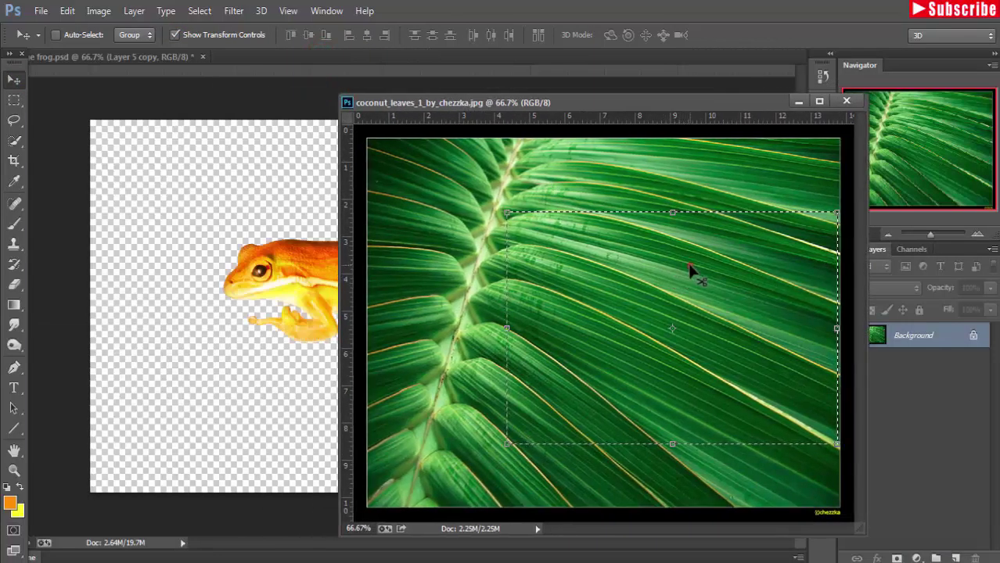
mouse_move(690, 268)
mouse_down()
mouse_move(294, 240)
mouse_move(335, 241)
mouse_move(297, 235)
mouse_move(295, 206)
mouse_up()
click(798, 102)
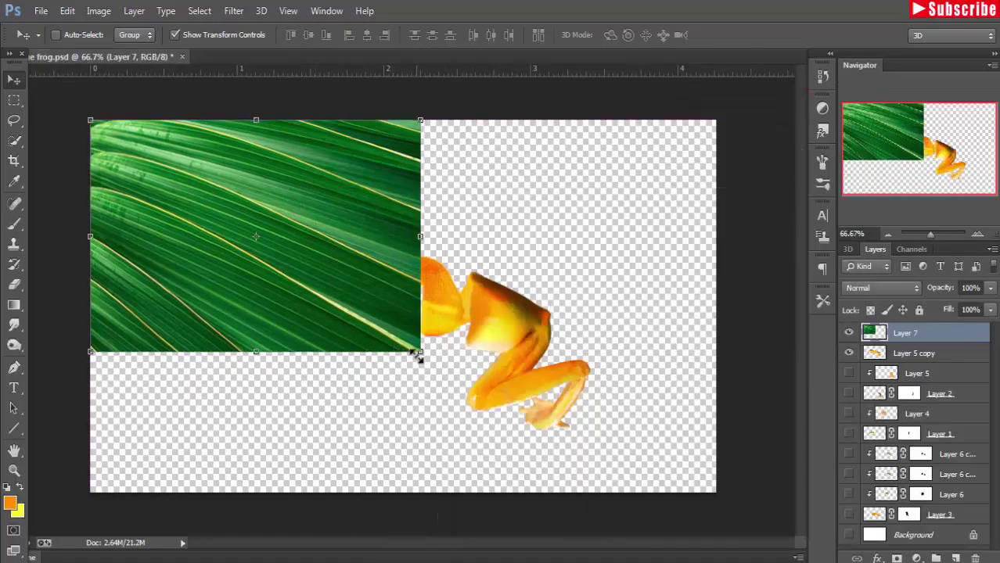
Step: Scale Layer 7 to cover the canvas and move it below Layer 5 copy
drag(419, 353, 714, 496)
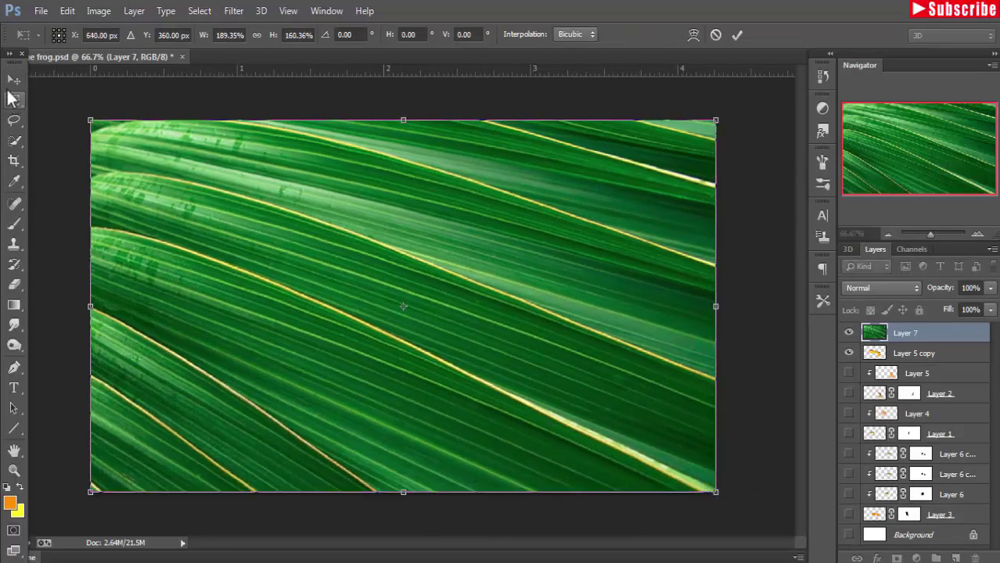
click(11, 83)
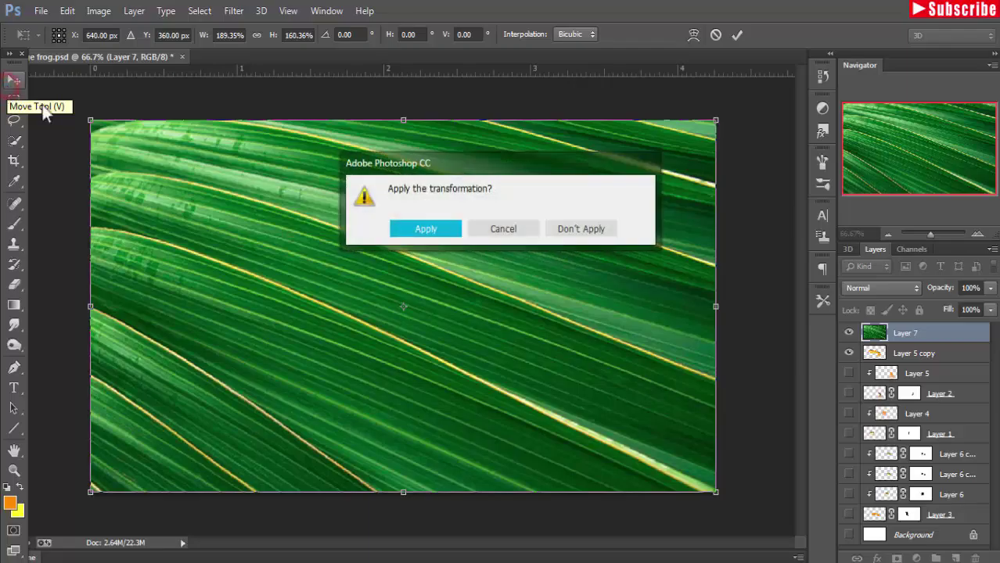
click(427, 230)
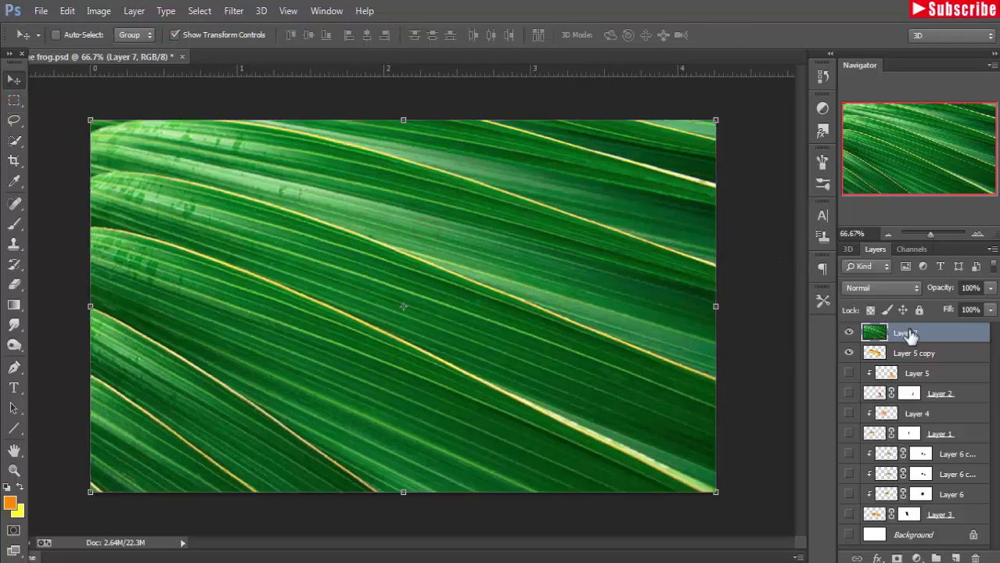
drag(915, 334, 921, 373)
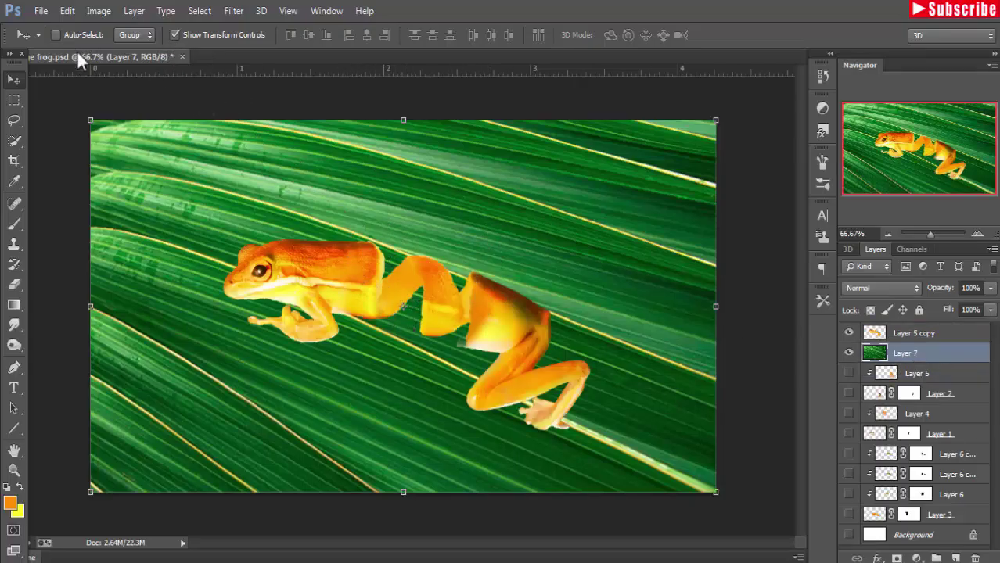
Step: Rotate Layer 5 copy to 7.53°, enlarge it to about 125%, reposition it on the leaf, and commit
click(895, 334)
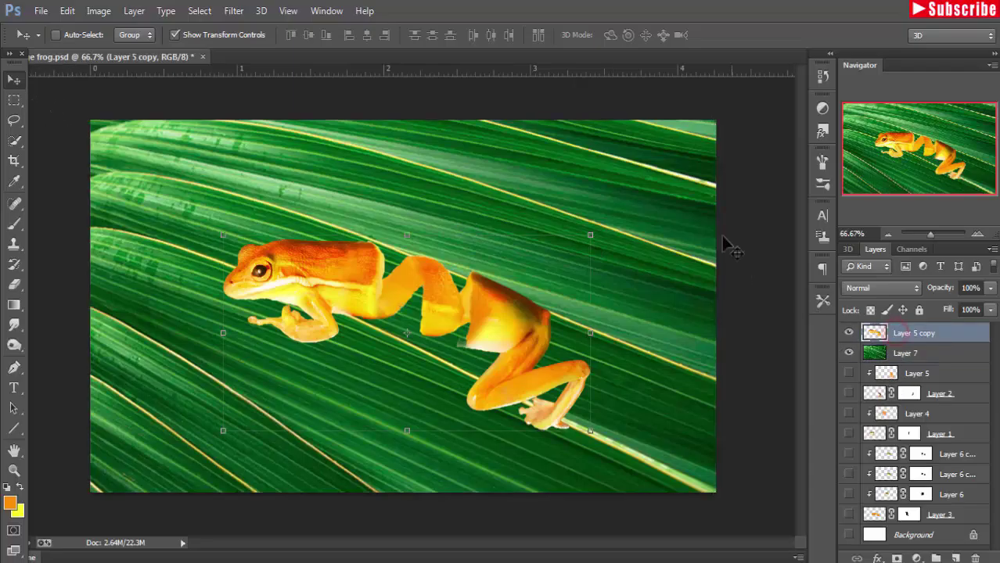
drag(599, 227, 621, 245)
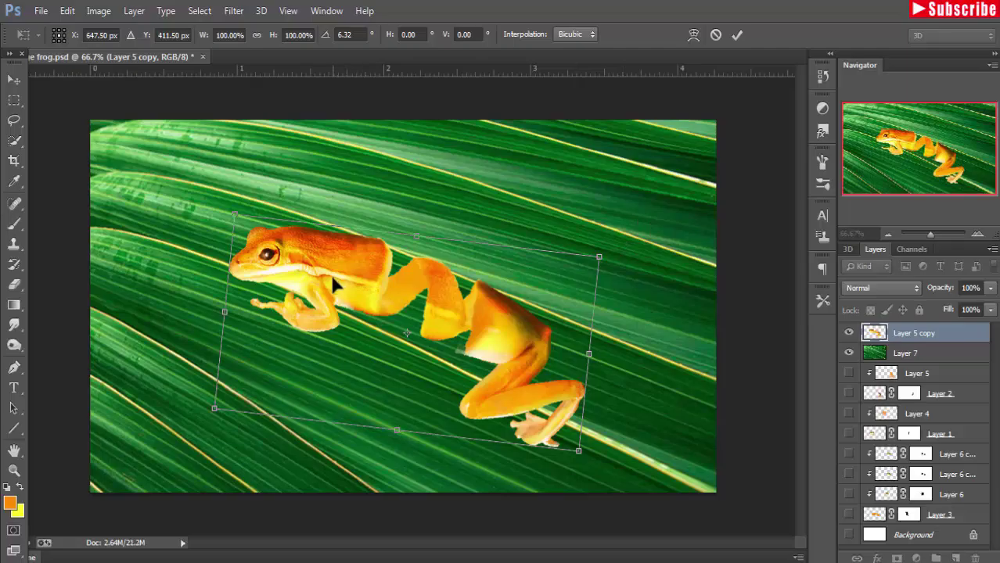
drag(330, 272, 322, 267)
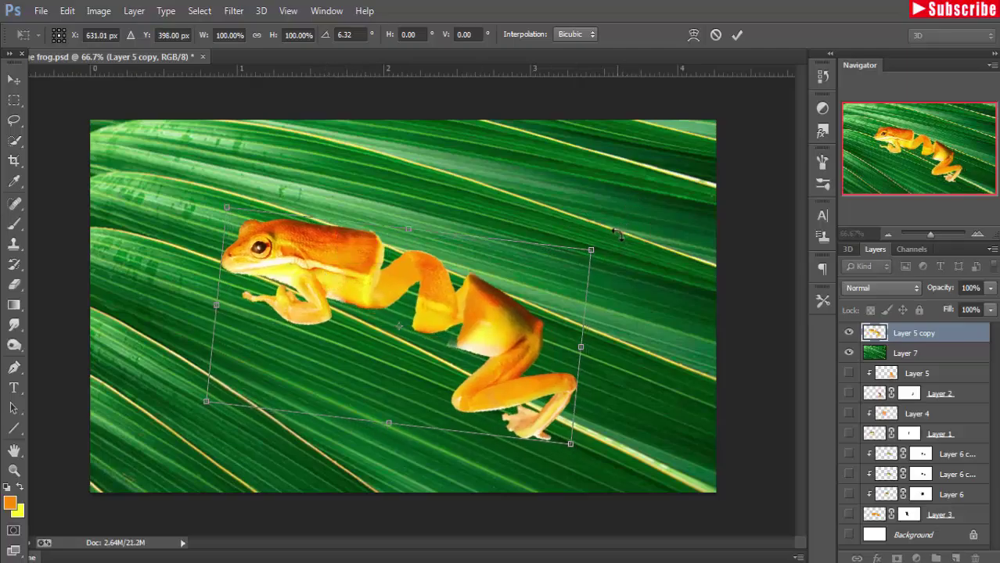
drag(618, 234, 635, 219)
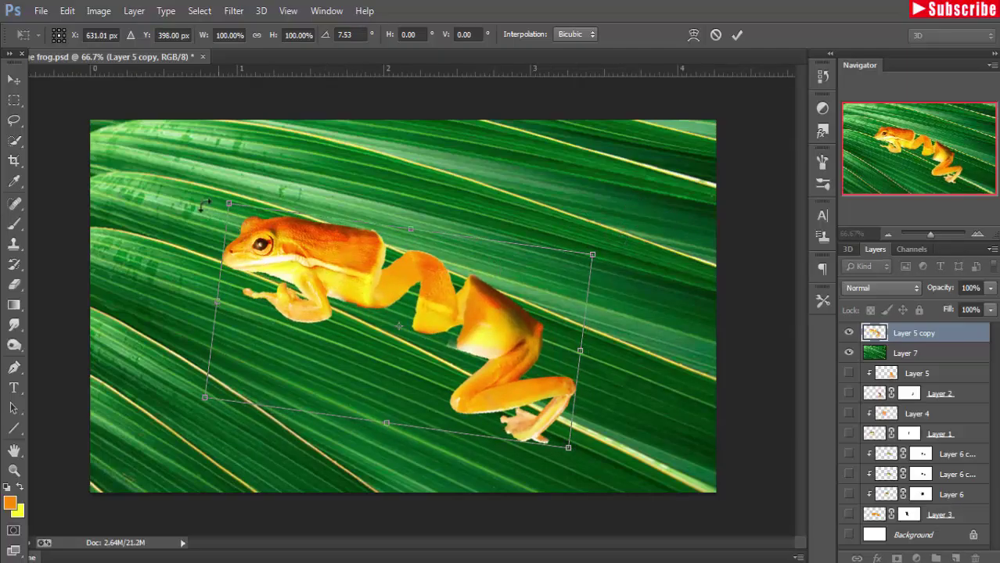
drag(230, 204, 177, 159)
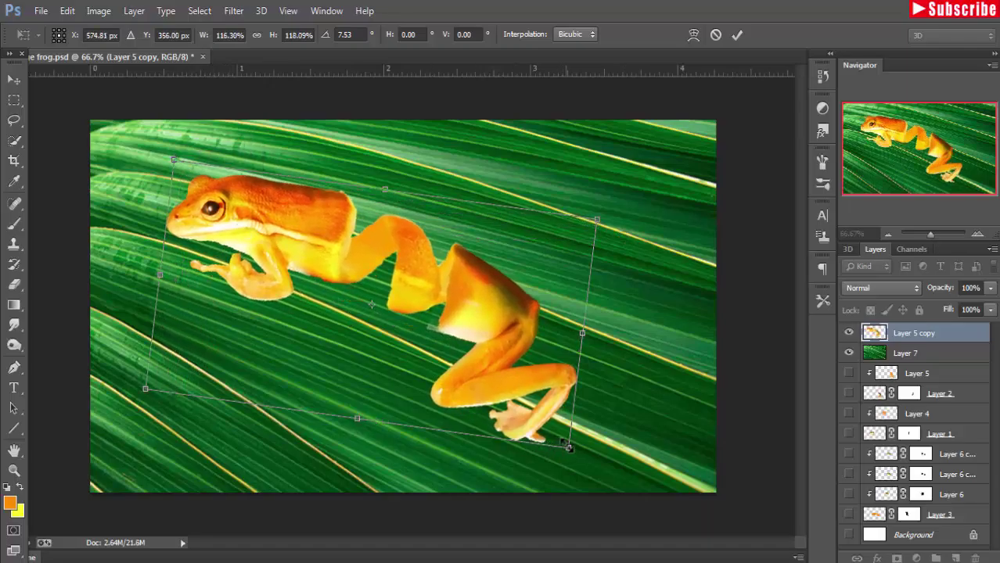
drag(570, 448, 594, 466)
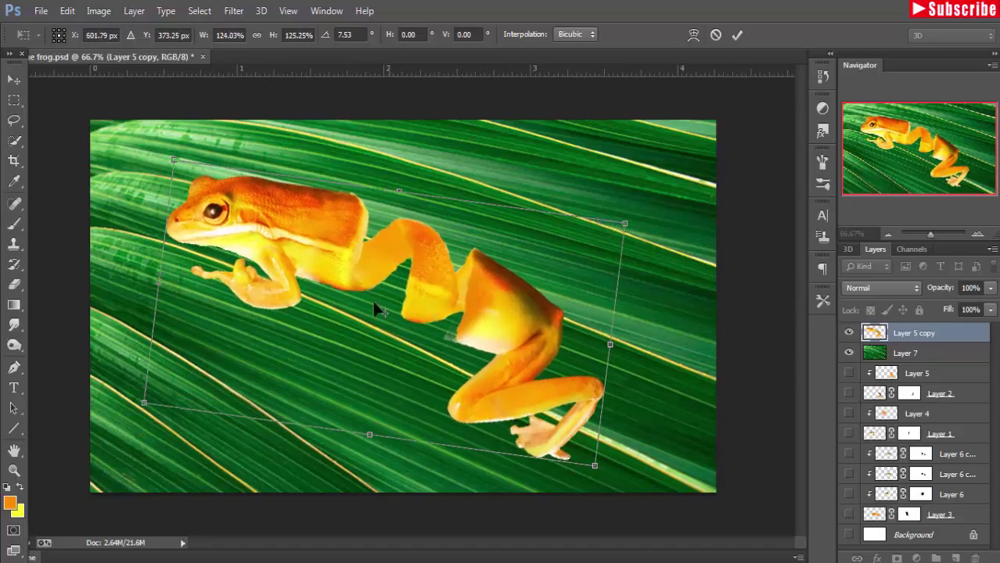
drag(342, 262, 359, 264)
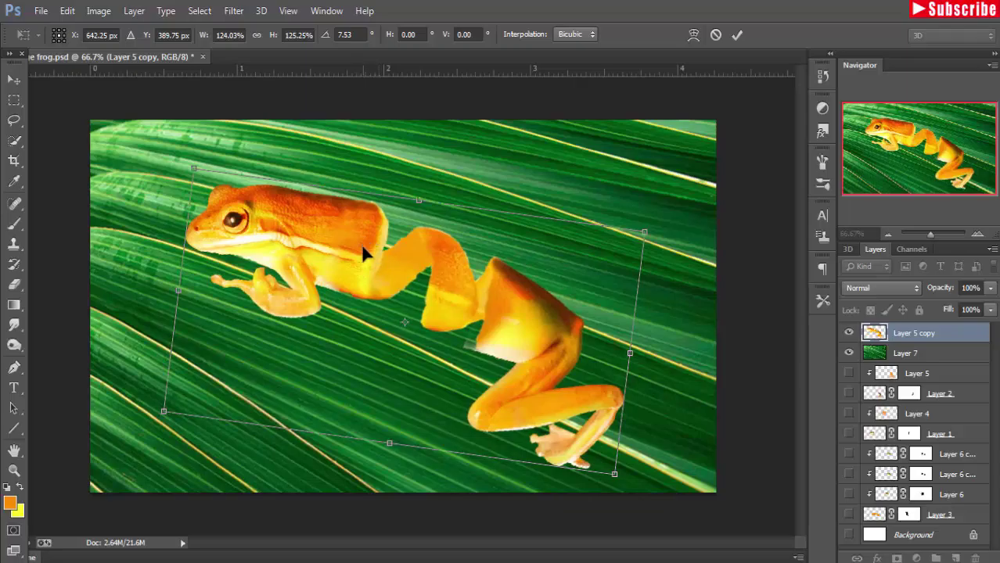
click(738, 39)
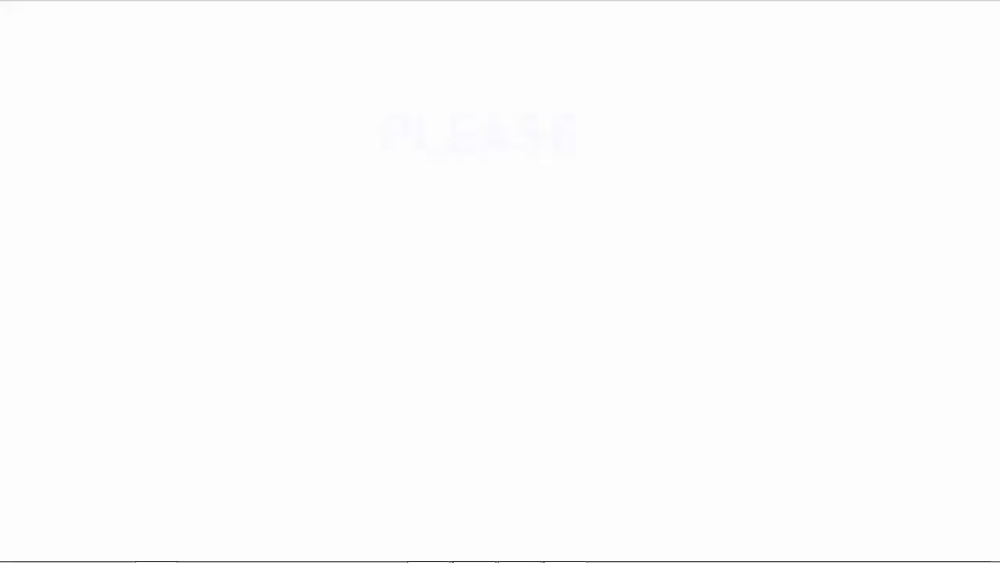